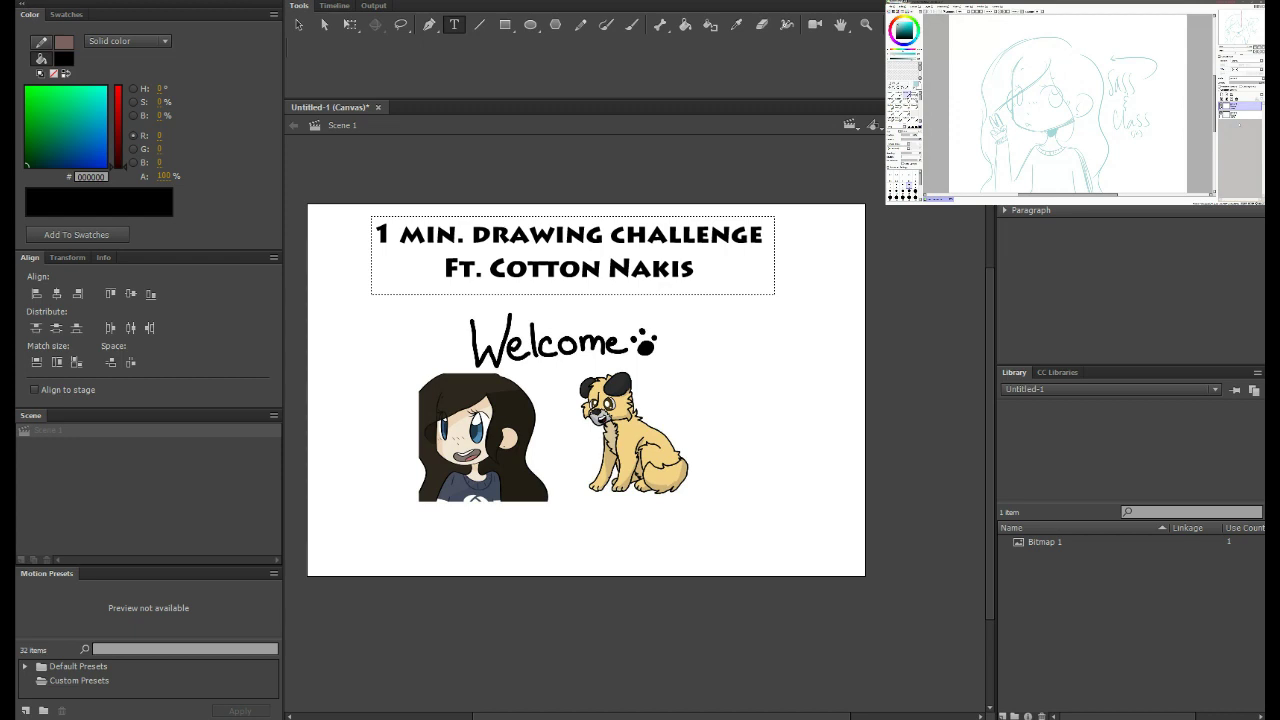
pyautogui.click(346, 8)
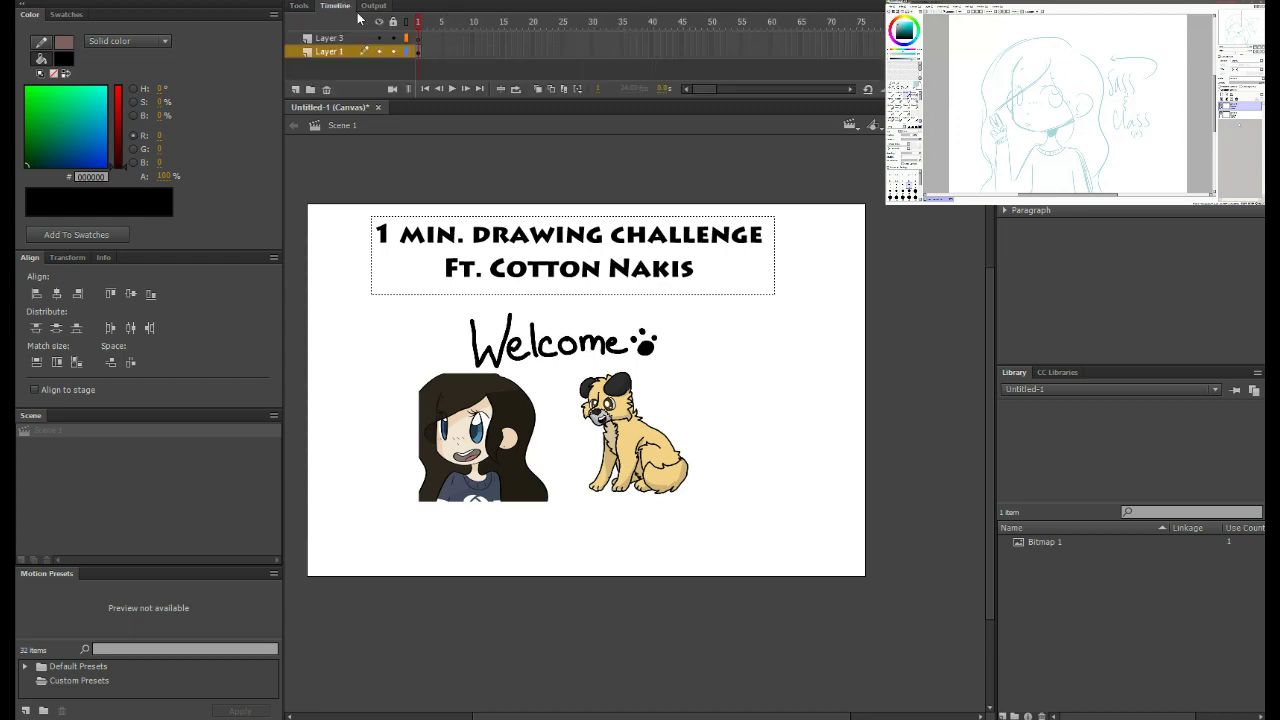
pyautogui.click(299, 6)
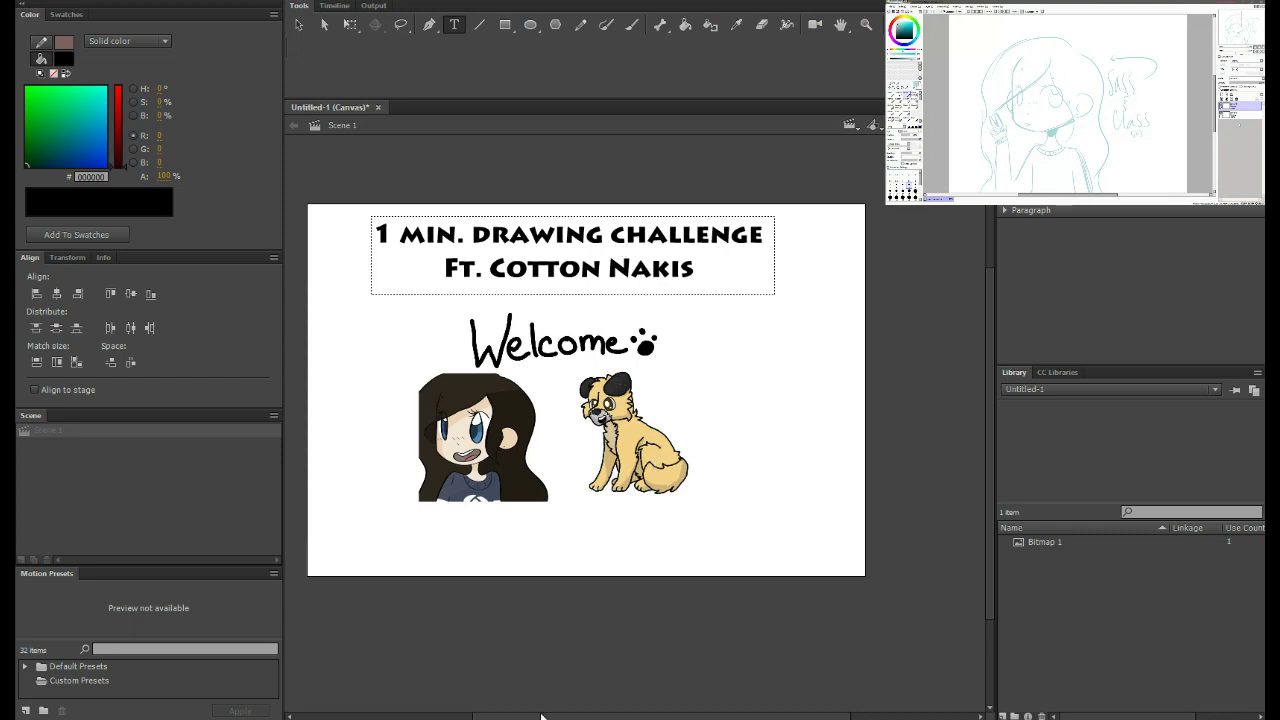
pyautogui.moveTo(530, 716)
pyautogui.mouseDown()
pyautogui.moveTo(505, 716)
pyautogui.moveTo(517, 716)
pyautogui.mouseUp()
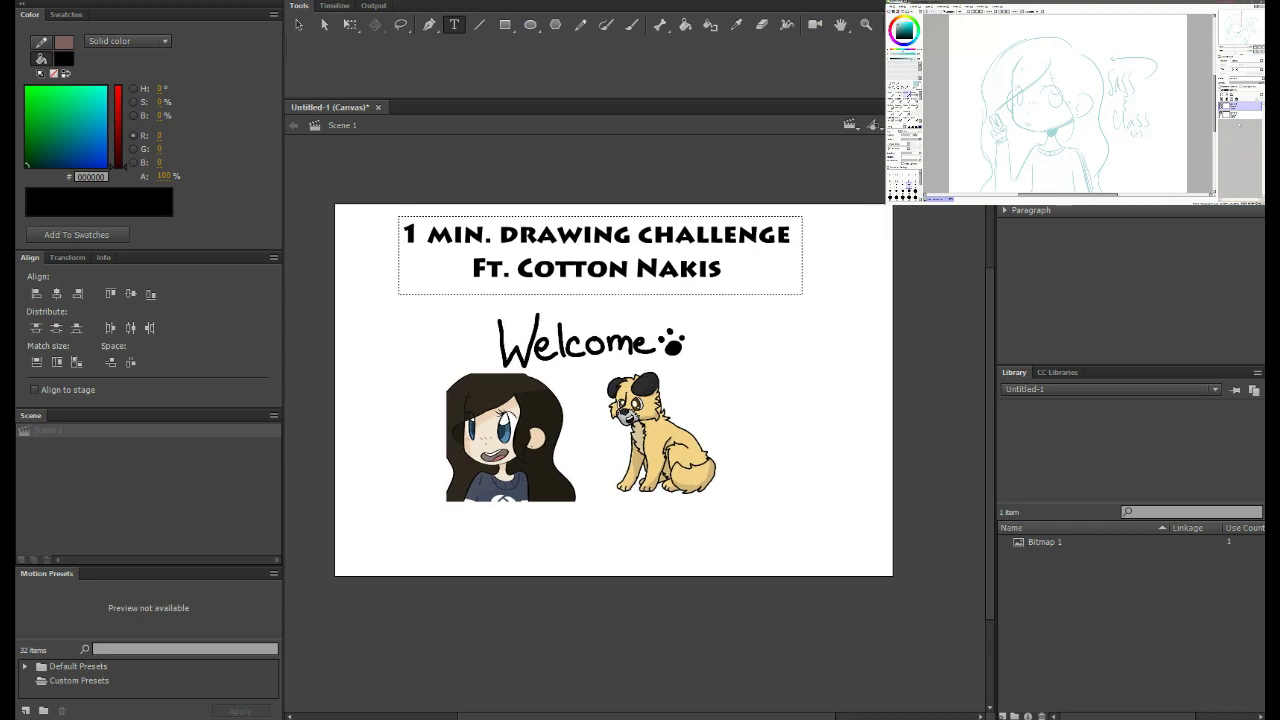
pyautogui.click(590, 708)
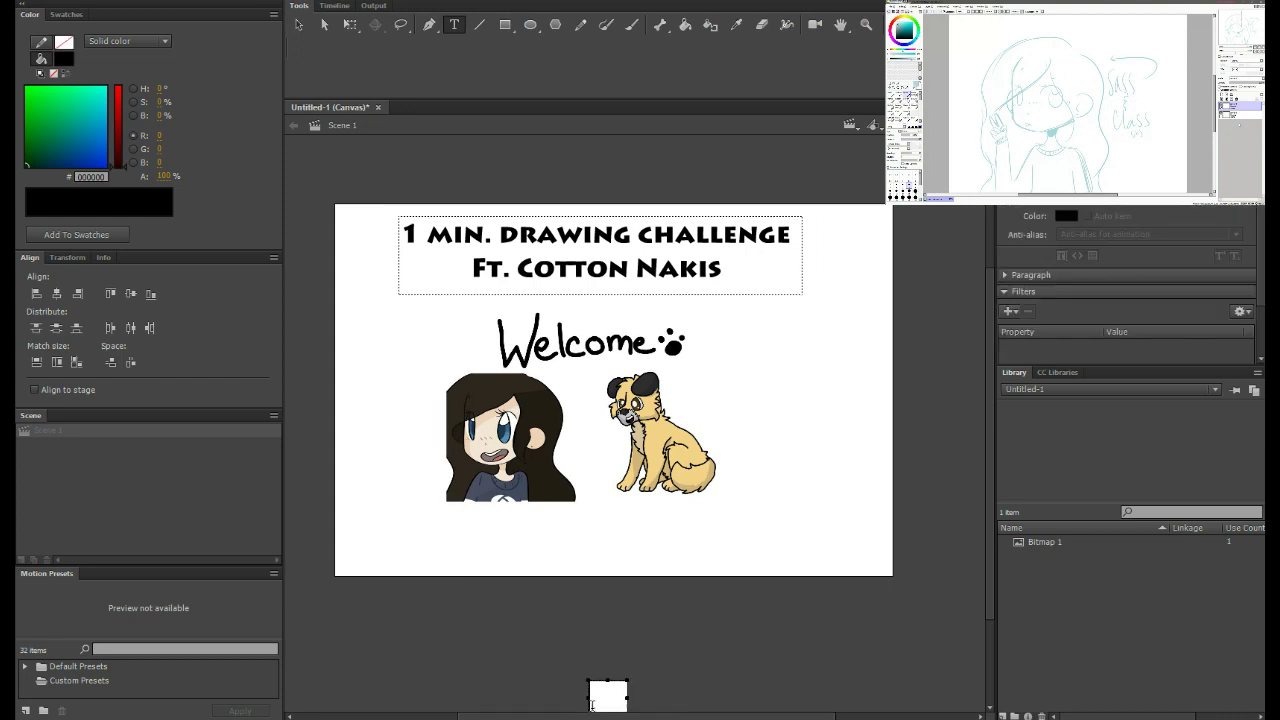
pyautogui.click(609, 716)
pyautogui.moveTo(590, 716); pyautogui.dragTo(575, 716)
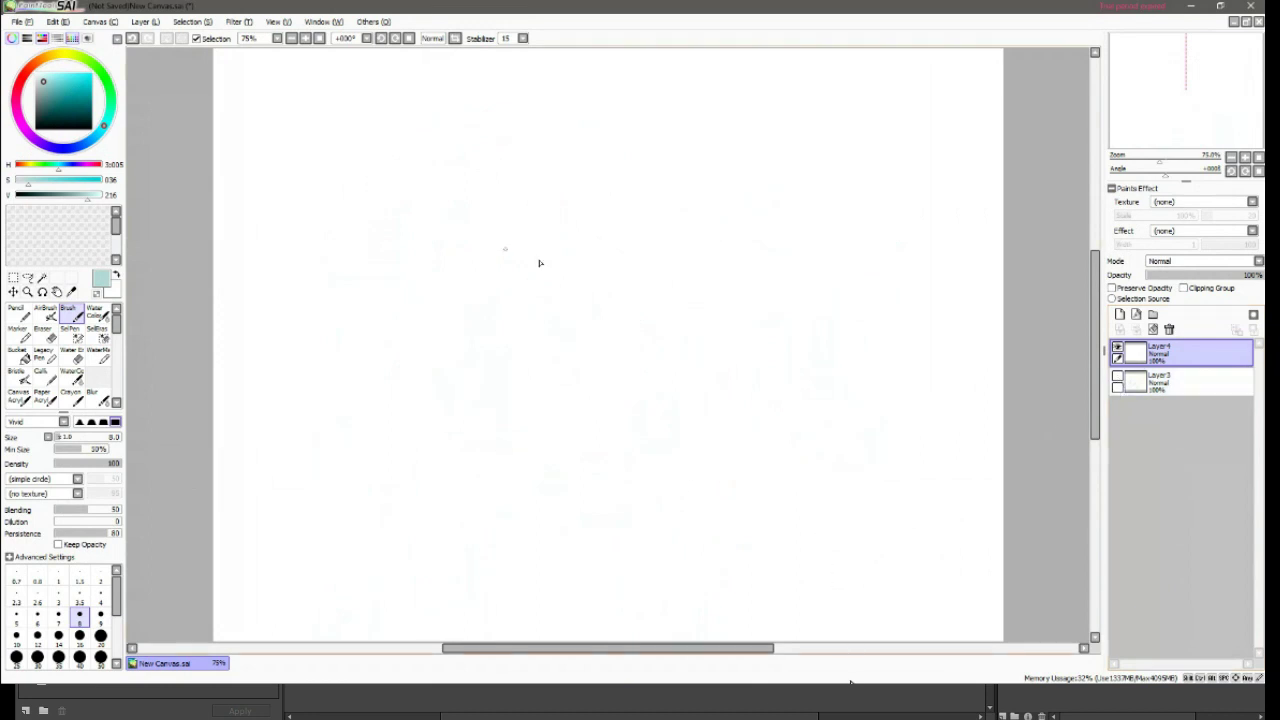
# Step: Sketch a cube's front face near the canvas centre with the teal brush and add its receding edges
pyautogui.click(564, 373)
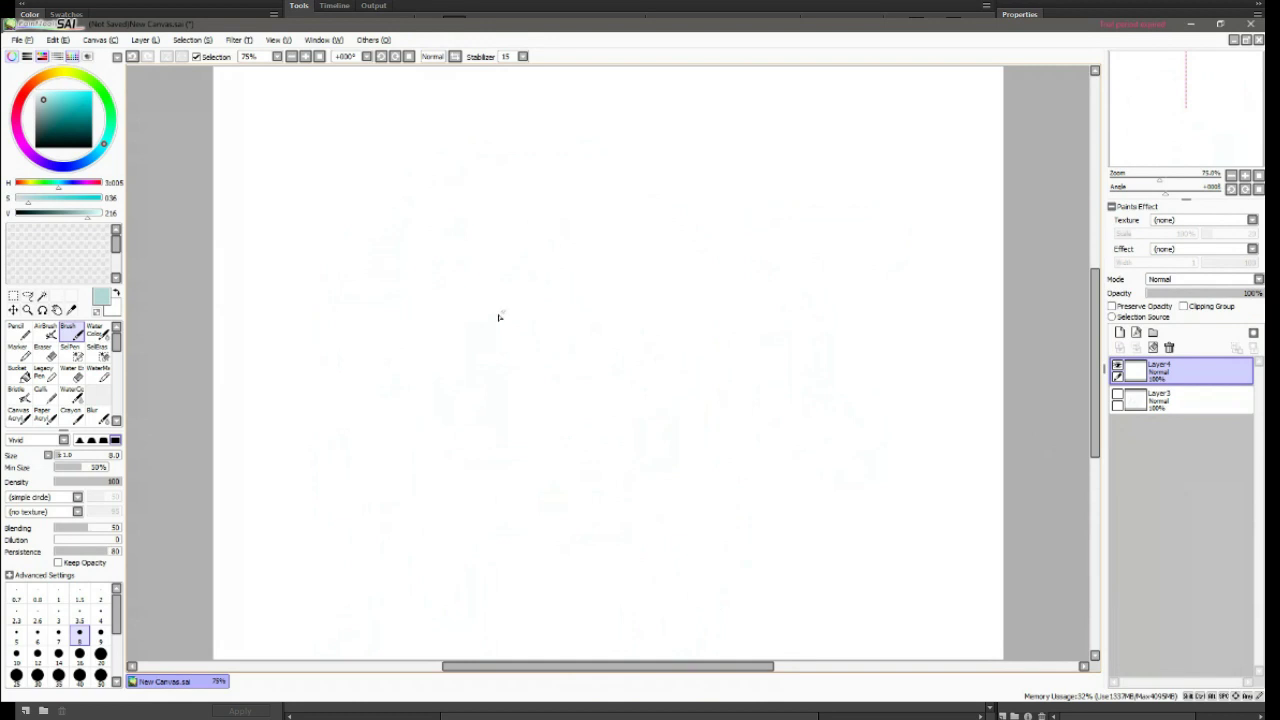
pyautogui.moveTo(486, 313)
pyautogui.mouseDown()
pyautogui.moveTo(639, 307)
pyautogui.moveTo(680, 326)
pyautogui.moveTo(637, 315)
pyautogui.moveTo(636, 437)
pyautogui.moveTo(471, 328)
pyautogui.moveTo(483, 319)
pyautogui.moveTo(503, 465)
pyautogui.moveTo(555, 471)
pyautogui.moveTo(524, 467)
pyautogui.moveTo(650, 438)
pyautogui.mouseUp()
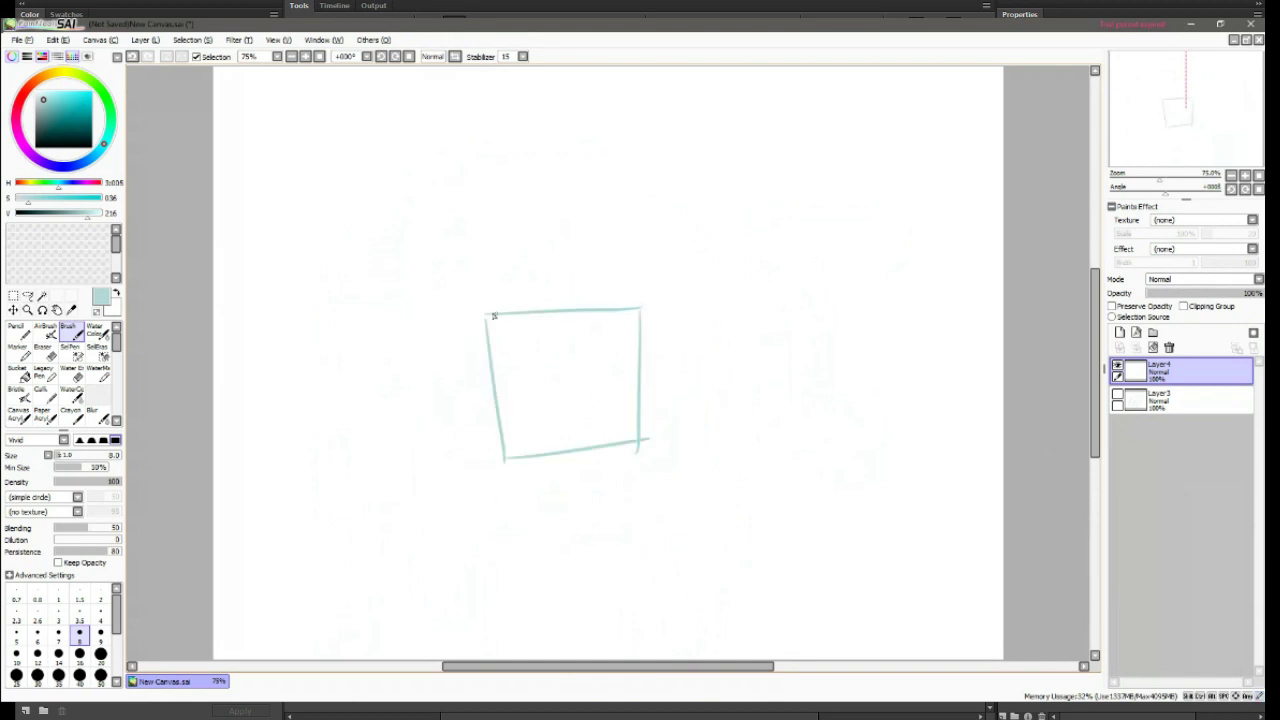
pyautogui.moveTo(488, 315); pyautogui.dragTo(572, 272)
pyautogui.moveTo(640, 310)
pyautogui.mouseDown()
pyautogui.moveTo(679, 290)
pyautogui.moveTo(681, 410)
pyautogui.mouseUp()
pyautogui.moveTo(505, 456); pyautogui.dragTo(565, 398)
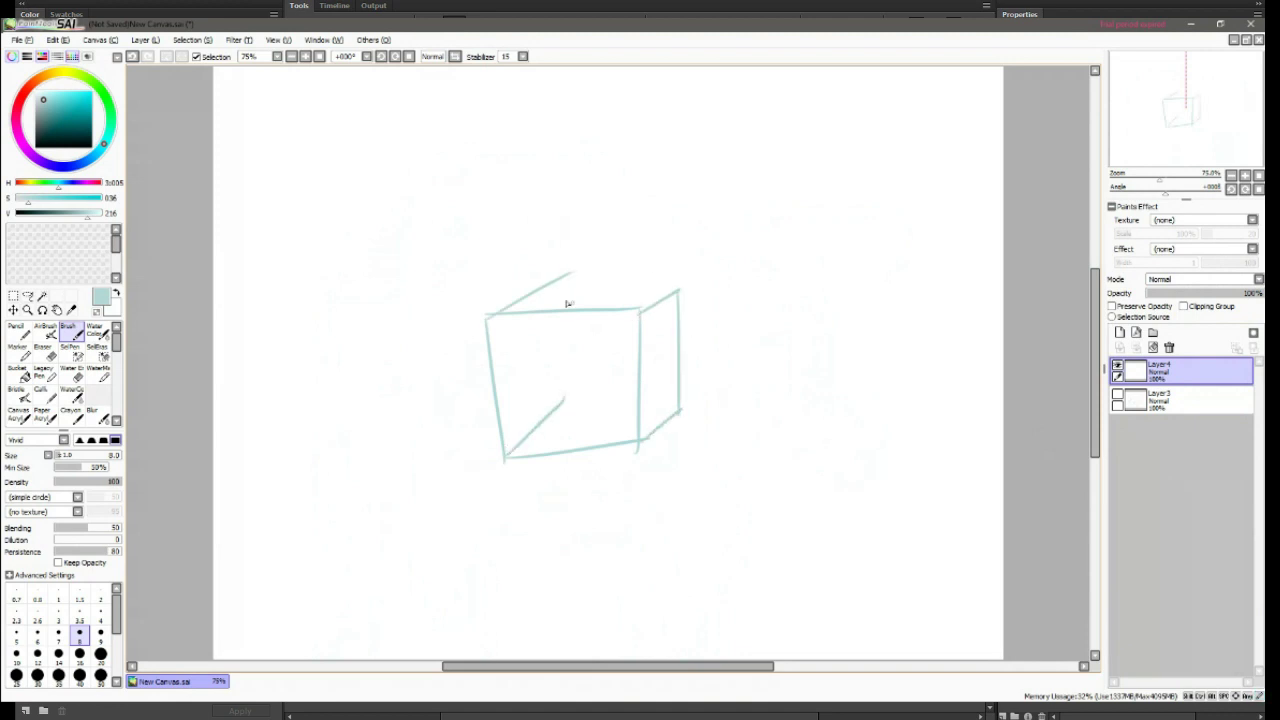
# Step: Draw the cube's back edges and rework its right side to complete the wireframe
pyautogui.moveTo(572, 272); pyautogui.dragTo(580, 397)
pyautogui.moveTo(574, 278)
pyautogui.mouseDown()
pyautogui.moveTo(677, 311)
pyautogui.moveTo(692, 283)
pyautogui.moveTo(668, 274)
pyautogui.moveTo(766, 273)
pyautogui.moveTo(704, 276)
pyautogui.moveTo(687, 355)
pyautogui.moveTo(690, 392)
pyautogui.mouseUp()
pyautogui.click(132, 56)
pyautogui.moveTo(693, 284)
pyautogui.mouseDown()
pyautogui.moveTo(703, 392)
pyautogui.moveTo(650, 440)
pyautogui.mouseUp()
pyautogui.moveTo(582, 392); pyautogui.dragTo(688, 392)
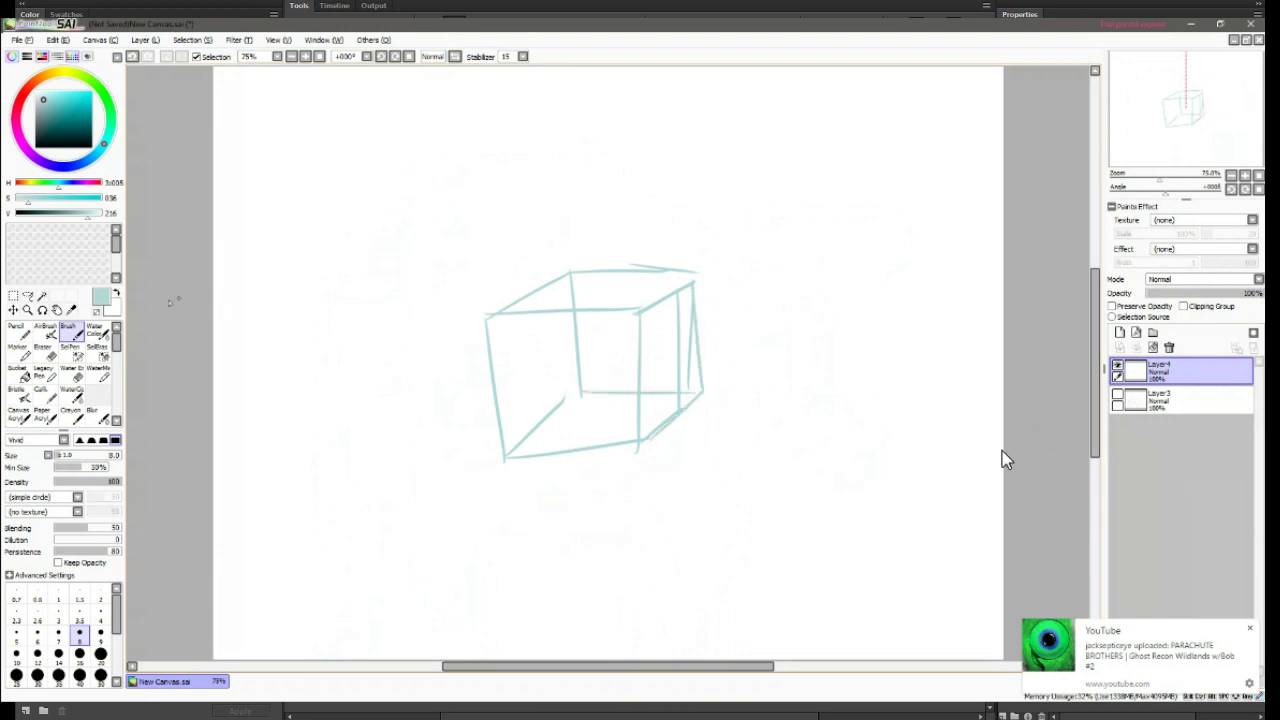
# Step: Erase the hidden construction lines inside the cube so only the outer box edges remain
pyautogui.press('e')
pyautogui.moveTo(577, 345)
pyautogui.mouseDown()
pyautogui.moveTo(583, 392)
pyautogui.moveTo(506, 456)
pyautogui.mouseUp()
pyautogui.moveTo(586, 392); pyautogui.dragTo(640, 392)
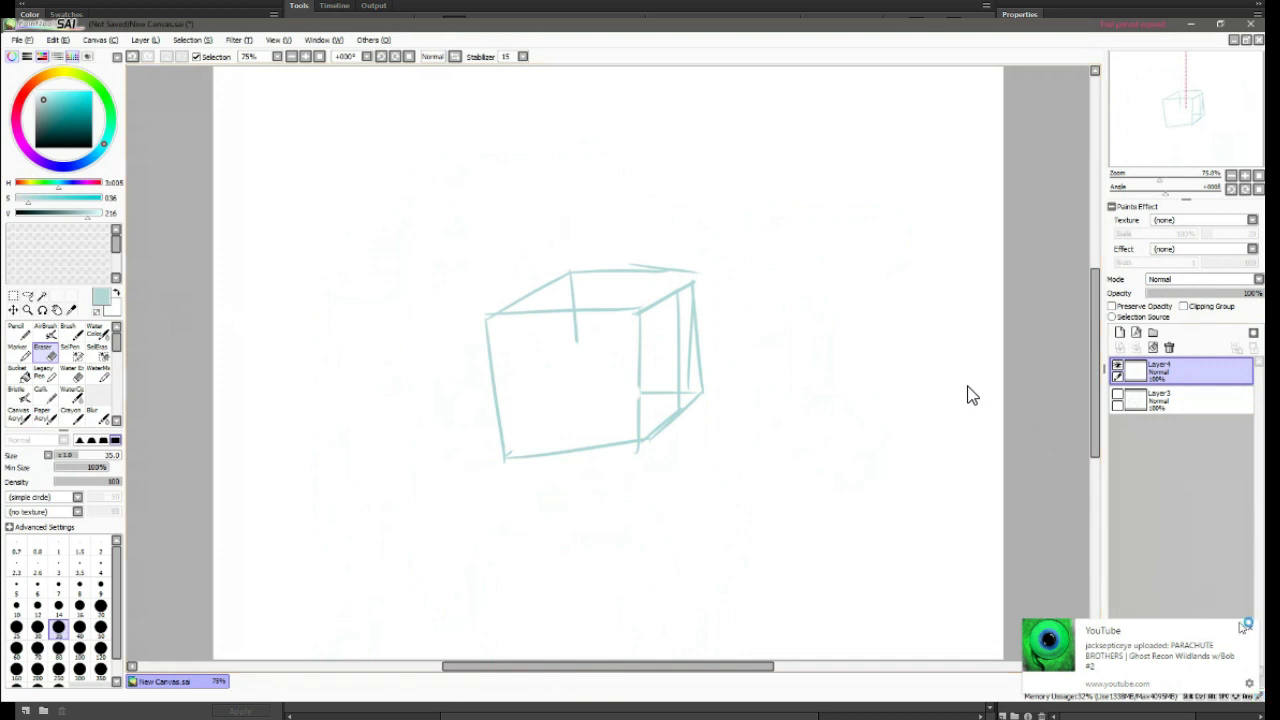
pyautogui.moveTo(574, 343)
pyautogui.mouseDown()
pyautogui.moveTo(568, 289)
pyautogui.moveTo(600, 305)
pyautogui.mouseUp()
pyautogui.moveTo(663, 389)
pyautogui.mouseDown()
pyautogui.moveTo(658, 399)
pyautogui.moveTo(674, 383)
pyautogui.moveTo(686, 391)
pyautogui.moveTo(669, 351)
pyautogui.moveTo(680, 323)
pyautogui.moveTo(546, 315)
pyautogui.mouseUp()
# Step: Draw open flaps above the box's top face with the brush and touch up its right side
pyautogui.press('b')
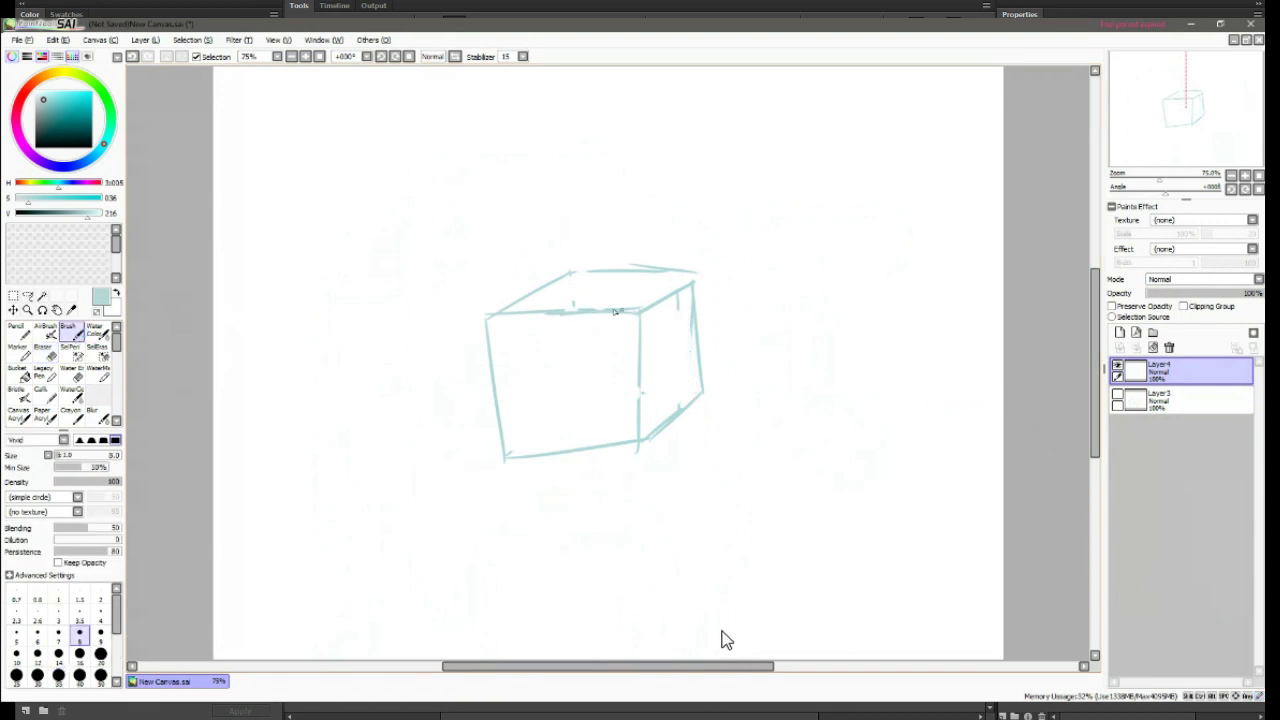
pyautogui.moveTo(568, 270); pyautogui.dragTo(648, 269)
pyautogui.moveTo(561, 295)
pyautogui.mouseDown()
pyautogui.moveTo(648, 297)
pyautogui.moveTo(588, 293)
pyautogui.moveTo(597, 274)
pyautogui.moveTo(557, 279)
pyautogui.moveTo(565, 296)
pyautogui.moveTo(522, 271)
pyautogui.moveTo(574, 258)
pyautogui.moveTo(589, 296)
pyautogui.moveTo(672, 262)
pyautogui.mouseUp()
pyautogui.moveTo(643, 293); pyautogui.dragTo(684, 258)
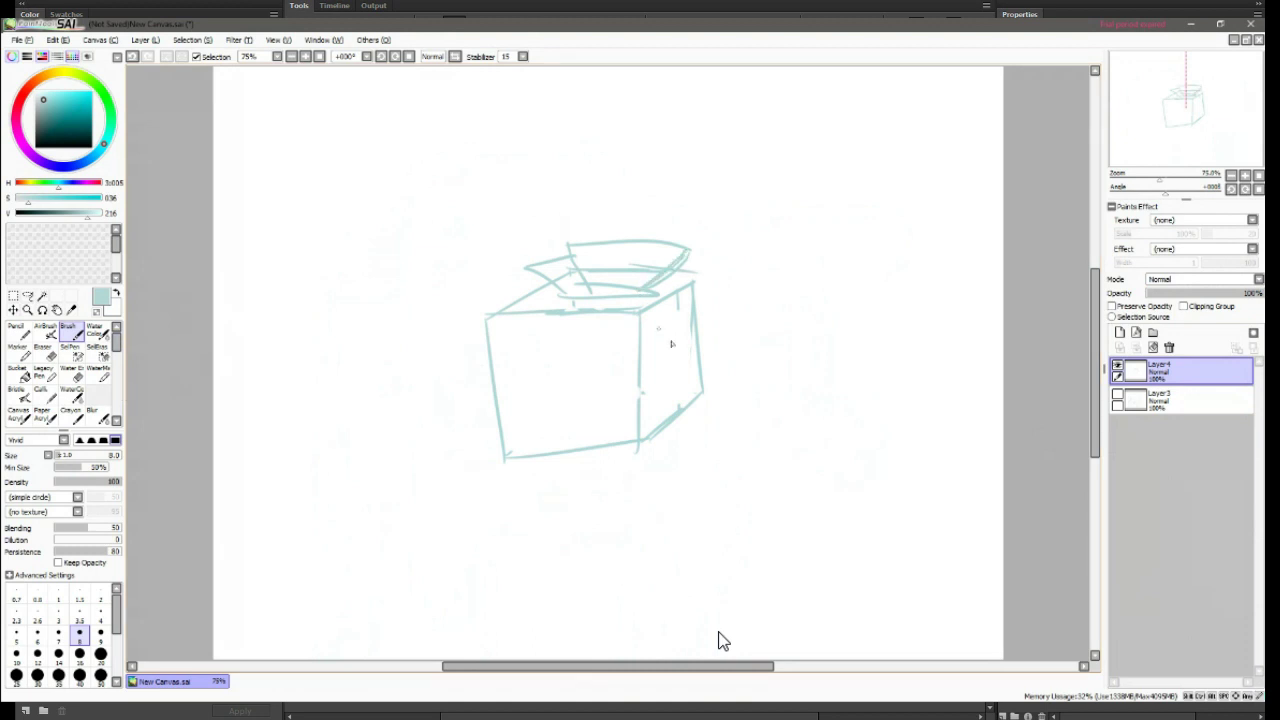
pyautogui.moveTo(640, 316)
pyautogui.mouseDown()
pyautogui.moveTo(638, 411)
pyautogui.moveTo(659, 429)
pyautogui.moveTo(640, 444)
pyautogui.moveTo(706, 392)
pyautogui.mouseUp()
pyautogui.click(1117, 366)
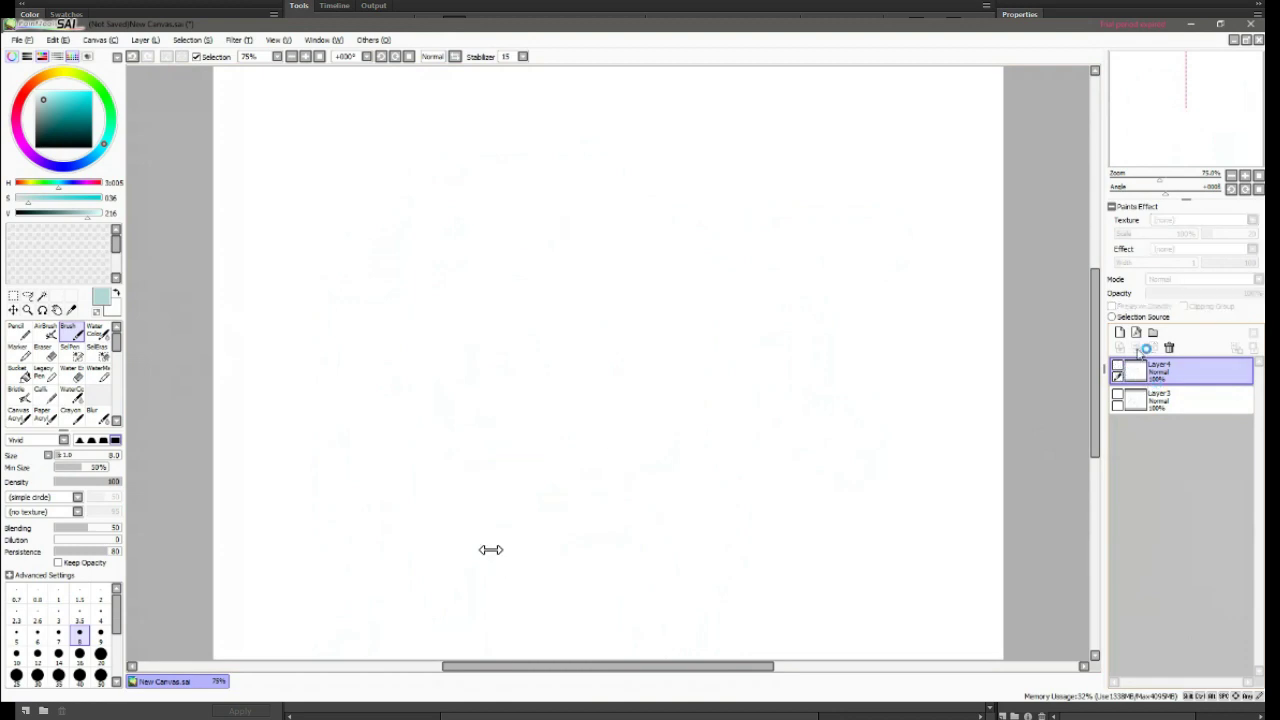
pyautogui.click(1117, 366)
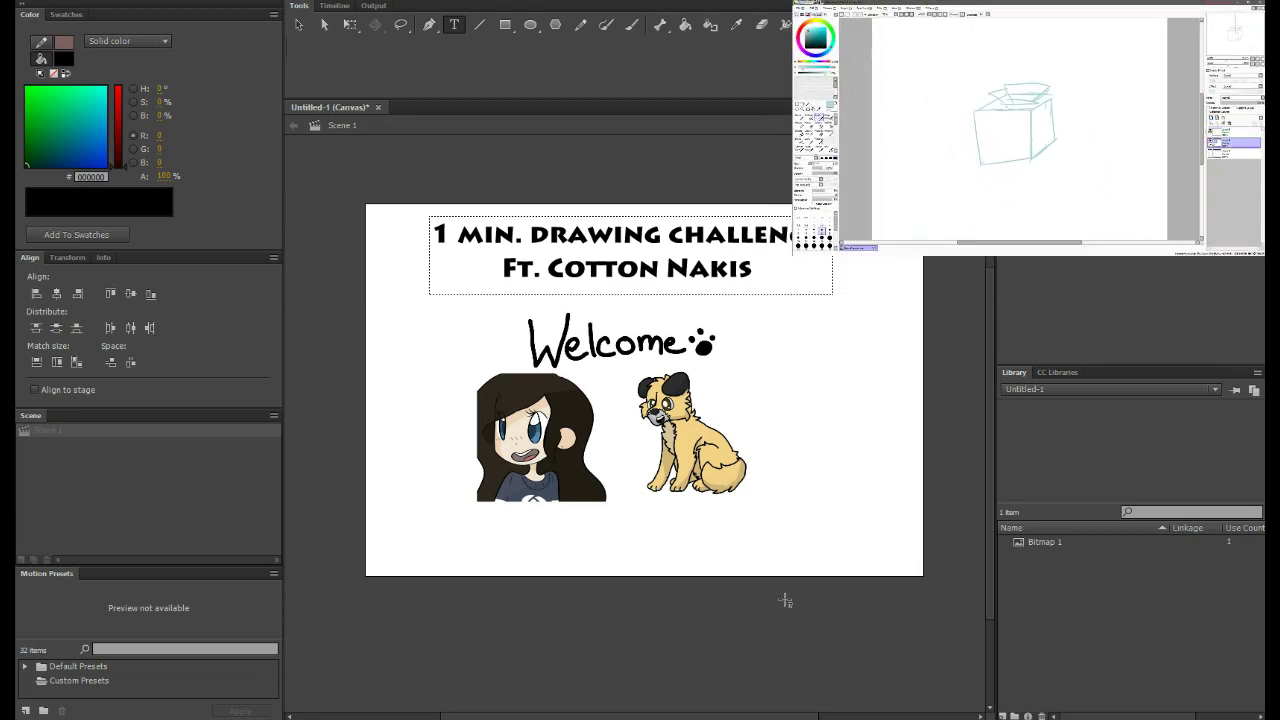
# Step: Hide Layer 1 with the title and welcome artwork, and select the Brush tool for drawing on the enlarged blank stage
pyautogui.click(335, 6)
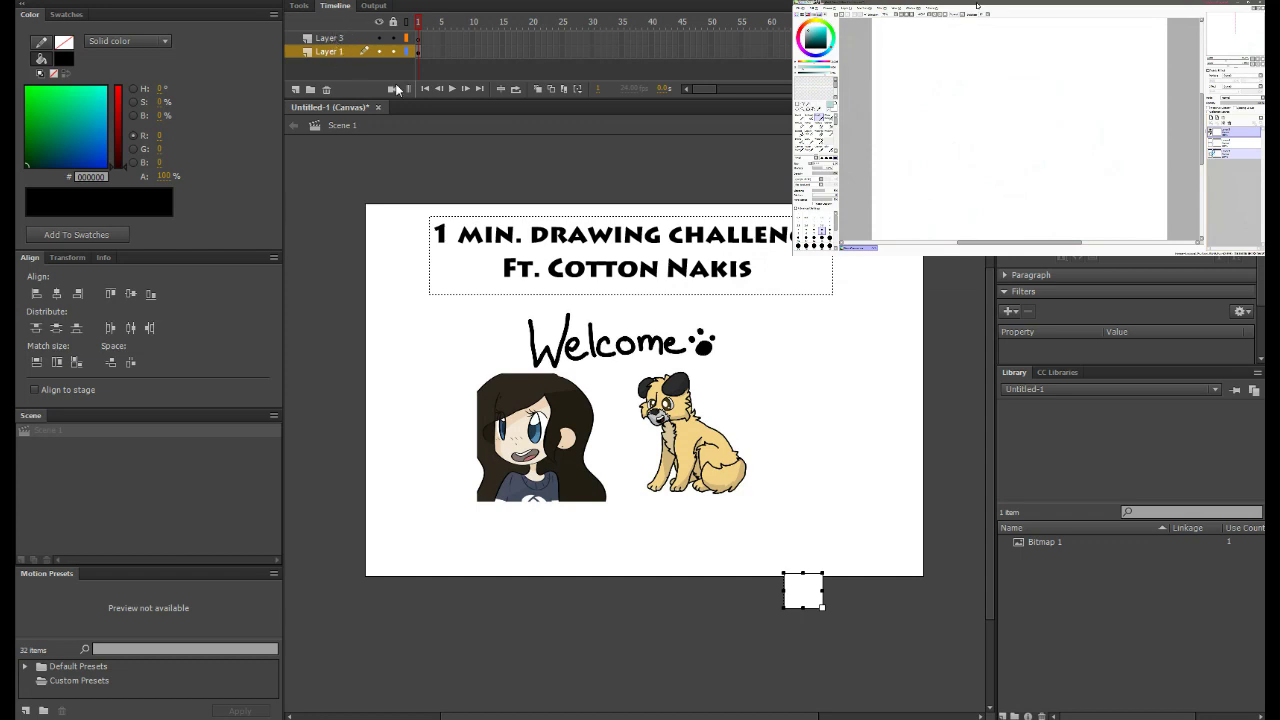
pyautogui.click(759, 521)
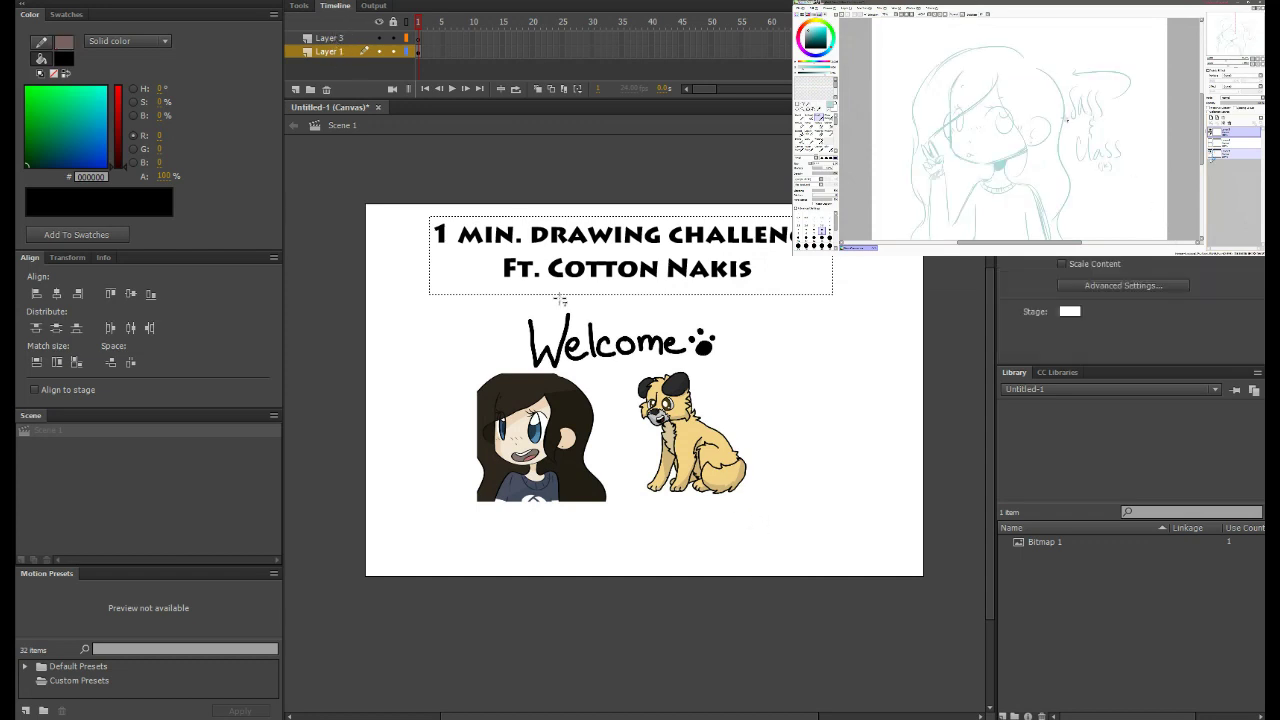
pyautogui.click(379, 51)
pyautogui.click(299, 6)
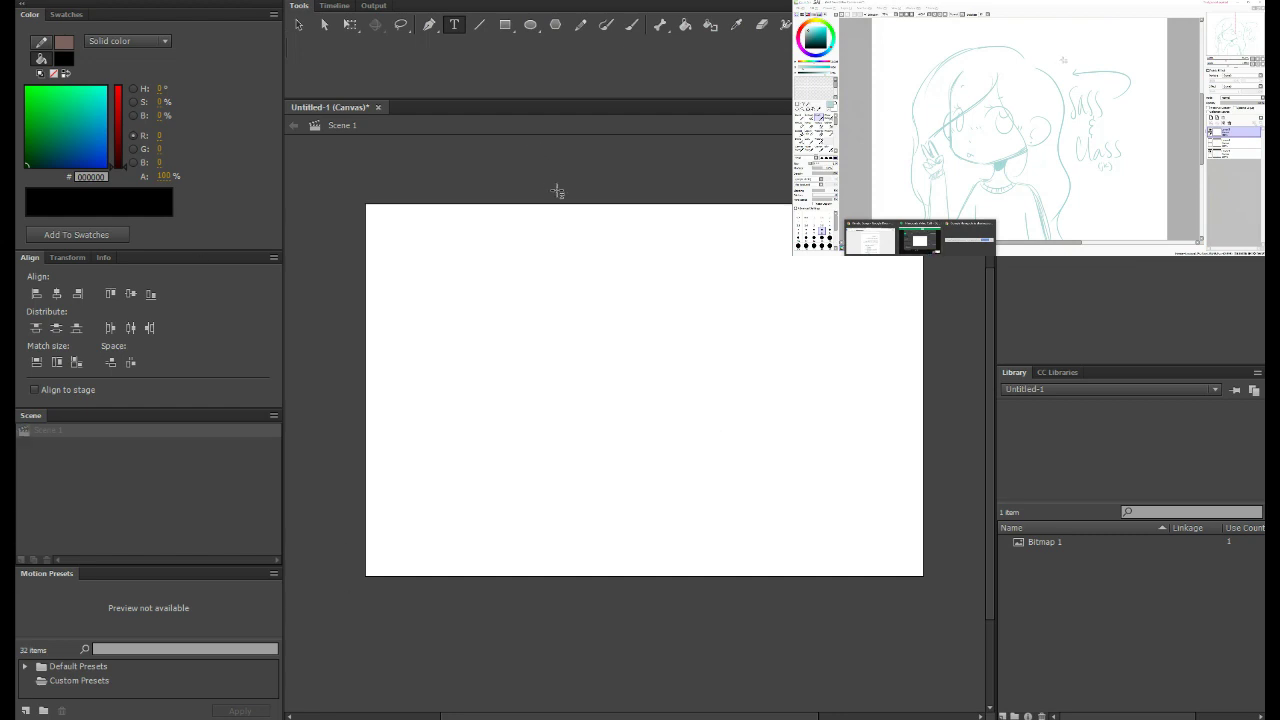
pyautogui.click(632, 24)
pyautogui.press('z')
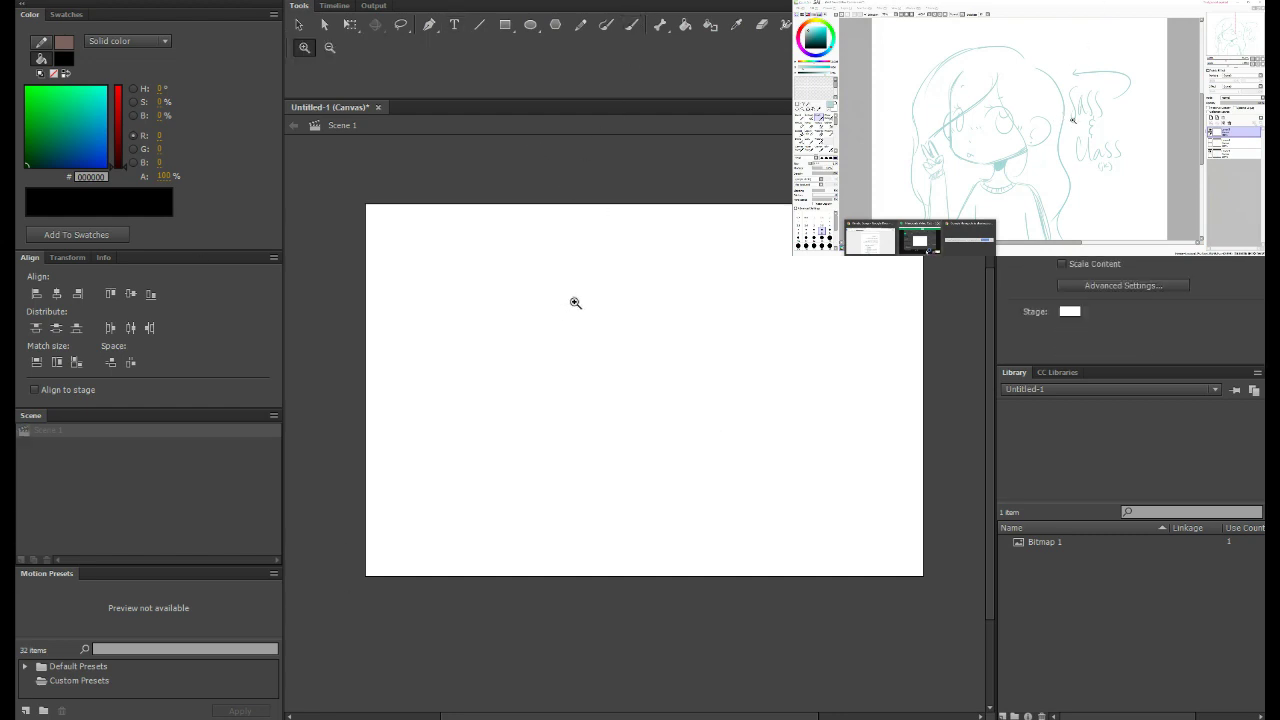
pyautogui.click(630, 356)
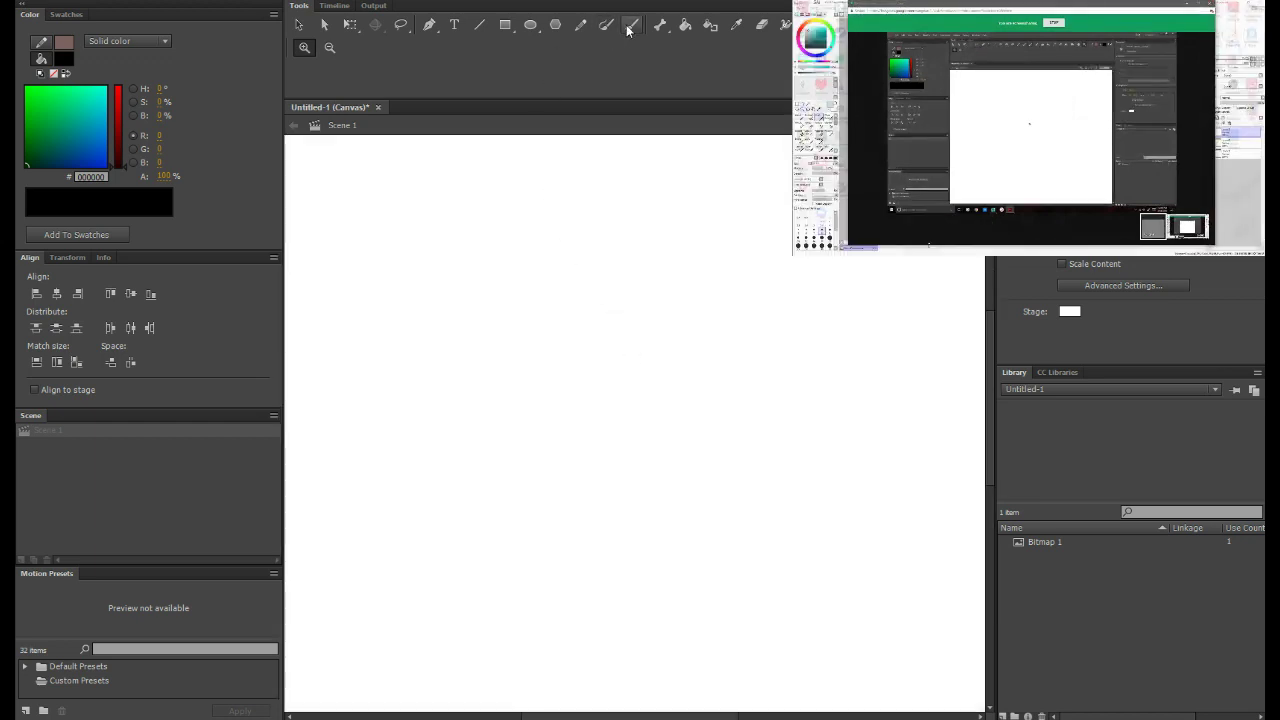
pyautogui.press('b')
pyautogui.moveTo(459, 299)
pyautogui.mouseDown()
pyautogui.moveTo(450, 374)
pyautogui.moveTo(553, 362)
pyautogui.moveTo(583, 283)
pyautogui.moveTo(459, 298)
pyautogui.mouseUp()
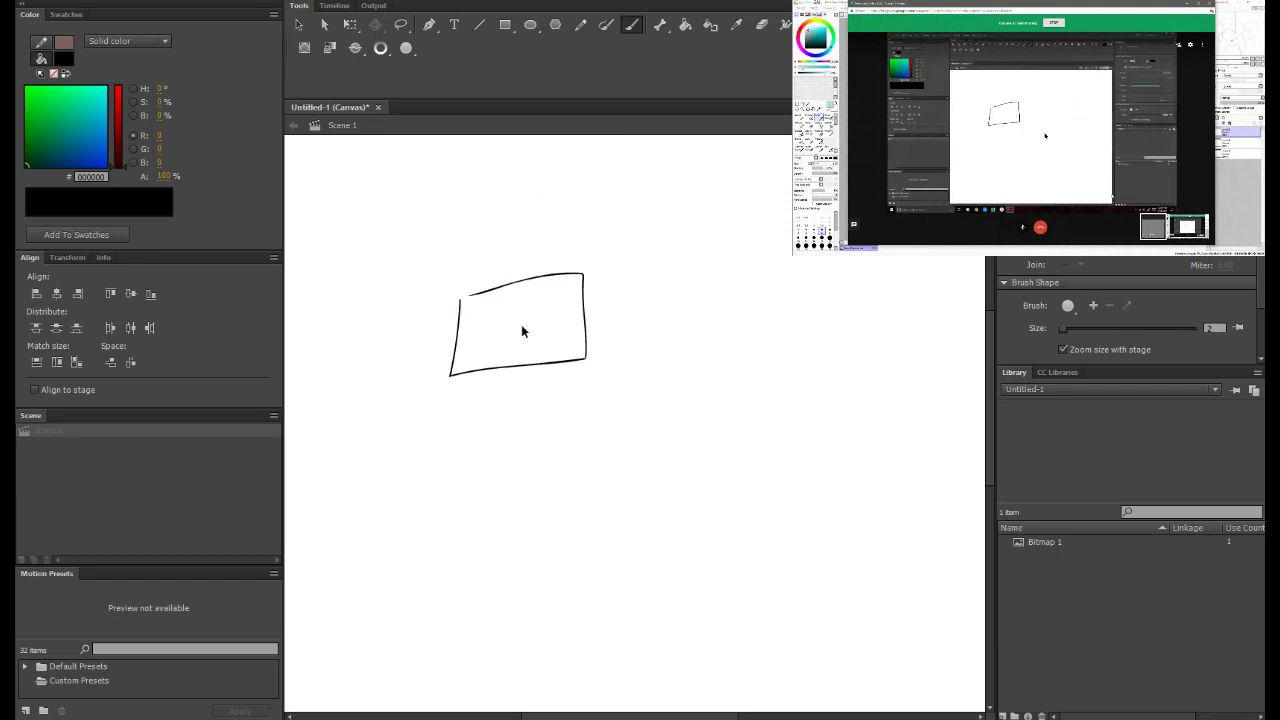
pyautogui.hotkey('ctrl', 'z')
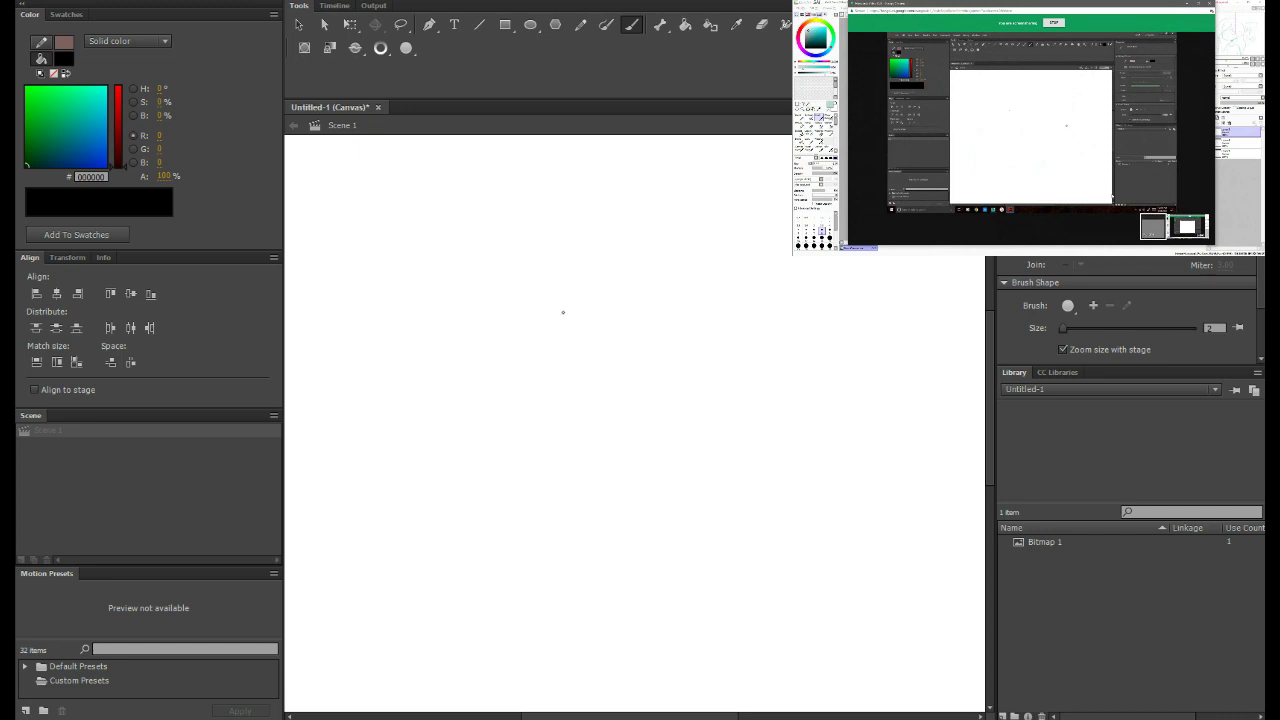
pyautogui.moveTo(680, 286)
pyautogui.mouseDown()
pyautogui.moveTo(486, 366)
pyautogui.moveTo(659, 343)
pyautogui.moveTo(660, 370)
pyautogui.mouseUp()
pyautogui.hotkey('ctrl', 'z')
# Step: Sketch a car outline with a domed roof and two wheel arches, and add a large check mark across its rear
pyautogui.moveTo(466, 354)
pyautogui.mouseDown()
pyautogui.moveTo(405, 360)
pyautogui.moveTo(395, 423)
pyautogui.moveTo(455, 427)
pyautogui.moveTo(504, 411)
pyautogui.moveTo(505, 431)
pyautogui.moveTo(616, 429)
pyautogui.moveTo(655, 420)
pyautogui.mouseUp()
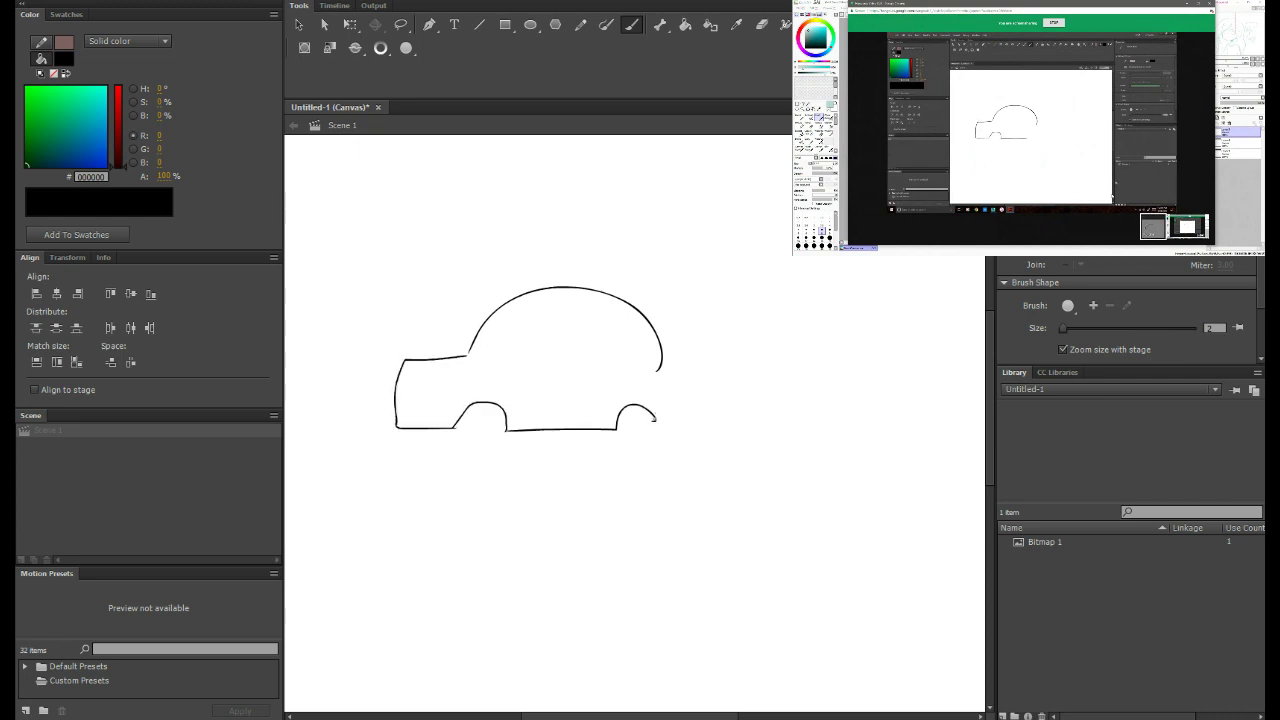
pyautogui.moveTo(592, 368); pyautogui.dragTo(766, 224)
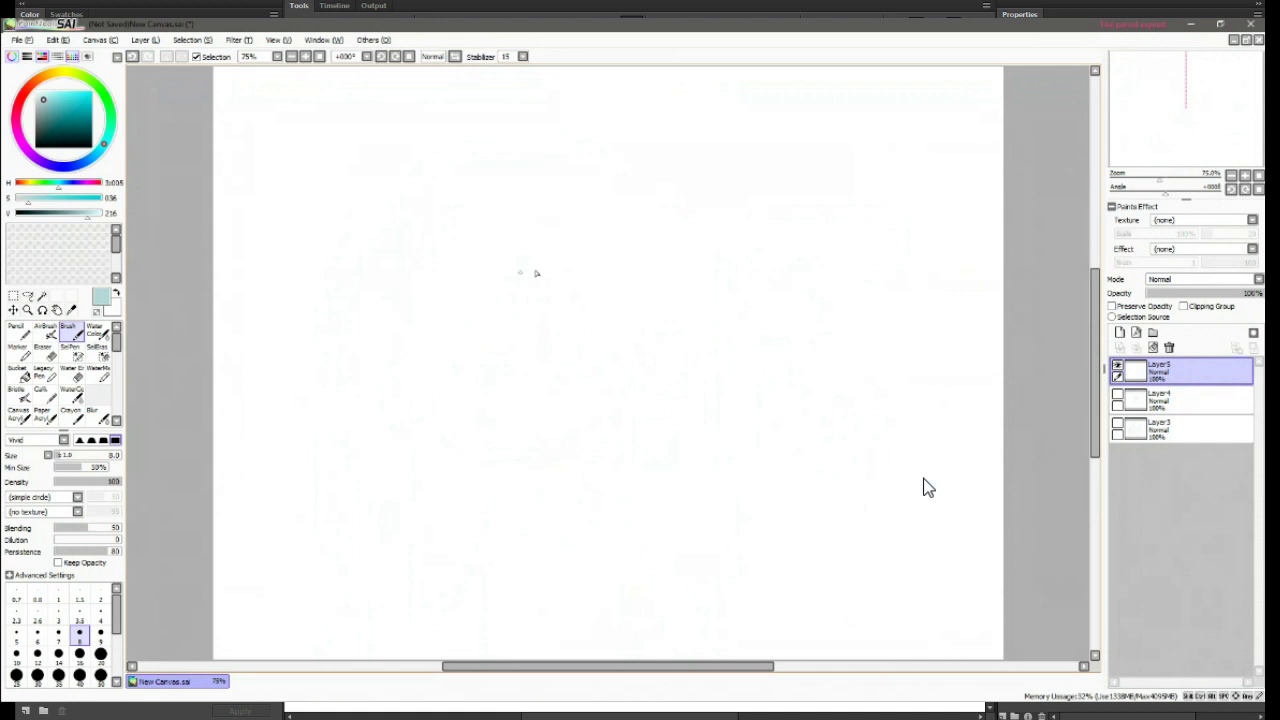
# Step: Sketch a wide board outline with a pinned note in its upper-left corner and handwrite "hello yo" beside the note
pyautogui.moveTo(386, 272)
pyautogui.mouseDown()
pyautogui.moveTo(794, 266)
pyautogui.moveTo(806, 432)
pyautogui.moveTo(416, 449)
pyautogui.moveTo(394, 363)
pyautogui.moveTo(416, 450)
pyautogui.mouseUp()
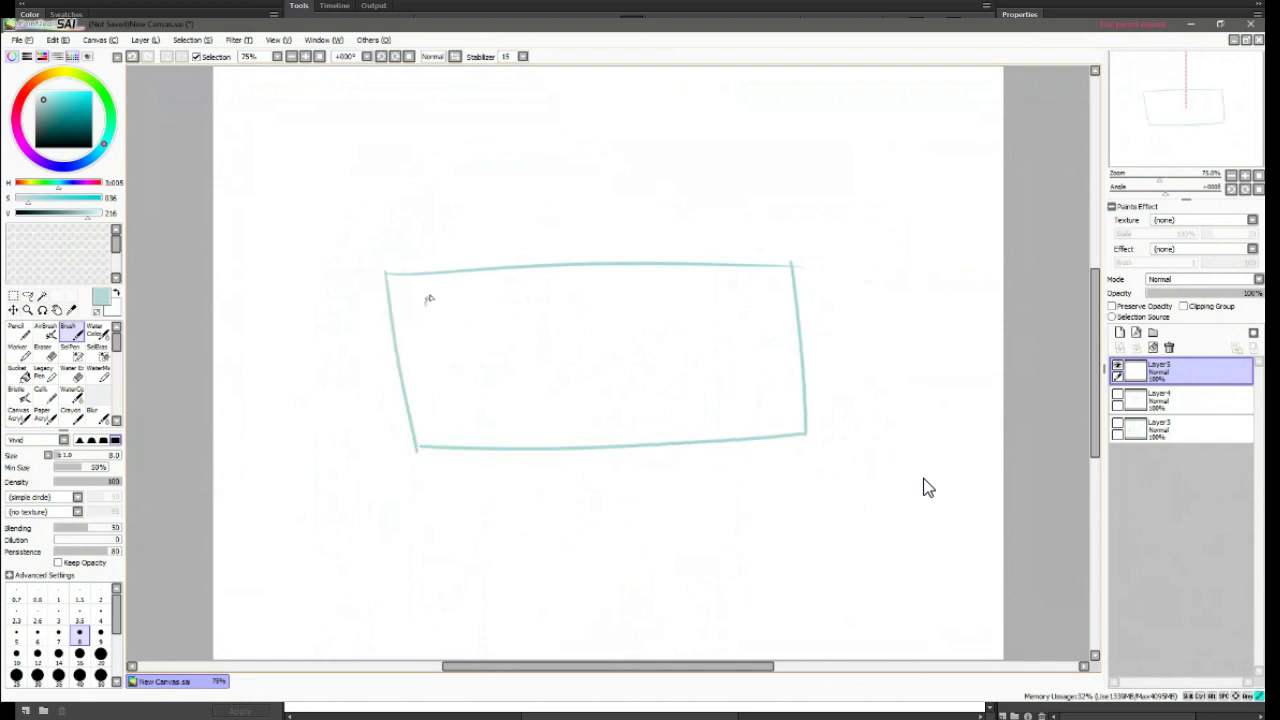
pyautogui.moveTo(433, 294)
pyautogui.mouseDown()
pyautogui.moveTo(406, 310)
pyautogui.moveTo(408, 355)
pyautogui.moveTo(467, 351)
pyautogui.moveTo(442, 300)
pyautogui.mouseUp()
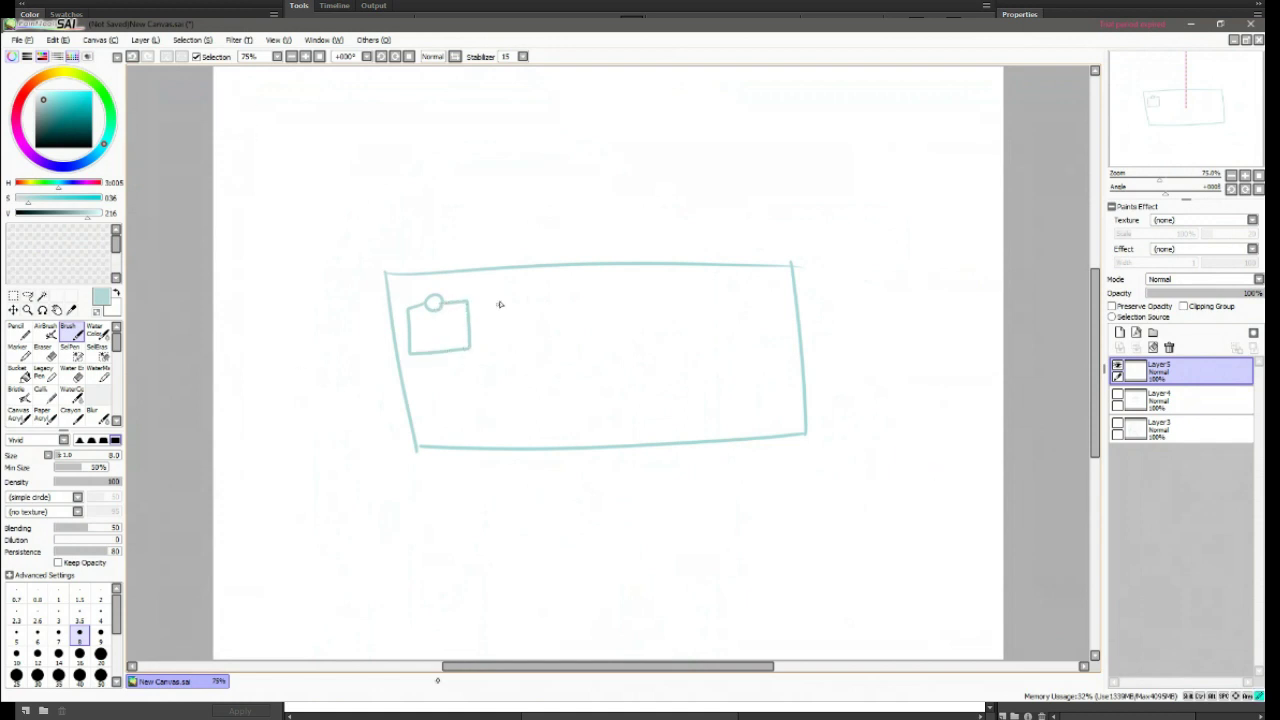
pyautogui.moveTo(500, 289)
pyautogui.mouseDown()
pyautogui.moveTo(524, 319)
pyautogui.moveTo(537, 291)
pyautogui.moveTo(501, 289)
pyautogui.moveTo(517, 312)
pyautogui.moveTo(529, 294)
pyautogui.moveTo(572, 295)
pyautogui.mouseUp()
pyautogui.hotkey('ctrl', 'z')
pyautogui.hotkey('ctrl', 'z')
pyautogui.hotkey('ctrl', 'z')
pyautogui.hotkey('ctrl', 'z')
pyautogui.moveTo(528, 333); pyautogui.dragTo(546, 336)
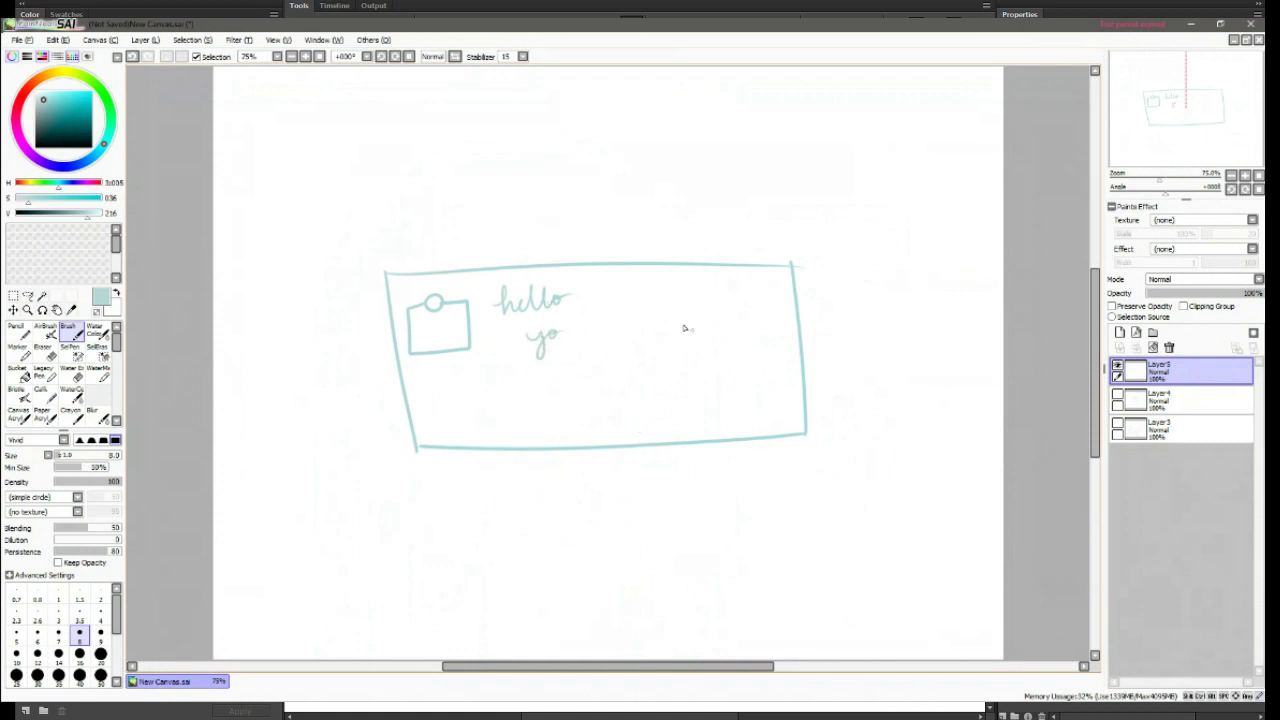
# Step: Add a pinned note at the board's upper right, three small circles in its lower-left corner, and a larger pinned note at bottom centre
pyautogui.moveTo(651, 300)
pyautogui.mouseDown()
pyautogui.moveTo(633, 326)
pyautogui.moveTo(641, 348)
pyautogui.moveTo(691, 326)
pyautogui.moveTo(691, 309)
pyautogui.moveTo(660, 309)
pyautogui.mouseUp()
pyautogui.moveTo(423, 428)
pyautogui.mouseDown()
pyautogui.moveTo(426, 410)
pyautogui.moveTo(437, 428)
pyautogui.mouseUp()
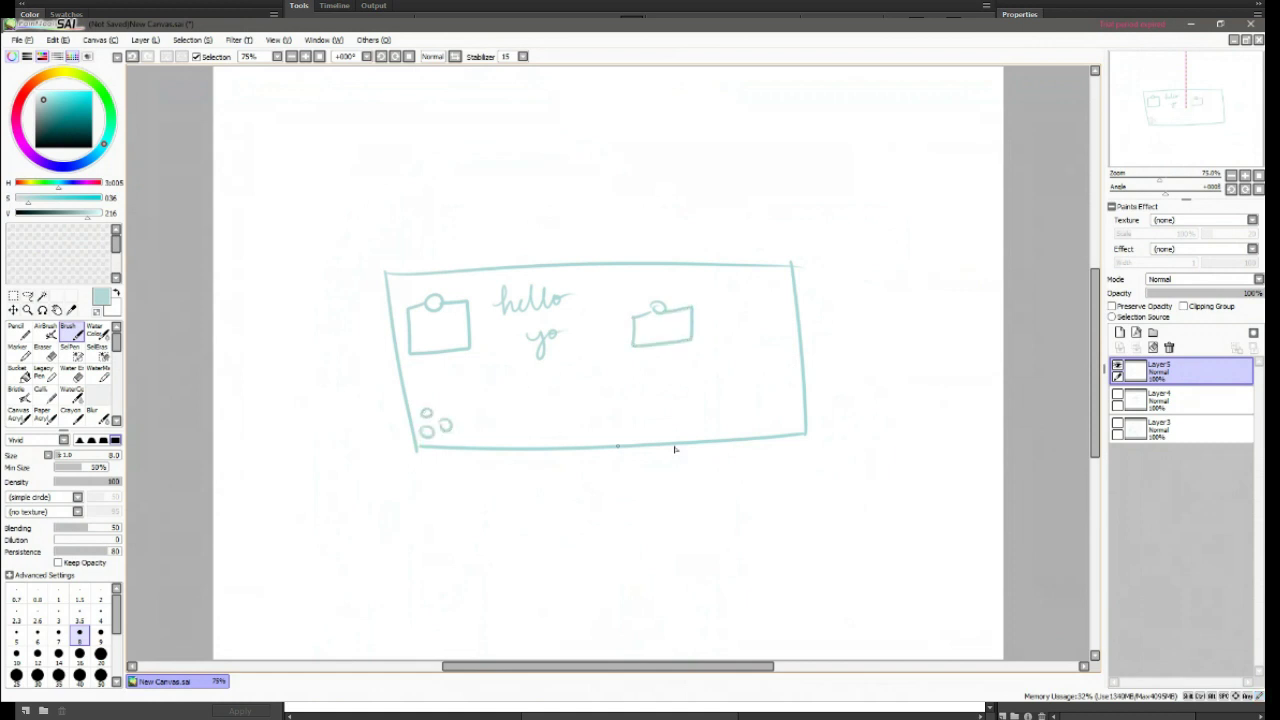
pyautogui.moveTo(577, 393); pyautogui.dragTo(580, 399)
pyautogui.moveTo(572, 384)
pyautogui.mouseDown()
pyautogui.moveTo(548, 431)
pyautogui.moveTo(635, 414)
pyautogui.moveTo(627, 375)
pyautogui.moveTo(522, 394)
pyautogui.moveTo(526, 434)
pyautogui.moveTo(624, 419)
pyautogui.moveTo(594, 382)
pyautogui.mouseUp()
pyautogui.click(131, 56)
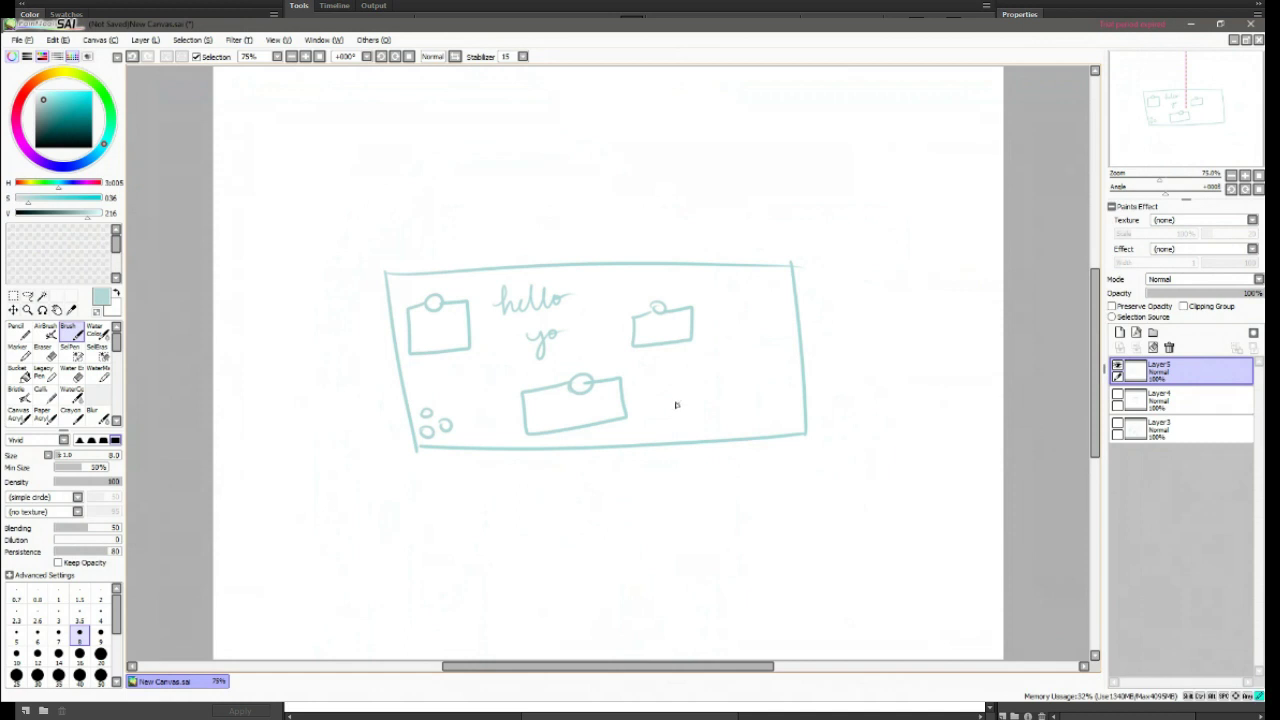
pyautogui.moveTo(677, 401)
pyautogui.mouseDown()
pyautogui.moveTo(690, 399)
pyautogui.moveTo(674, 412)
pyautogui.moveTo(688, 474)
pyautogui.mouseUp()
pyautogui.moveTo(701, 406); pyautogui.dragTo(690, 474)
pyautogui.click(131, 56)
pyautogui.click(131, 56)
pyautogui.click(131, 56)
pyautogui.click(131, 56)
# Step: Draw a small slanted pointed shape below the board's upper-right note and hide Layer5
pyautogui.moveTo(708, 358)
pyautogui.mouseDown()
pyautogui.moveTo(718, 382)
pyautogui.moveTo(728, 364)
pyautogui.moveTo(720, 376)
pyautogui.moveTo(750, 424)
pyautogui.moveTo(734, 418)
pyautogui.mouseUp()
pyautogui.hotkey('ctrl', 'z')
pyautogui.hotkey('ctrl', 'z')
pyautogui.moveTo(724, 372); pyautogui.dragTo(736, 374)
pyautogui.click(1117, 366)
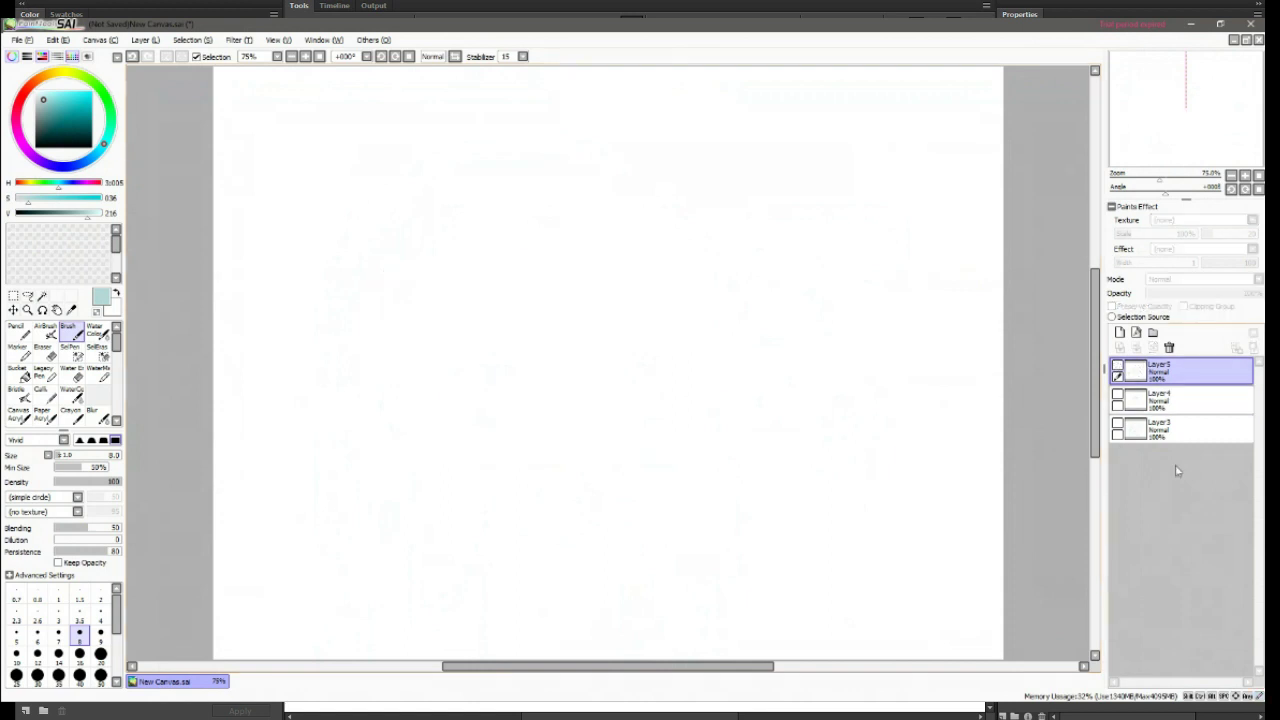
pyautogui.click(1117, 366)
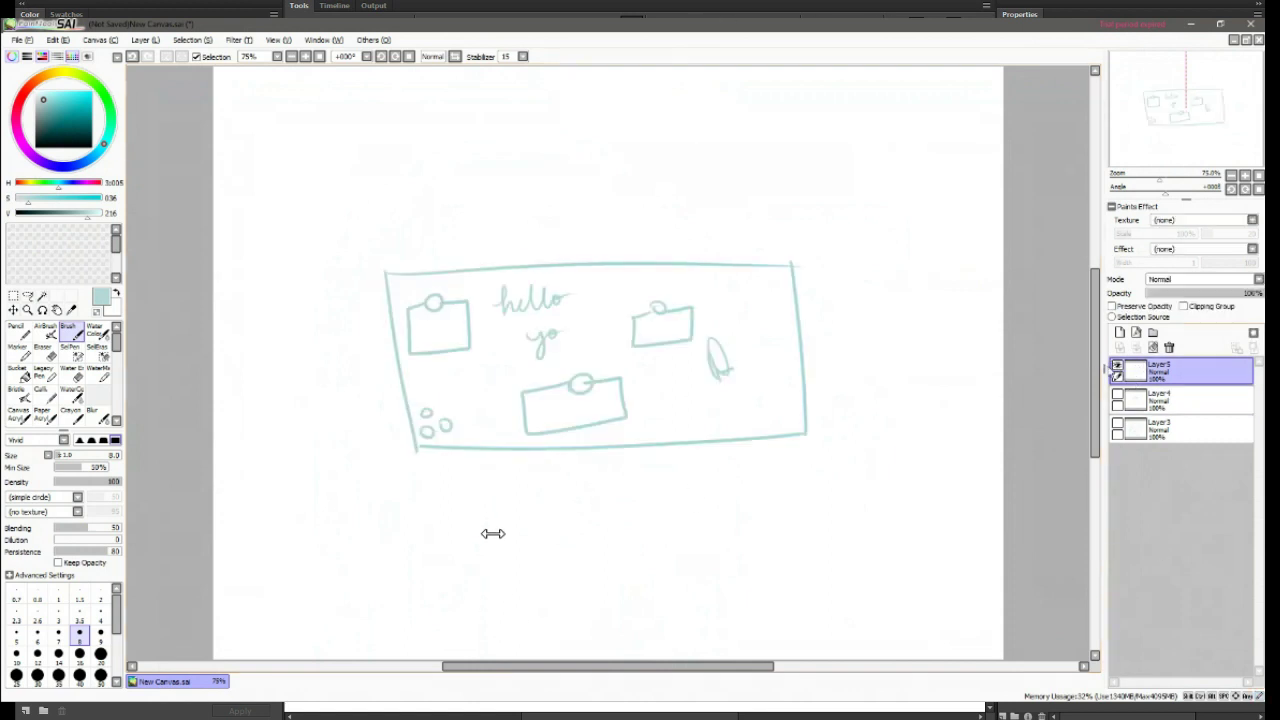
pyautogui.click(1117, 366)
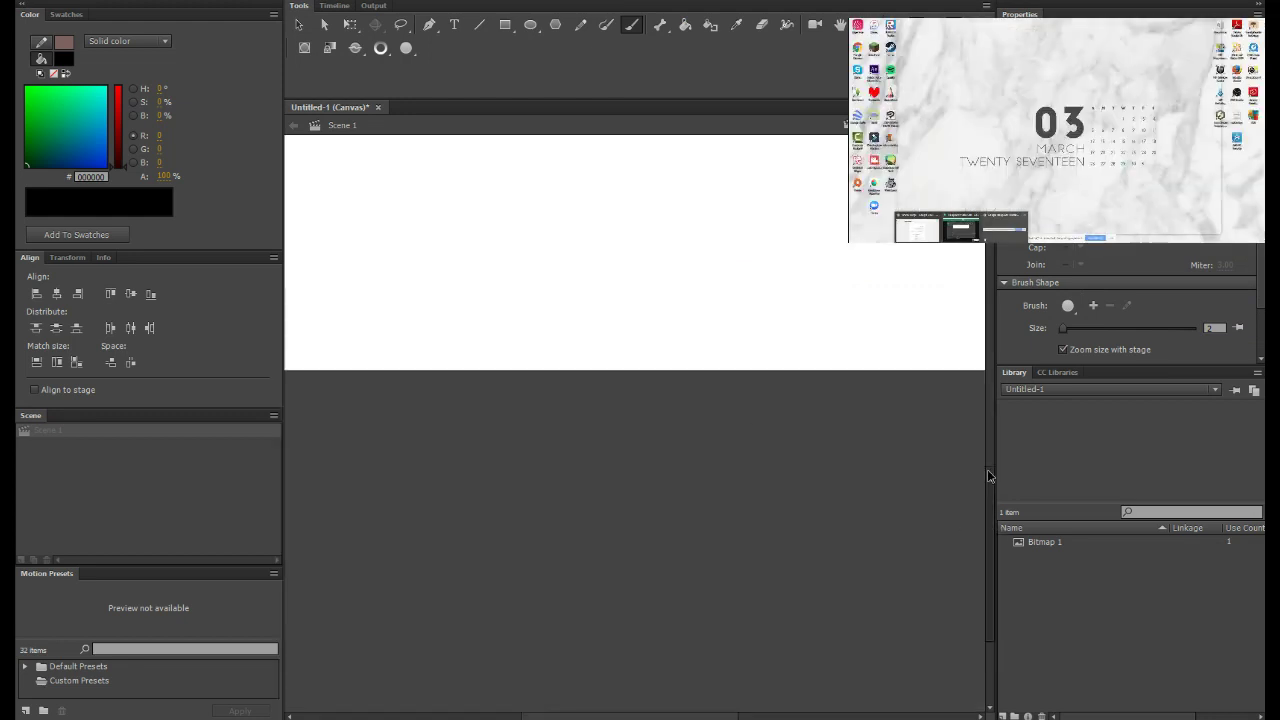
# Step: Create three new layers above Layer 3
pyautogui.moveTo(601, 714)
pyautogui.mouseDown()
pyautogui.moveTo(686, 694)
pyautogui.moveTo(614, 646)
pyautogui.mouseUp()
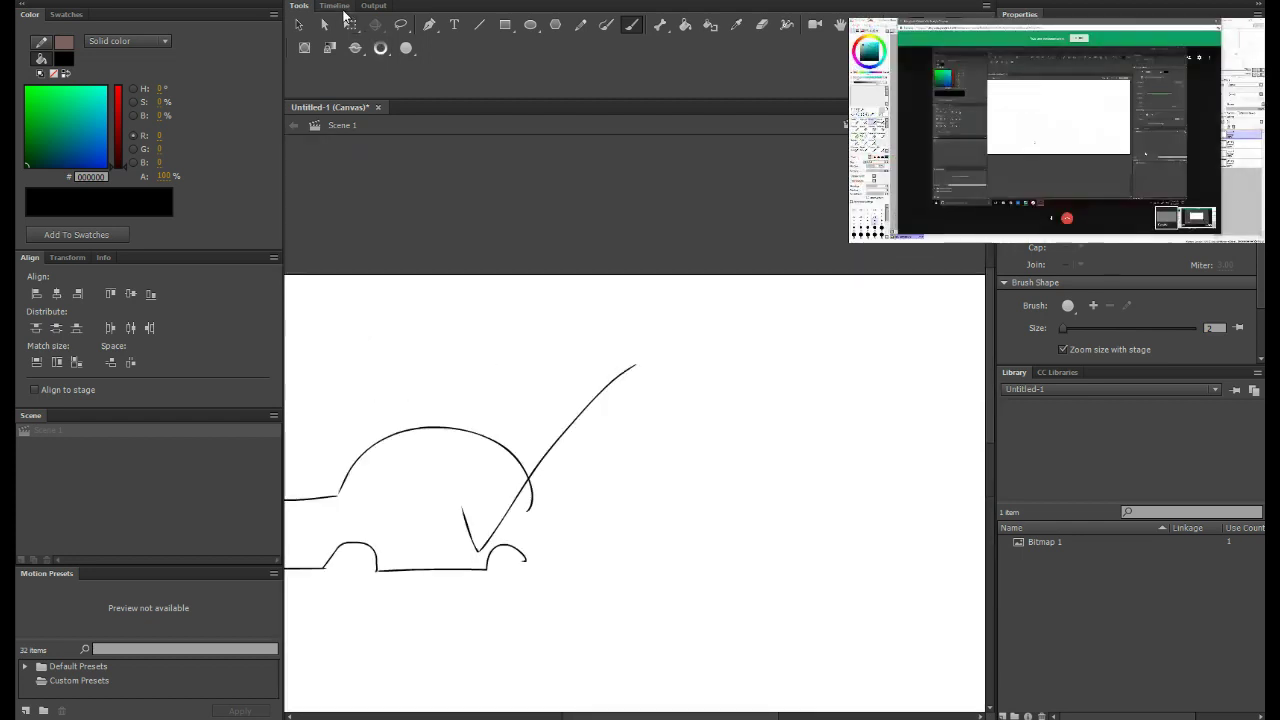
pyautogui.click(335, 6)
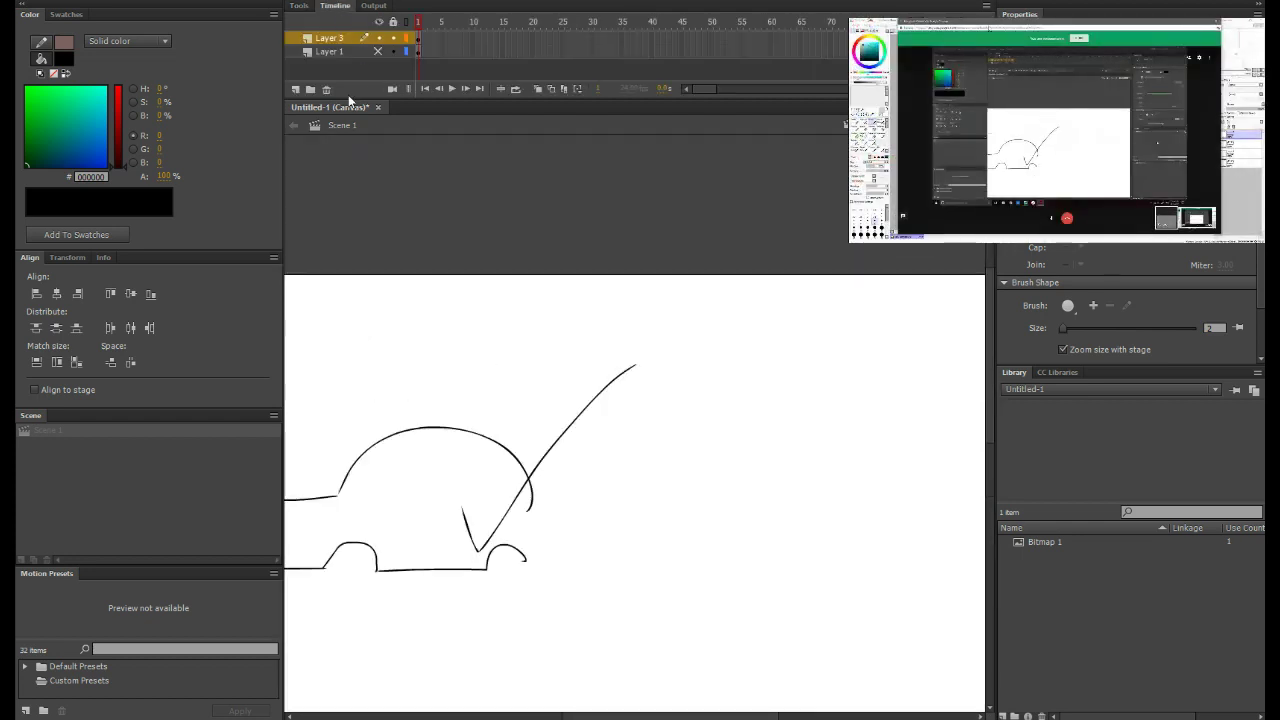
pyautogui.tripleClick(297, 89)
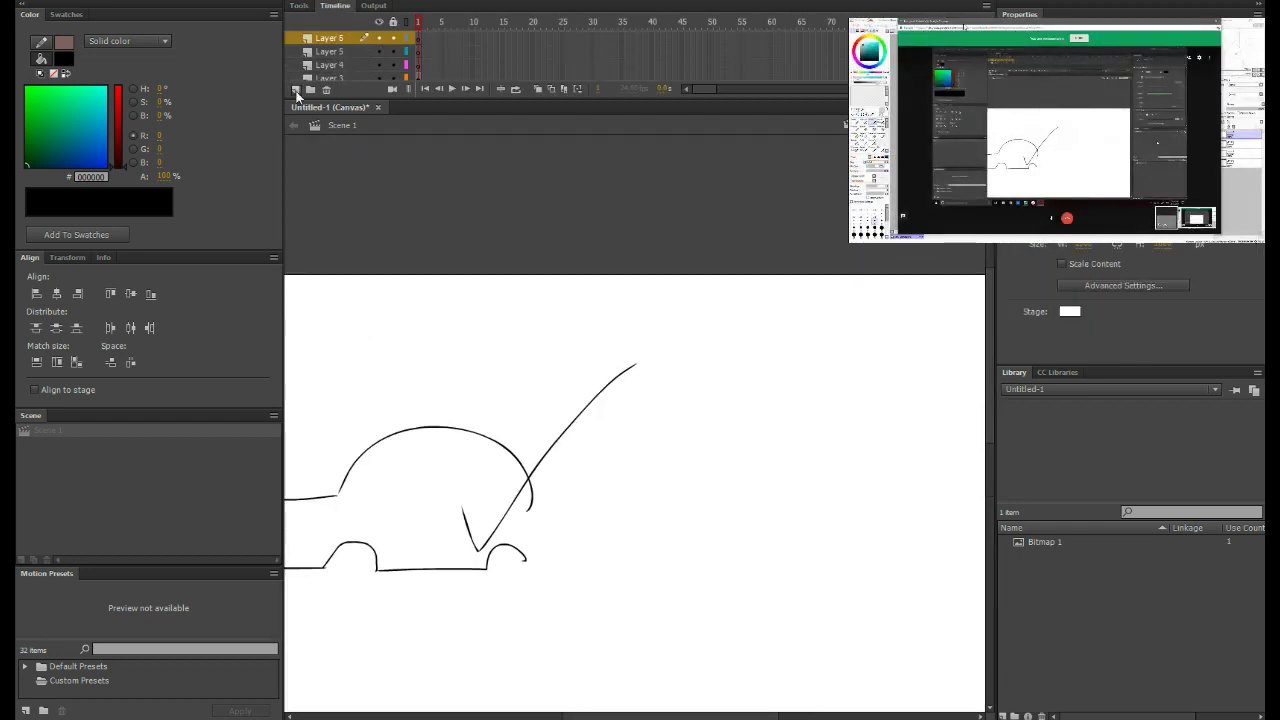
# Step: Hide Layer 3 with the car sketch and make Layer 4 the active layer
pyautogui.scroll(-2, 372, 40)
pyautogui.click(378, 51)
pyautogui.click(378, 64)
pyautogui.click(330, 37)
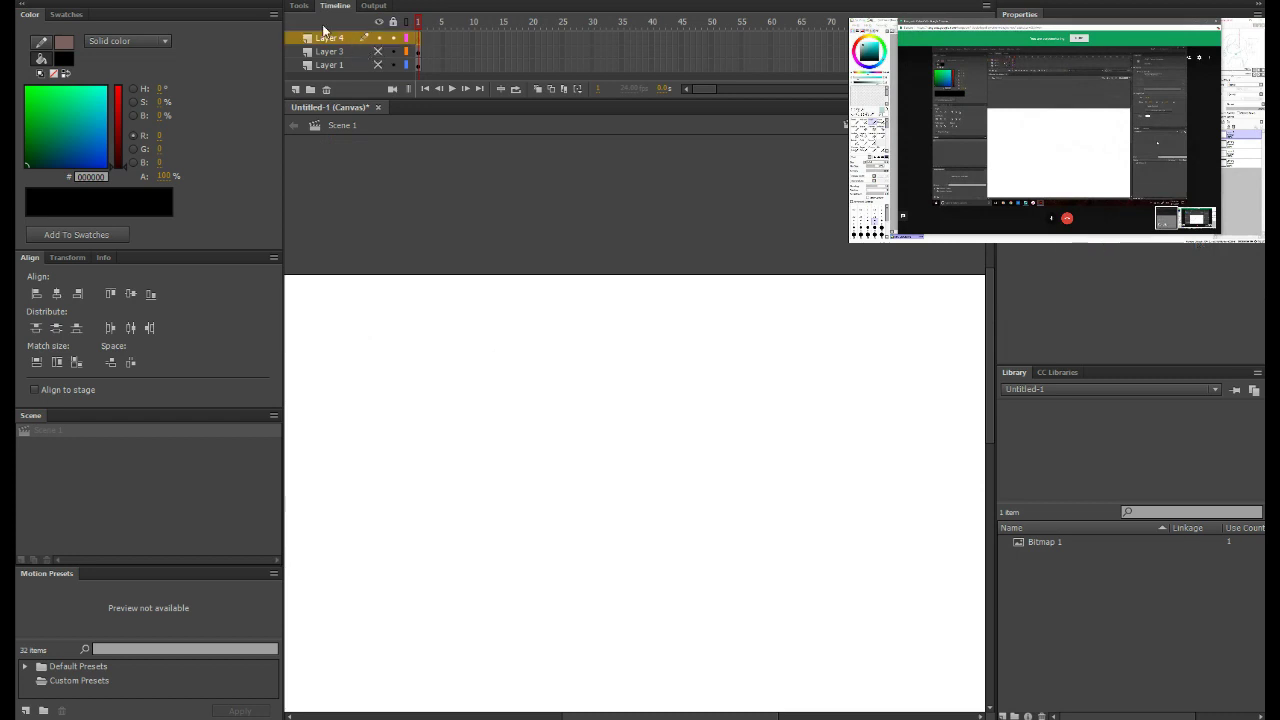
# Step: Sketch a wide jar with a flat rim and a rounded body on Layer 4 with the brush
pyautogui.click(299, 6)
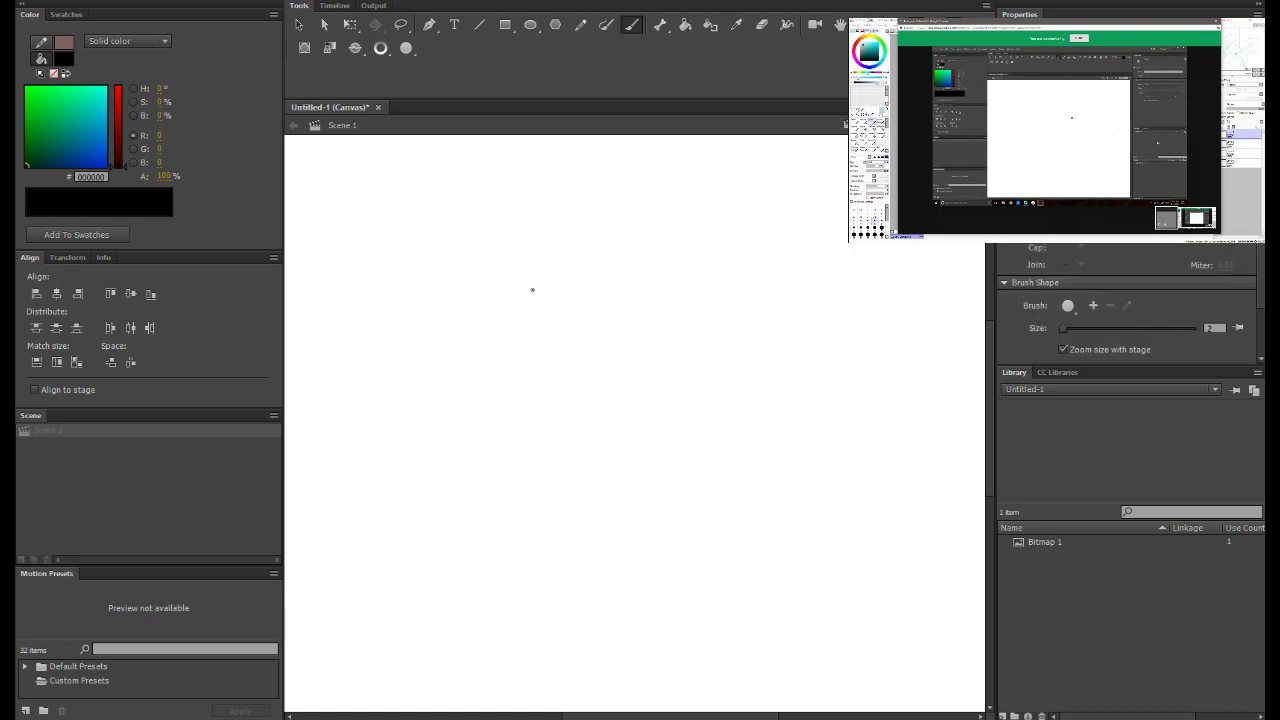
pyautogui.moveTo(623, 302)
pyautogui.mouseDown()
pyautogui.moveTo(455, 292)
pyautogui.moveTo(484, 314)
pyautogui.mouseUp()
pyautogui.moveTo(623, 303); pyautogui.dragTo(558, 322)
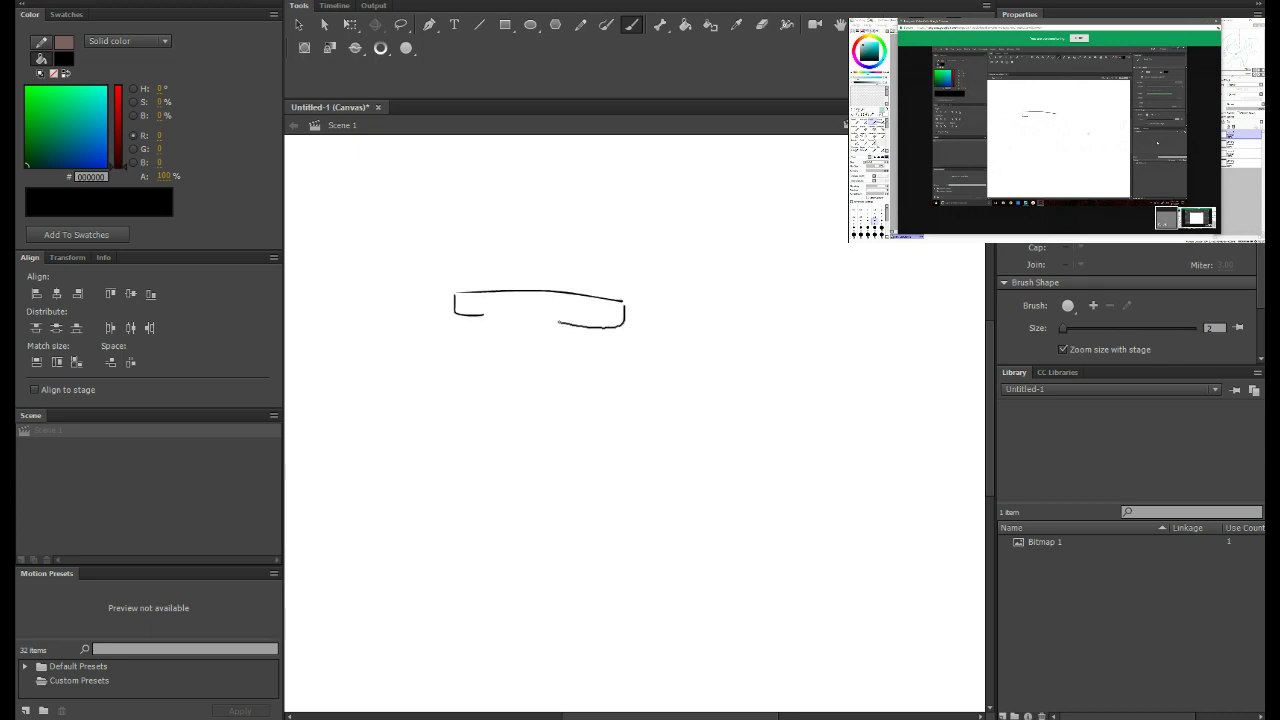
pyautogui.moveTo(463, 316)
pyautogui.mouseDown()
pyautogui.moveTo(430, 345)
pyautogui.moveTo(404, 408)
pyautogui.moveTo(474, 435)
pyautogui.mouseUp()
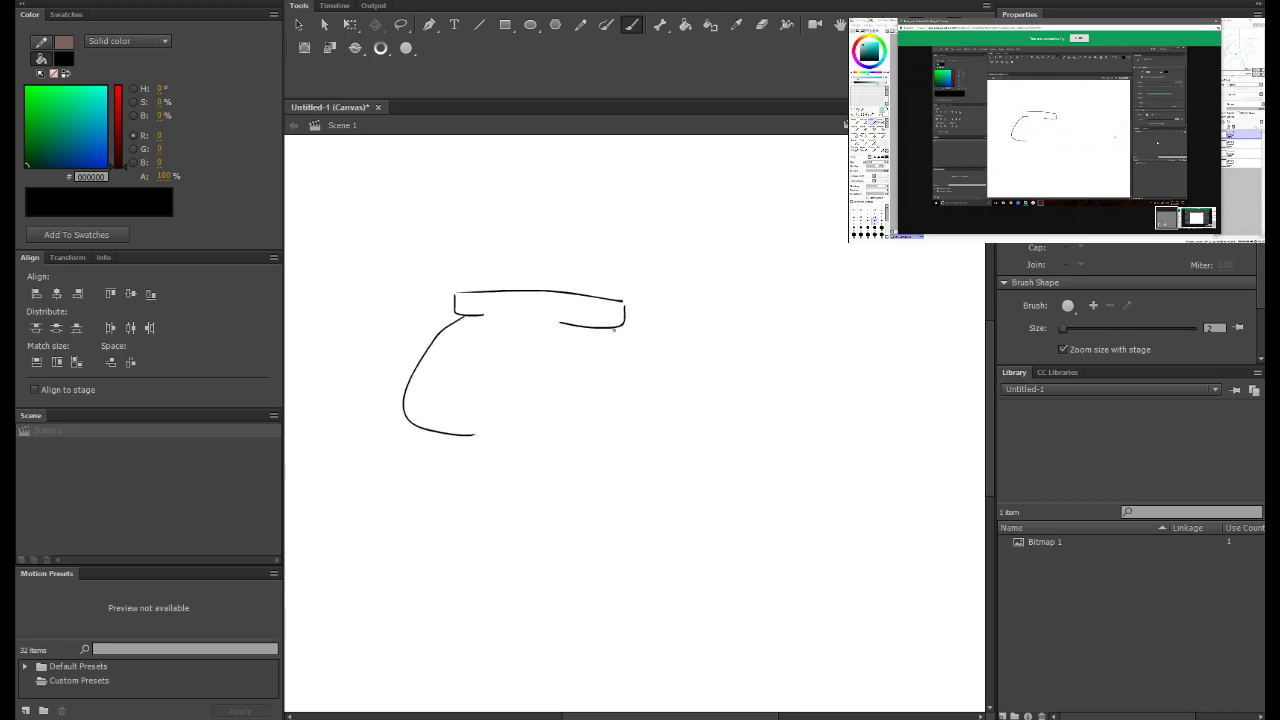
pyautogui.moveTo(614, 329)
pyautogui.mouseDown()
pyautogui.moveTo(638, 412)
pyautogui.moveTo(471, 430)
pyautogui.mouseUp()
# Step: Add a label to the jar with two roughly horizontal lines and a squiggle between them
pyautogui.moveTo(442, 369); pyautogui.dragTo(556, 373)
pyautogui.moveTo(431, 342); pyautogui.dragTo(617, 352)
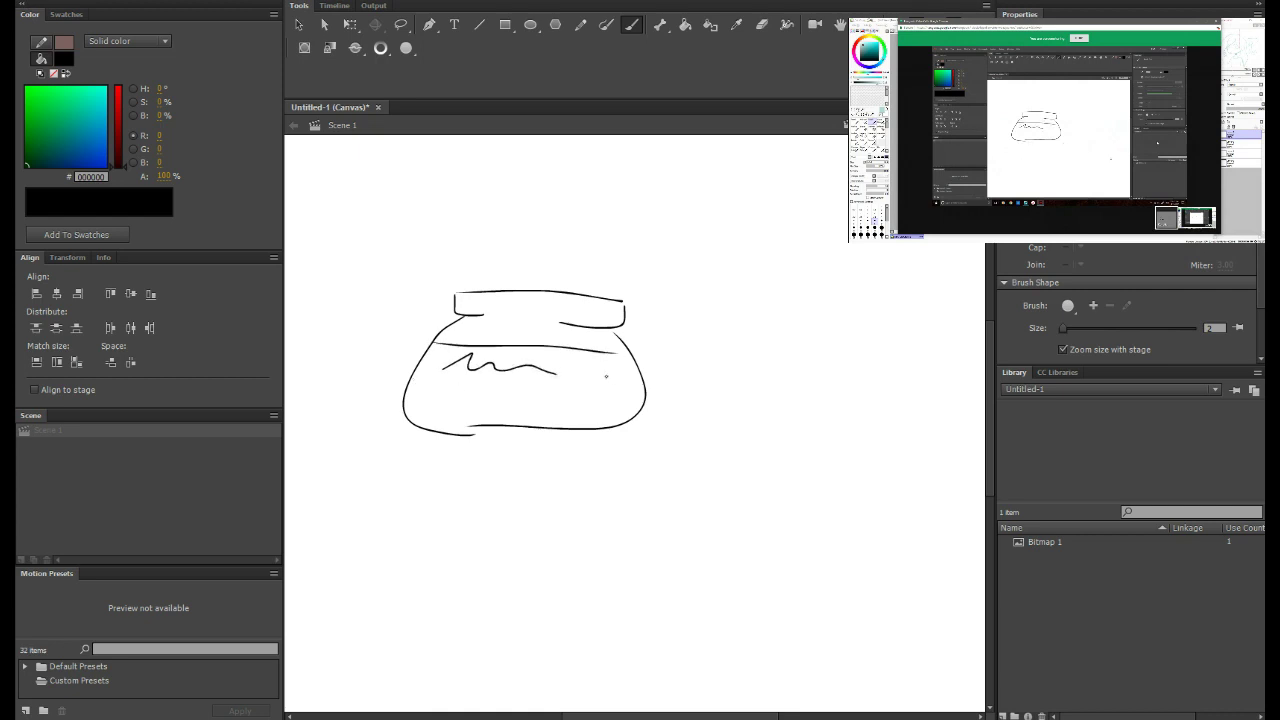
pyautogui.moveTo(419, 385); pyautogui.dragTo(582, 389)
# Step: Draw an animal hugging the jar, with a round head, curved back, neck, shoulder and an arm overlapping the jar
pyautogui.moveTo(690, 155)
pyautogui.mouseDown()
pyautogui.moveTo(748, 180)
pyautogui.moveTo(688, 160)
pyautogui.moveTo(570, 232)
pyautogui.moveTo(690, 150)
pyautogui.mouseUp()
pyautogui.hotkey('ctrl', 'z')
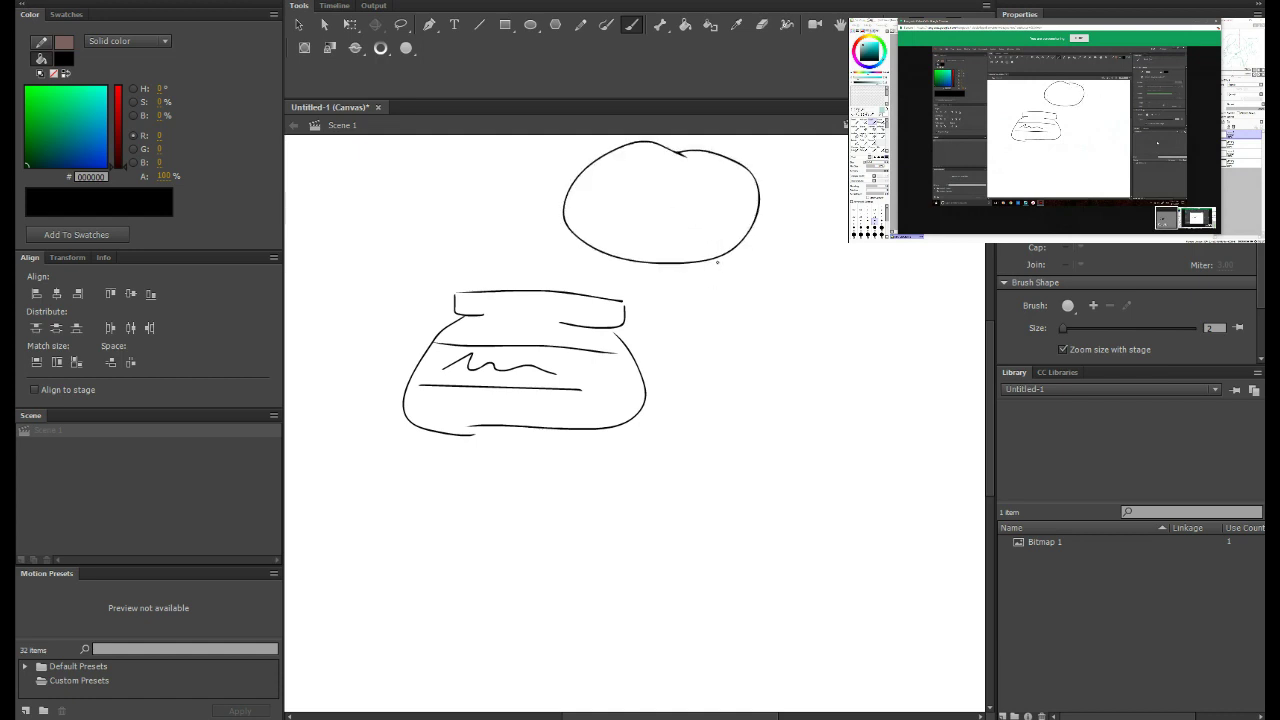
pyautogui.moveTo(717, 262)
pyautogui.mouseDown()
pyautogui.moveTo(754, 371)
pyautogui.moveTo(600, 468)
pyautogui.mouseUp()
pyautogui.moveTo(655, 321)
pyautogui.mouseDown()
pyautogui.moveTo(581, 329)
pyautogui.moveTo(533, 389)
pyautogui.moveTo(677, 399)
pyautogui.mouseUp()
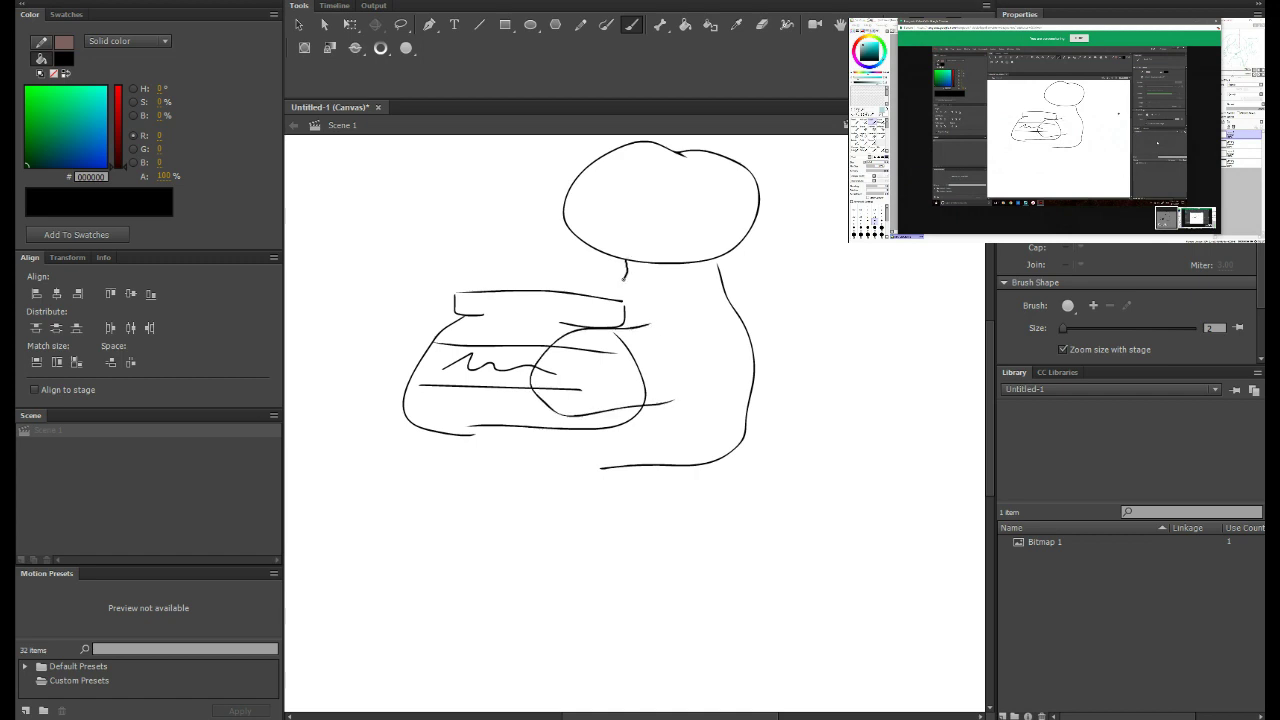
pyautogui.moveTo(627, 282); pyautogui.dragTo(546, 299)
pyautogui.moveTo(689, 412)
pyautogui.mouseDown()
pyautogui.moveTo(575, 440)
pyautogui.moveTo(530, 500)
pyautogui.mouseUp()
pyautogui.hotkey('ctrl', 'z')
pyautogui.moveTo(655, 409)
pyautogui.mouseDown()
pyautogui.moveTo(591, 411)
pyautogui.moveTo(596, 480)
pyautogui.mouseUp()
pyautogui.hotkey('ctrl', 'z')
pyautogui.moveTo(655, 430)
pyautogui.mouseDown()
pyautogui.moveTo(617, 415)
pyautogui.moveTo(596, 439)
pyautogui.moveTo(562, 431)
pyautogui.moveTo(603, 479)
pyautogui.mouseUp()
pyautogui.hotkey('ctrl', 'z')
pyautogui.moveTo(655, 392)
pyautogui.mouseDown()
pyautogui.moveTo(592, 426)
pyautogui.moveTo(610, 471)
pyautogui.mouseUp()
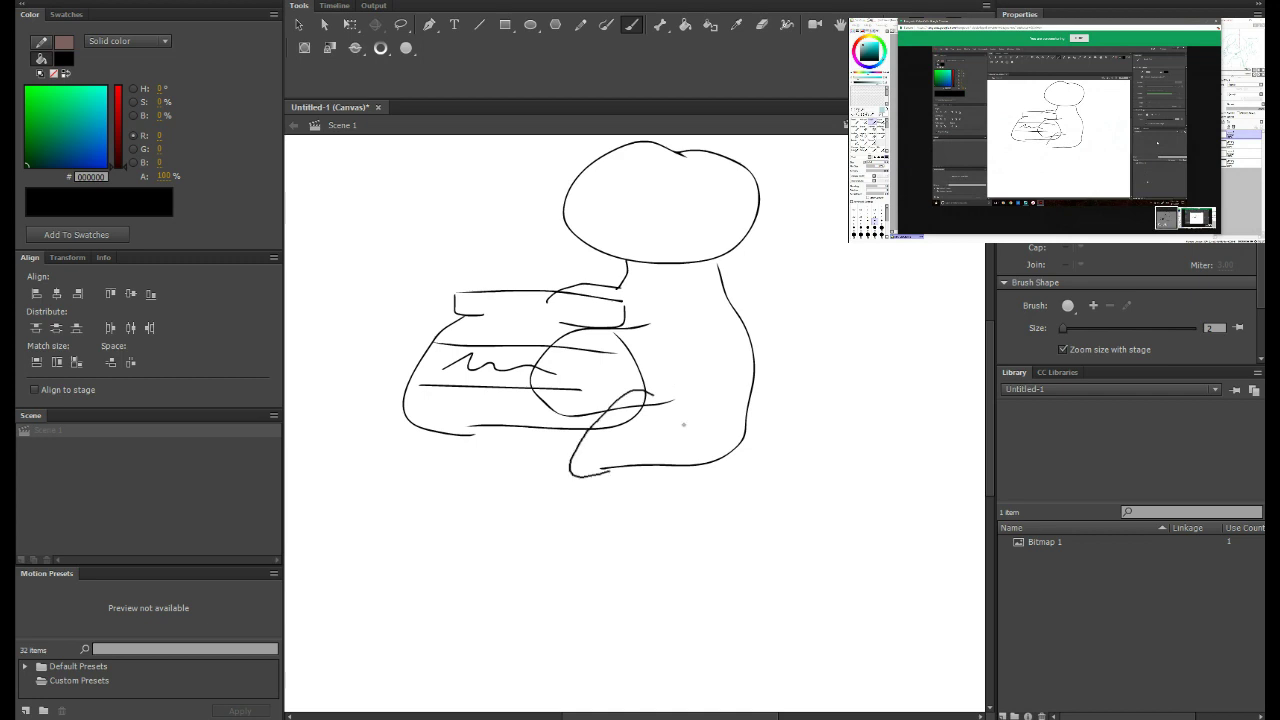
pyautogui.hotkey('ctrl', 'z')
# Step: Draw the animal's rounded leg, a small tail at its back and a small curved mouth on its face
pyautogui.moveTo(661, 401); pyautogui.dragTo(626, 463)
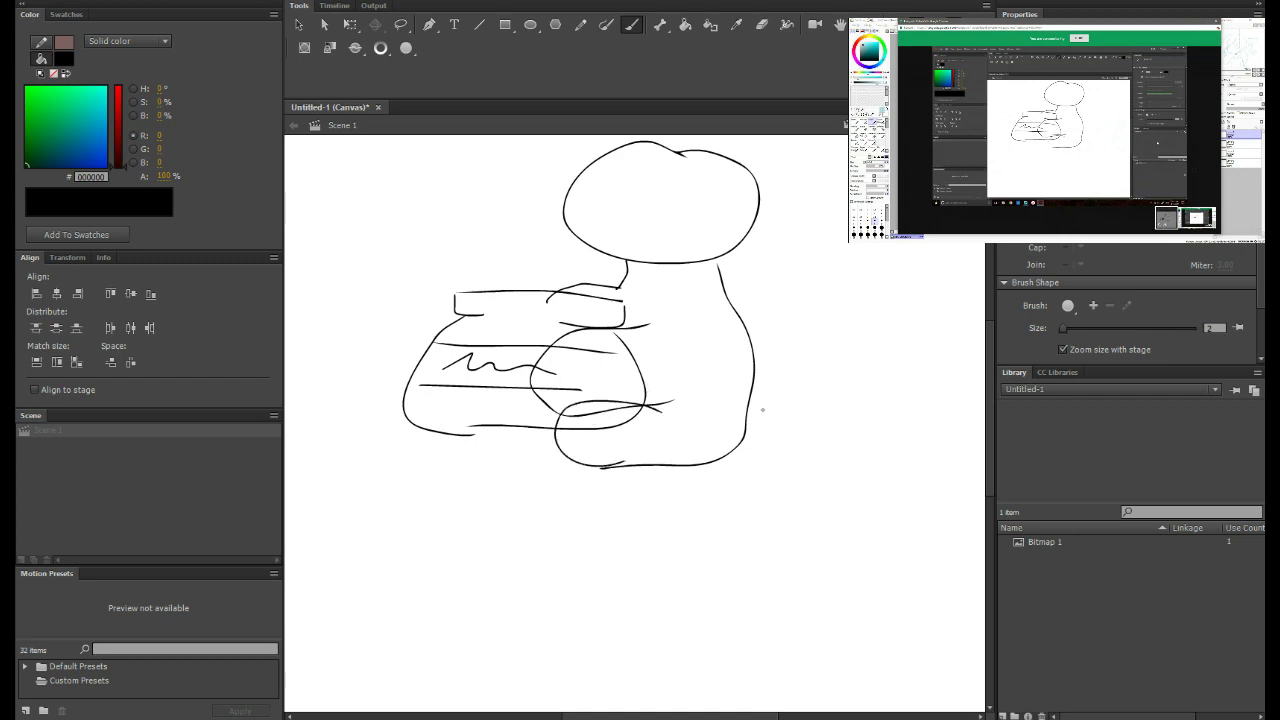
pyautogui.moveTo(748, 403); pyautogui.dragTo(750, 432)
pyautogui.moveTo(630, 233); pyautogui.dragTo(677, 227)
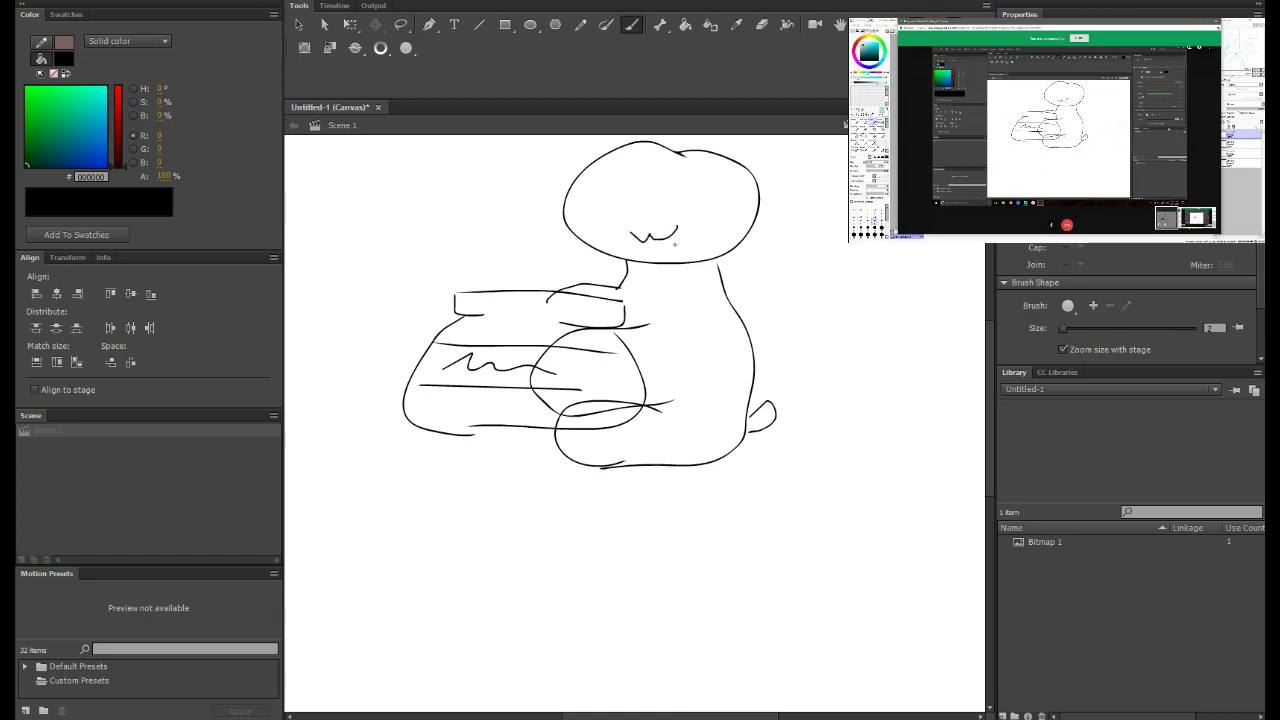
# Step: Hide and lock Layer 4 with the animal and jar sketch, and lock Layer 3
pyautogui.click(338, 8)
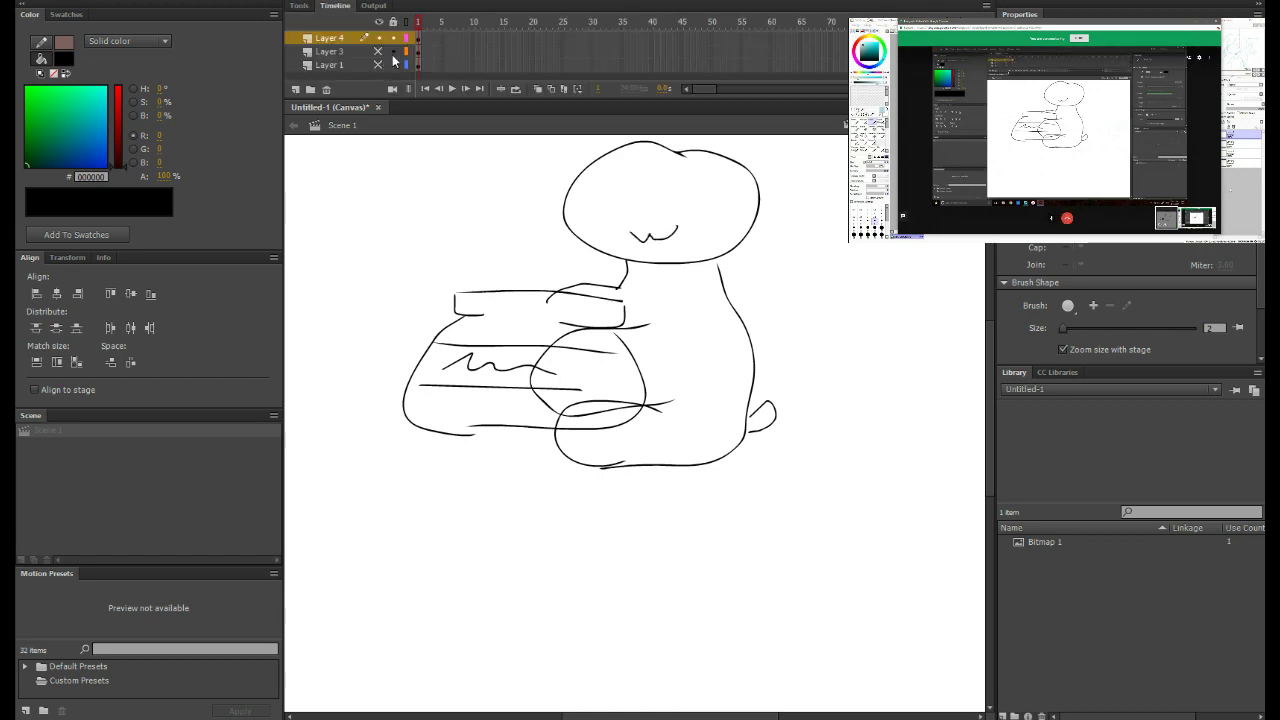
pyautogui.click(379, 38)
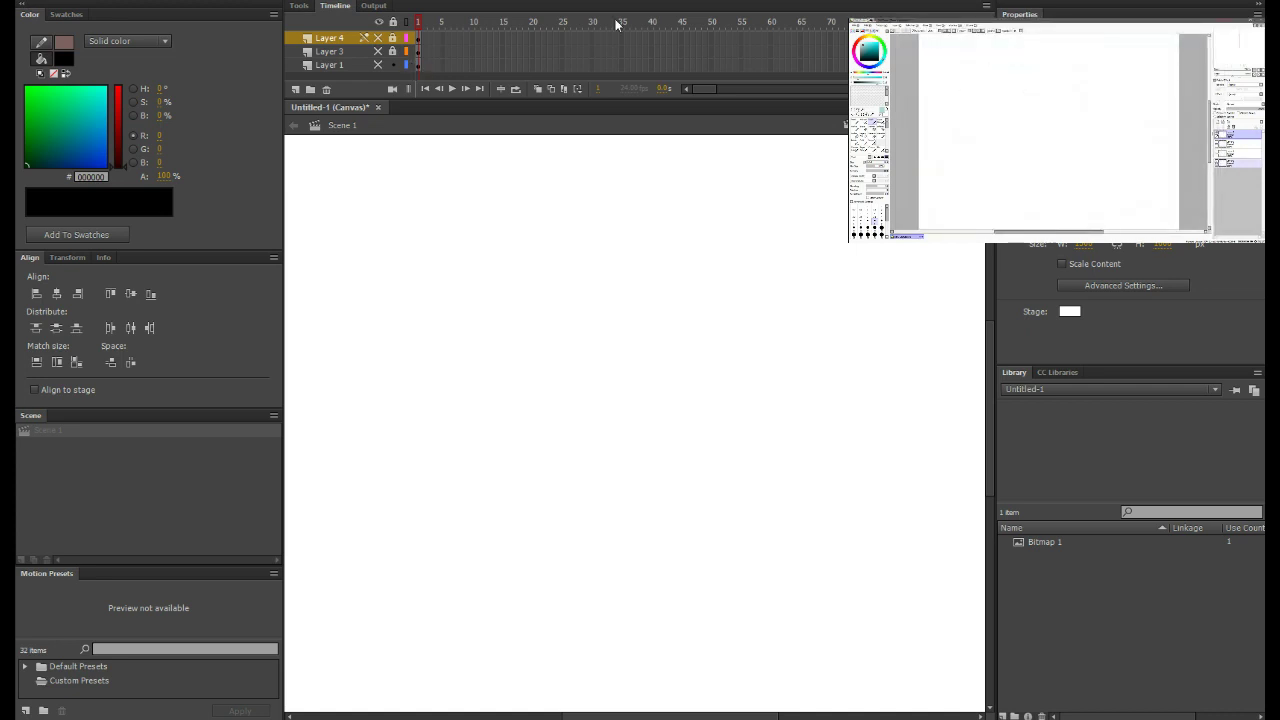
pyautogui.scroll(2, 357, 65)
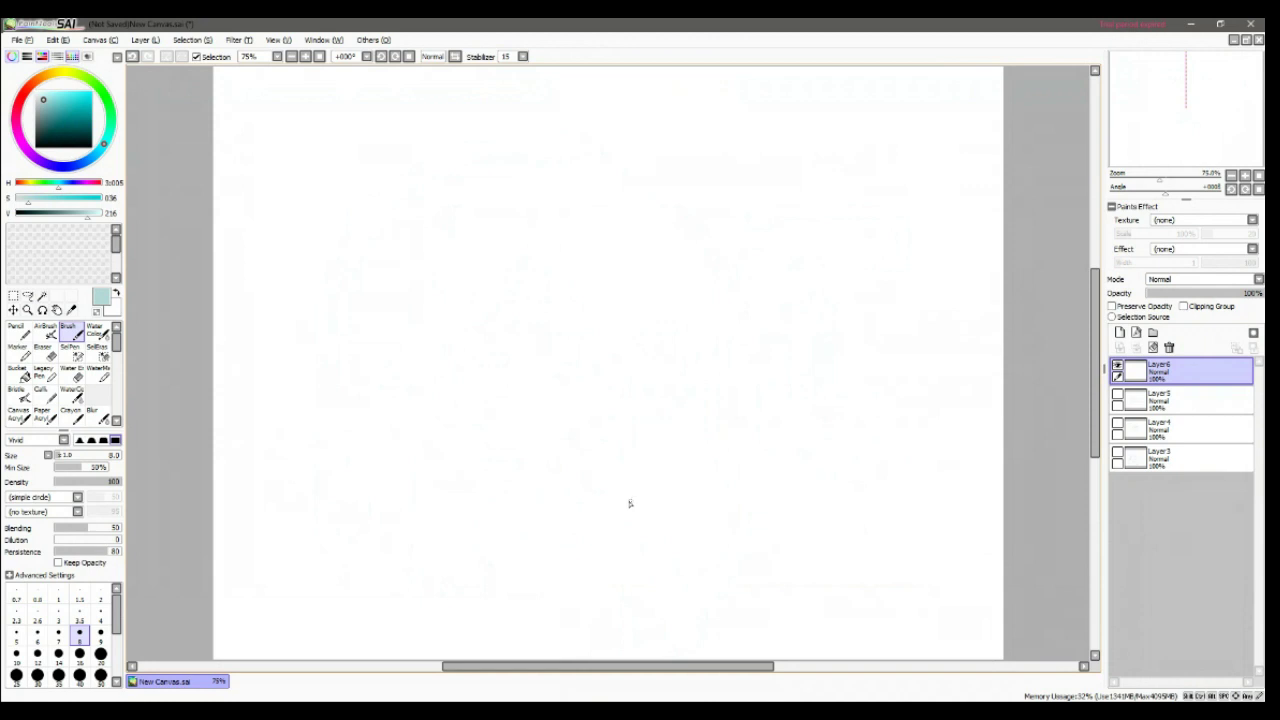
pyautogui.moveTo(446, 497)
pyautogui.mouseDown()
pyautogui.moveTo(704, 499)
pyautogui.moveTo(662, 237)
pyautogui.moveTo(434, 267)
pyautogui.moveTo(449, 462)
pyautogui.mouseUp()
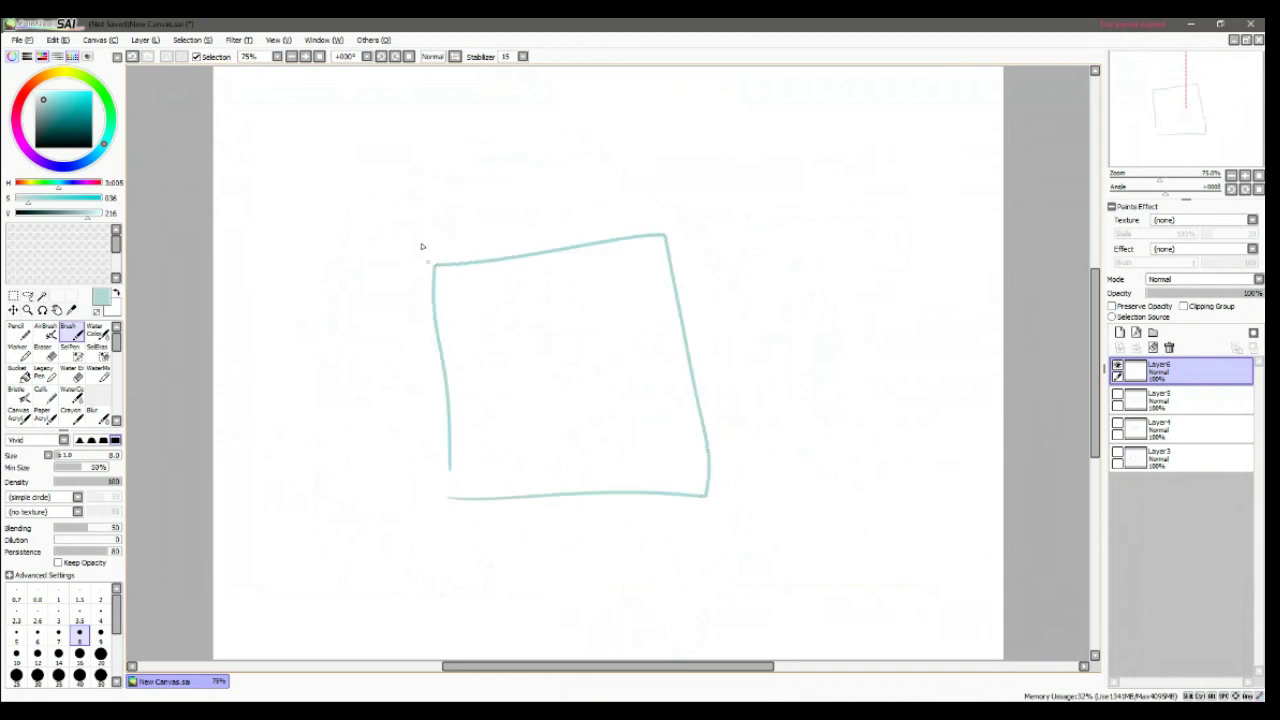
pyautogui.moveTo(400, 250)
pyautogui.mouseDown()
pyautogui.moveTo(690, 188)
pyautogui.moveTo(786, 384)
pyautogui.moveTo(794, 471)
pyautogui.moveTo(674, 523)
pyautogui.moveTo(470, 540)
pyautogui.mouseUp()
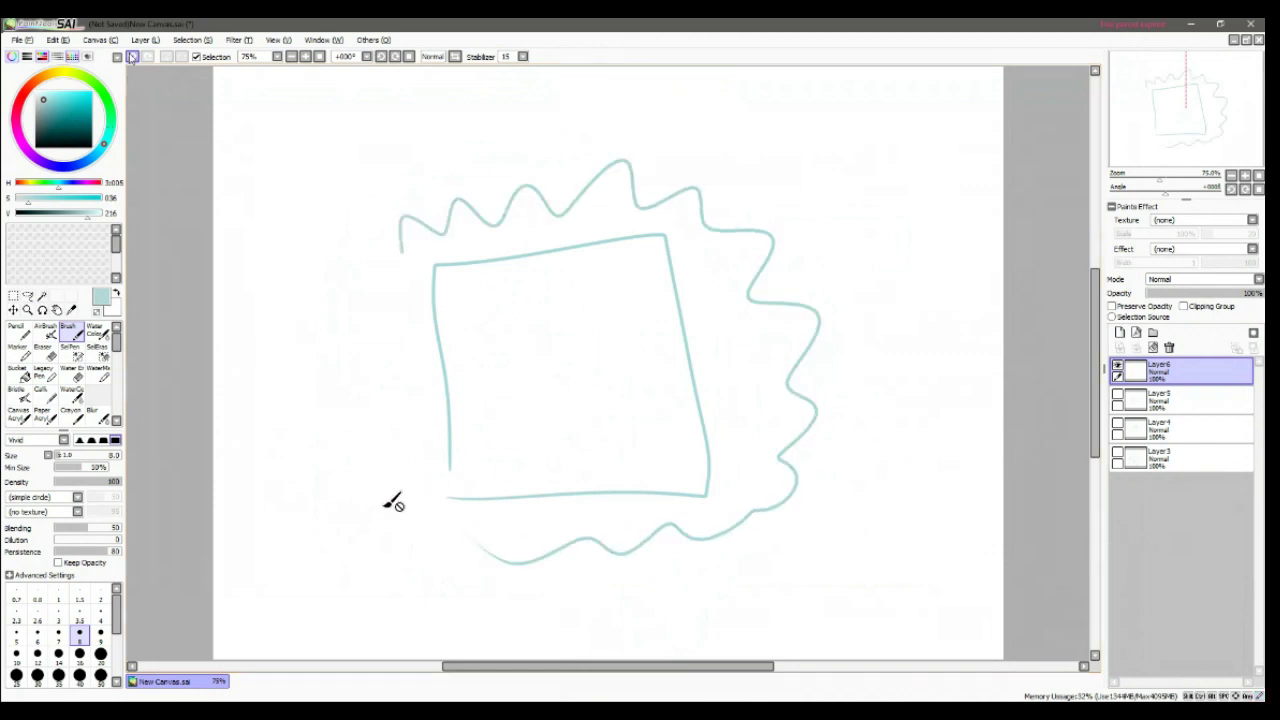
pyautogui.hotkey('ctrl', 'z')
pyautogui.hotkey('ctrl', 'z')
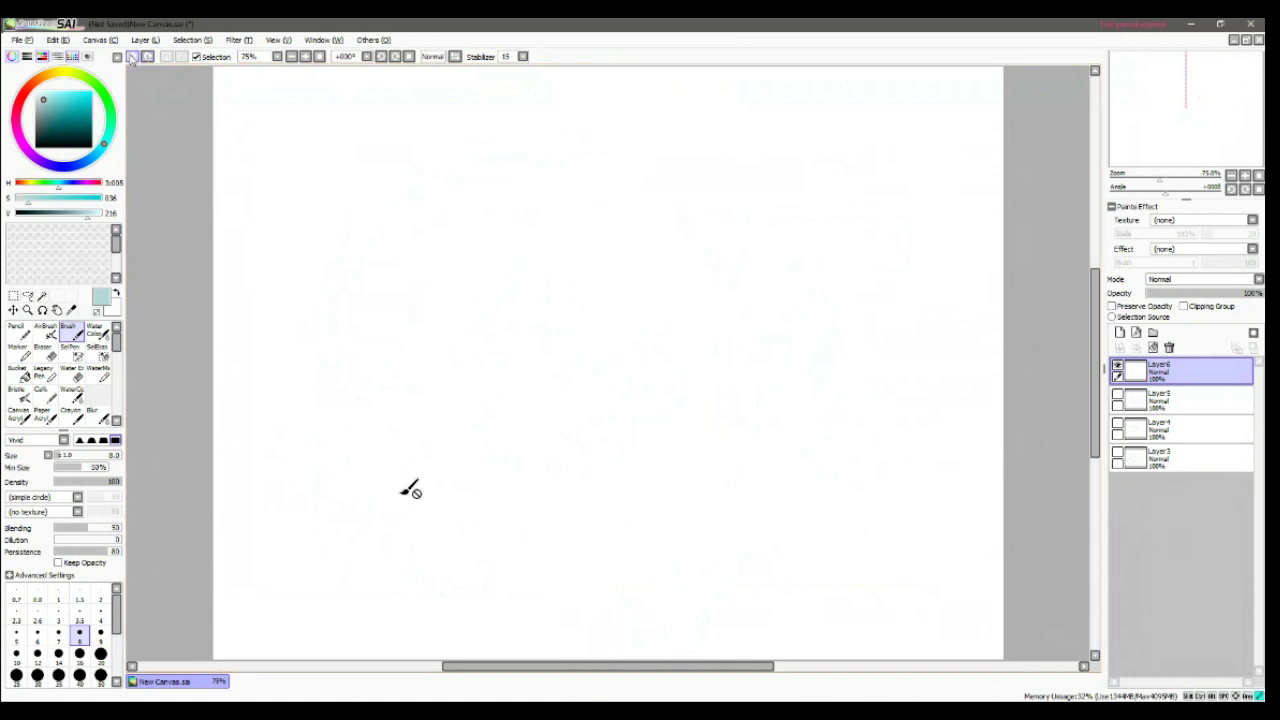
pyautogui.moveTo(401, 261)
pyautogui.mouseDown()
pyautogui.moveTo(418, 392)
pyautogui.moveTo(430, 396)
pyautogui.mouseUp()
pyautogui.moveTo(405, 265)
pyautogui.mouseDown()
pyautogui.moveTo(561, 272)
pyautogui.moveTo(651, 303)
pyautogui.moveTo(585, 268)
pyautogui.mouseUp()
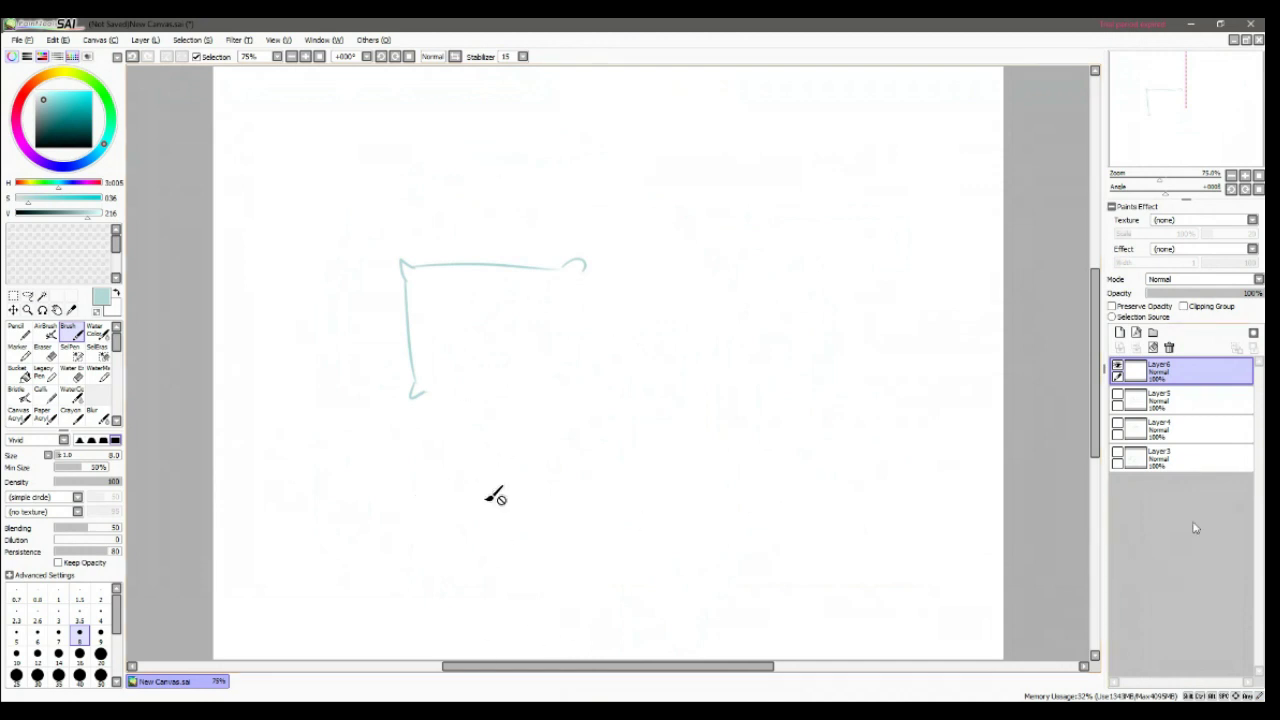
pyautogui.press('Delete')
pyautogui.hotkey('ctrl', 'z')
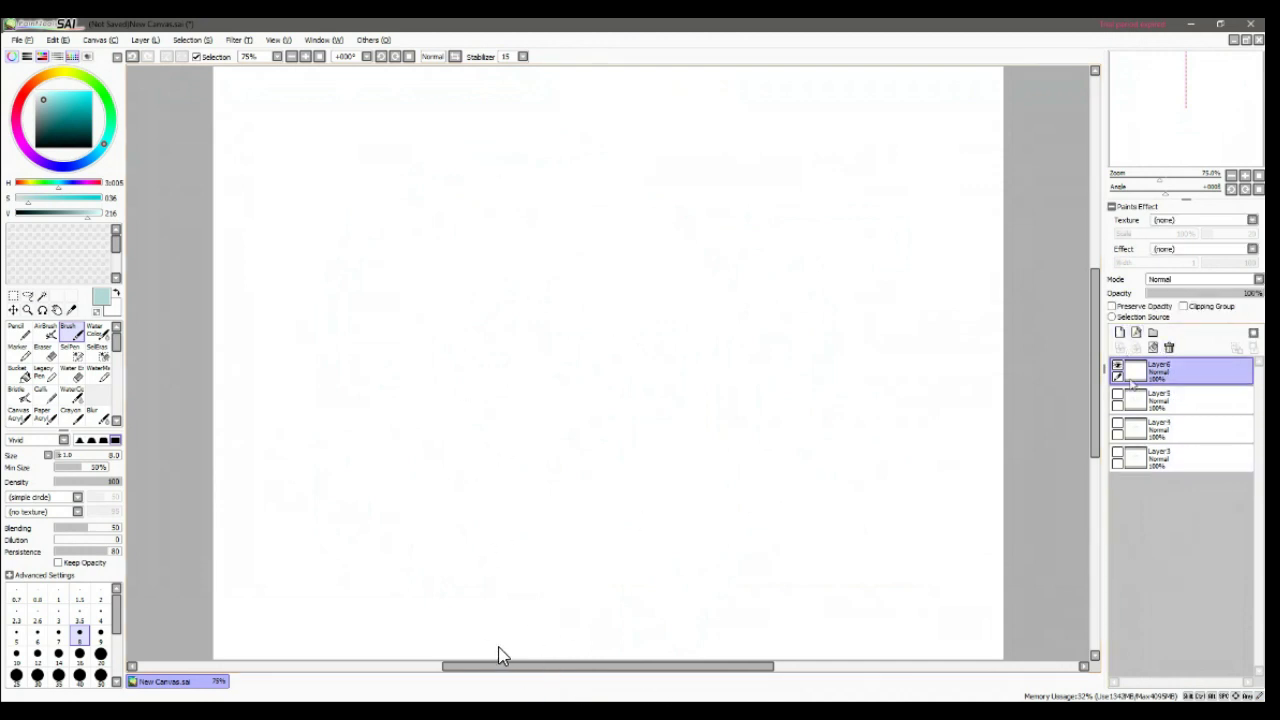
# Step: Show the portrait sketch on Layer3, return to Adobe Animate and make Layer 5 the active layer
pyautogui.hotkey('ctrl', 'z')
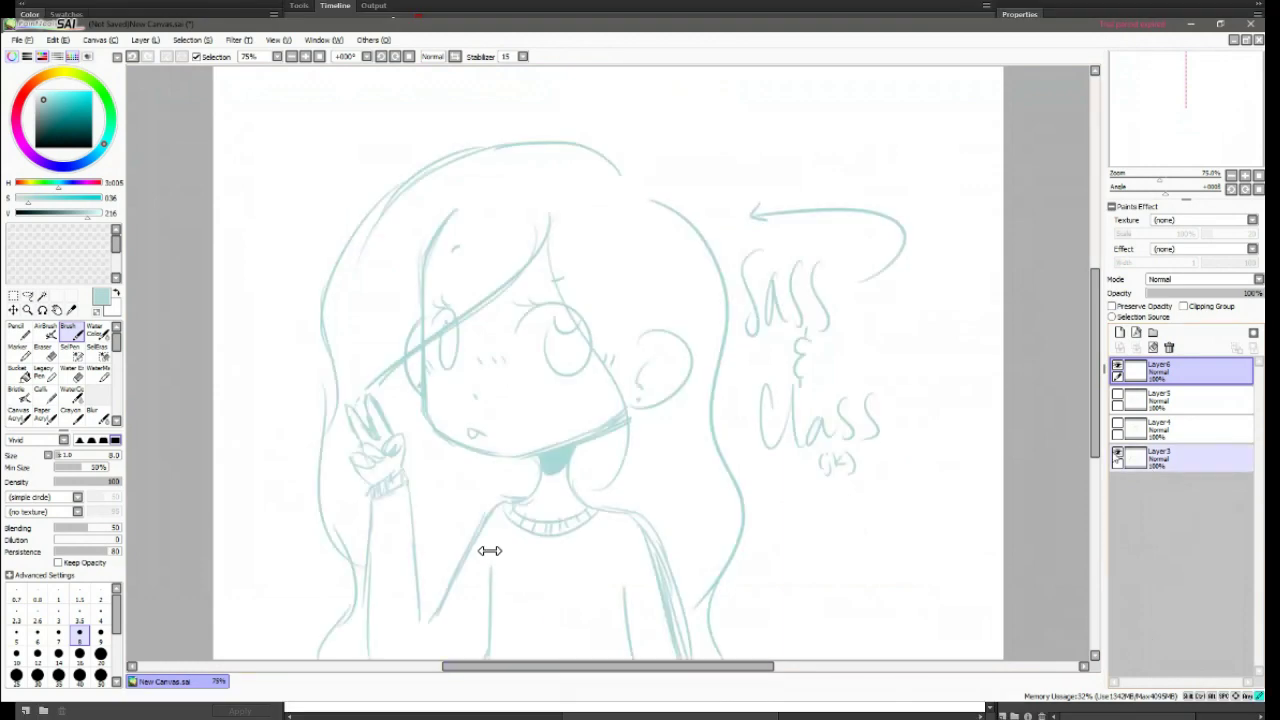
pyautogui.press('super+Down')
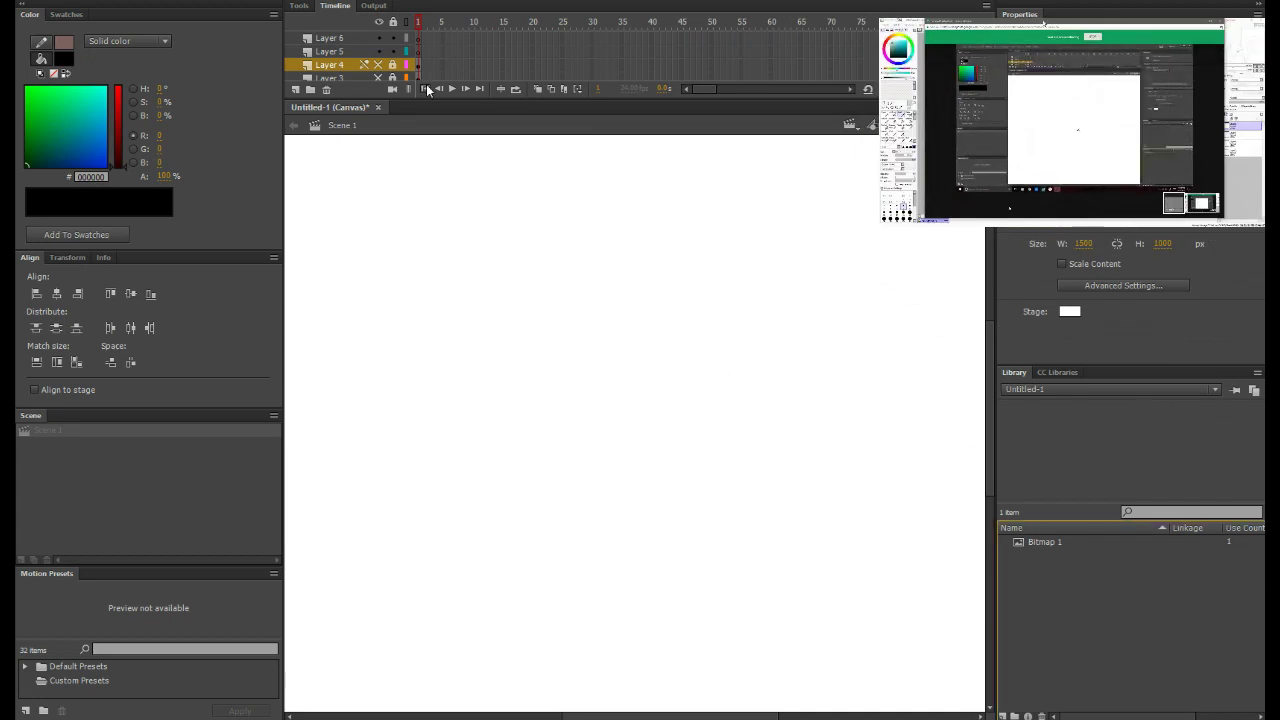
pyautogui.click(371, 52)
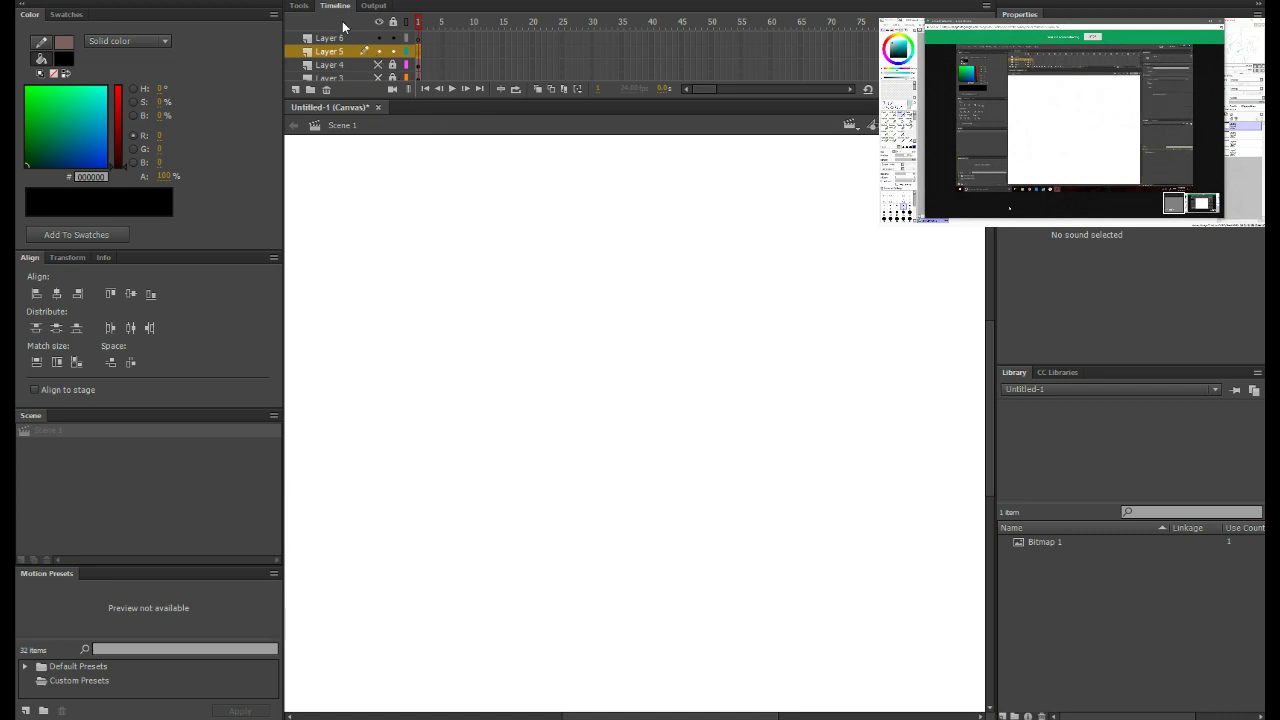
# Step: Set the brush size to 3
pyautogui.click(298, 5)
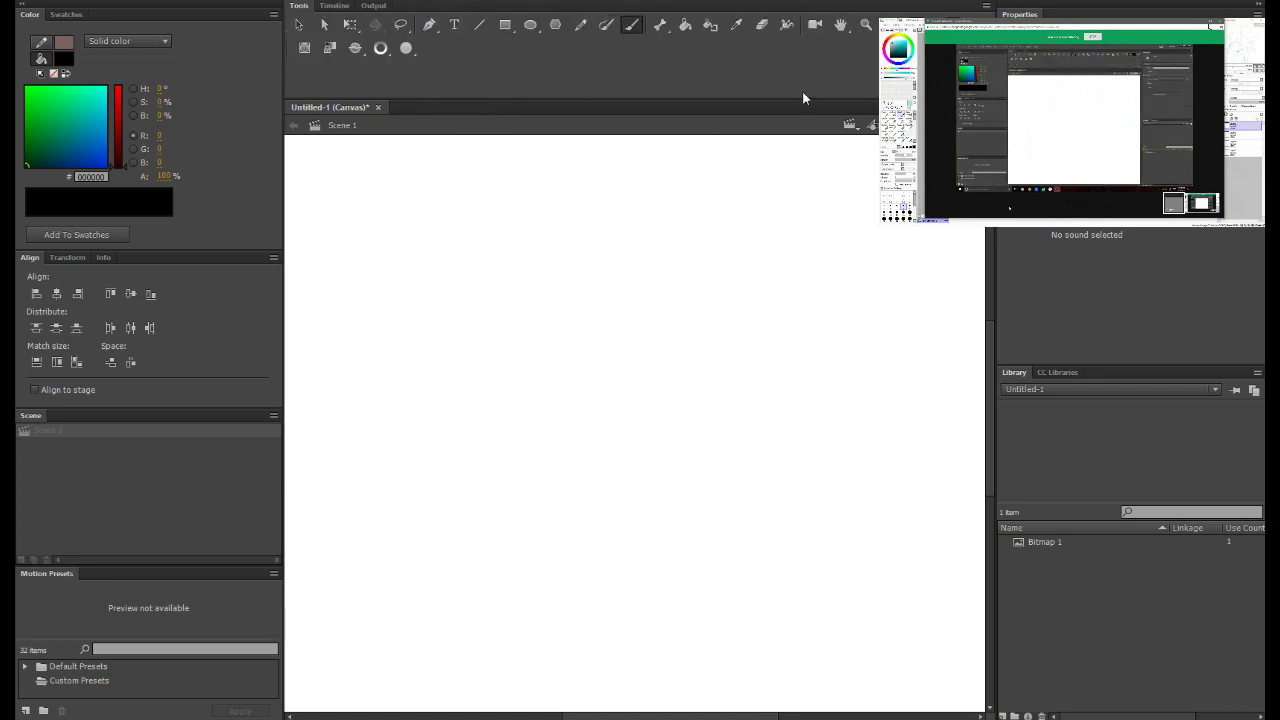
pyautogui.moveTo(540, 304)
pyautogui.mouseDown()
pyautogui.moveTo(512, 404)
pyautogui.moveTo(491, 290)
pyautogui.mouseUp()
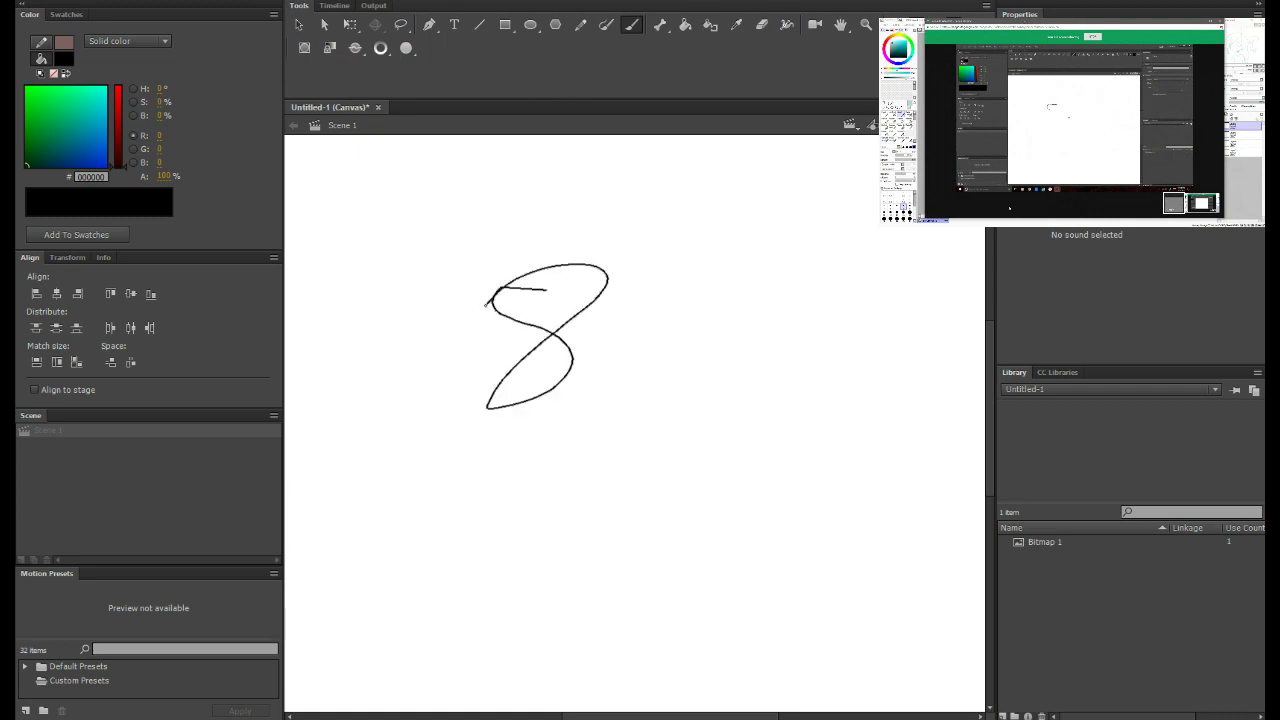
pyautogui.click(1214, 327)
pyautogui.write('3')
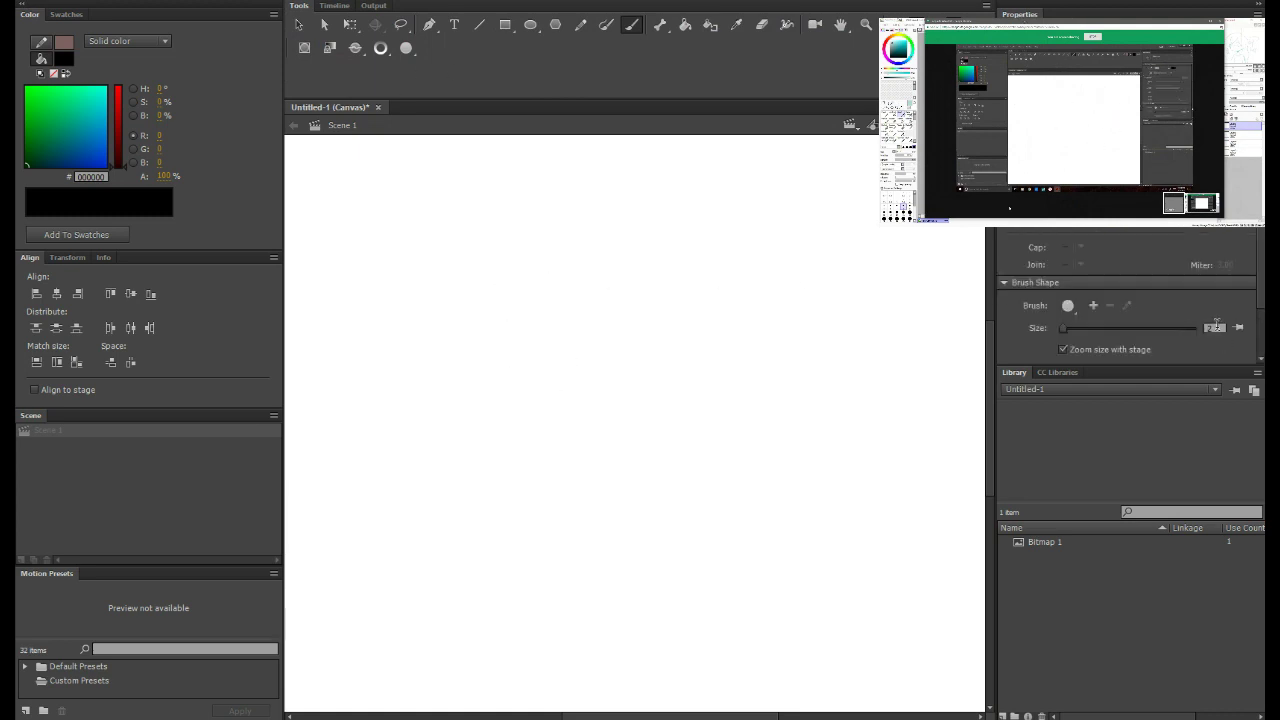
pyautogui.press('Return')
# Step: Sketch a small animal in the upper middle of the stage with a spiky back, pointed snout, flat belly and two feet
pyautogui.press('z')
pyautogui.keyDown('alt'); pyautogui.click(603, 403); pyautogui.keyUp('alt')
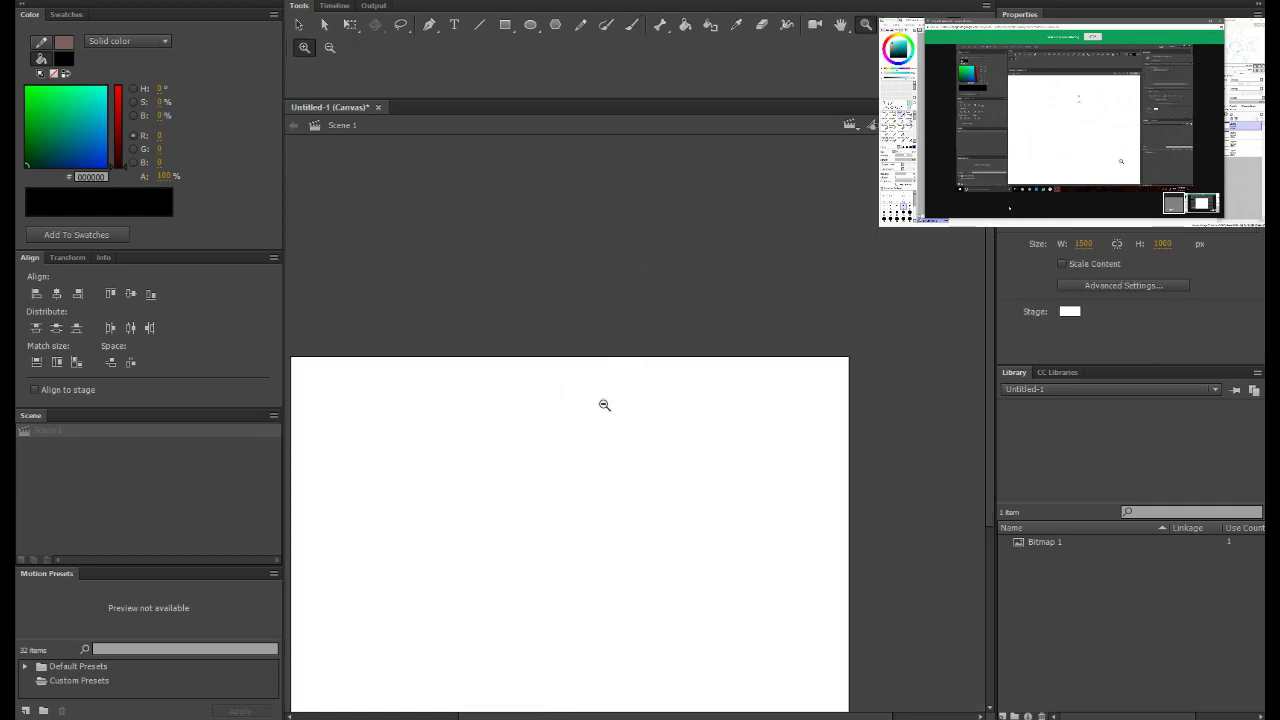
pyautogui.scroll(-3, 986, 265)
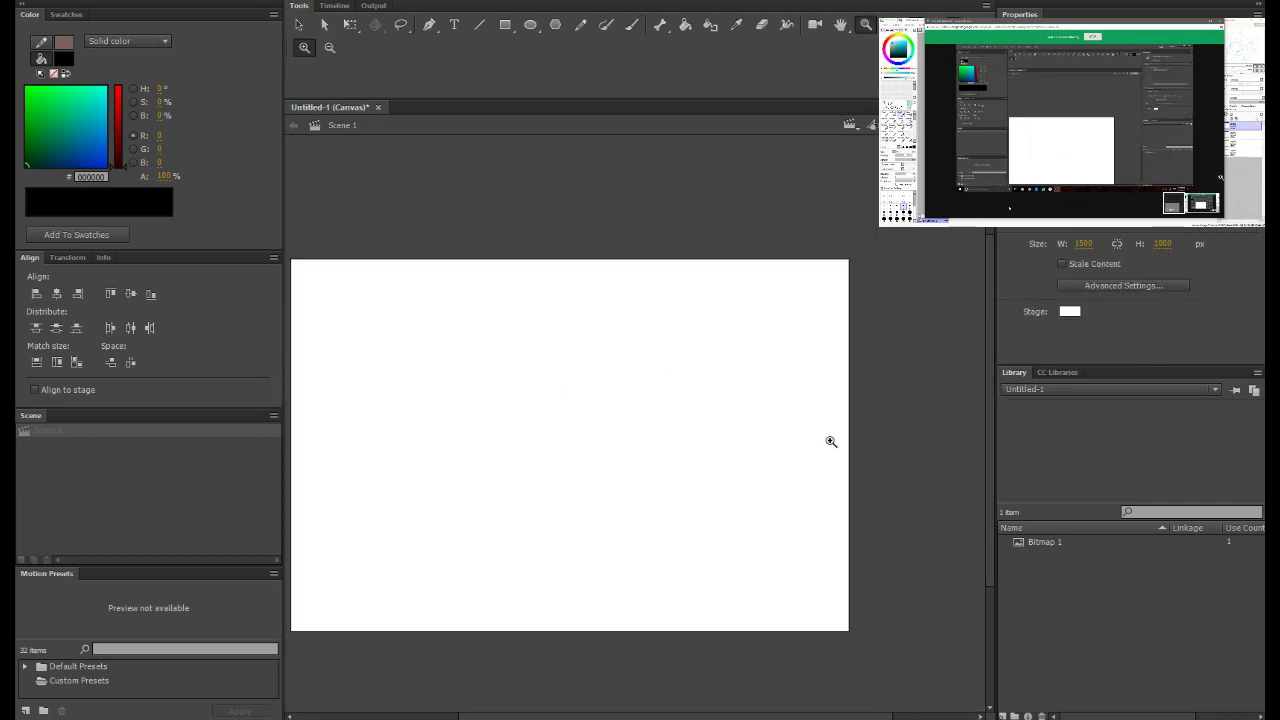
pyautogui.hscroll(-1, 590, 716)
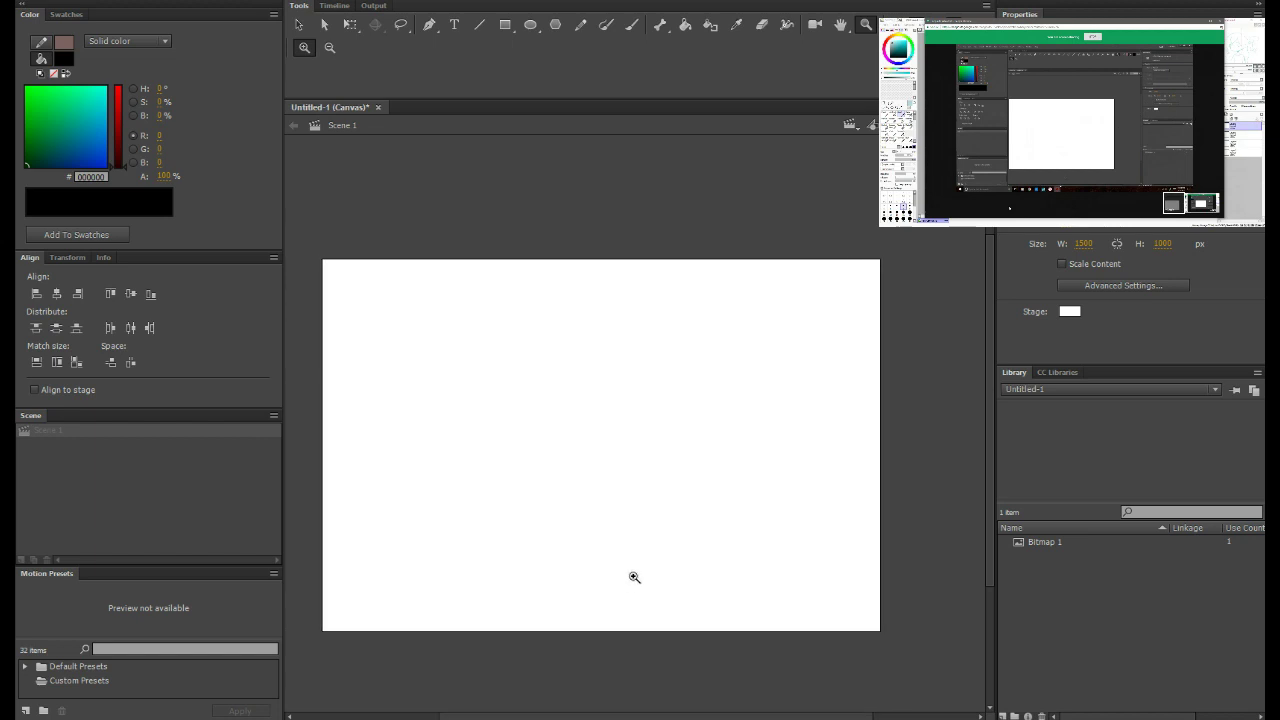
pyautogui.hscroll(-2, 608, 716)
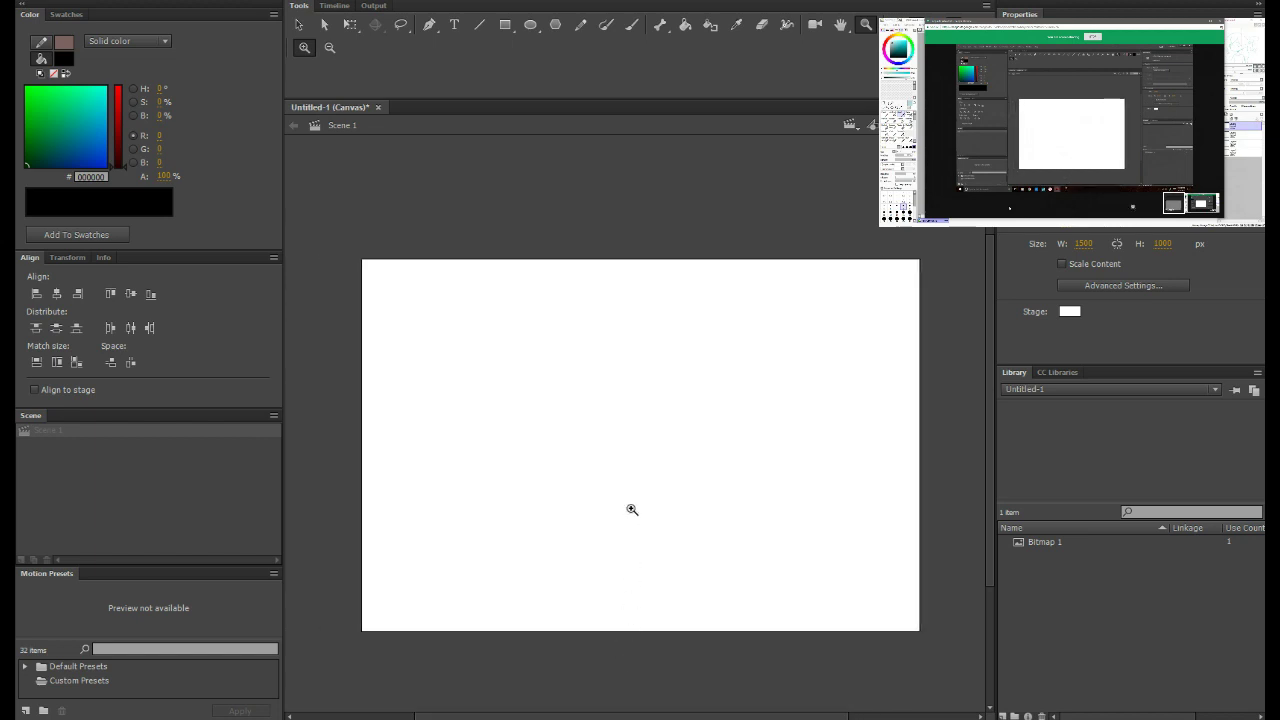
pyautogui.moveTo(342, 238); pyautogui.dragTo(945, 662)
pyautogui.press('b')
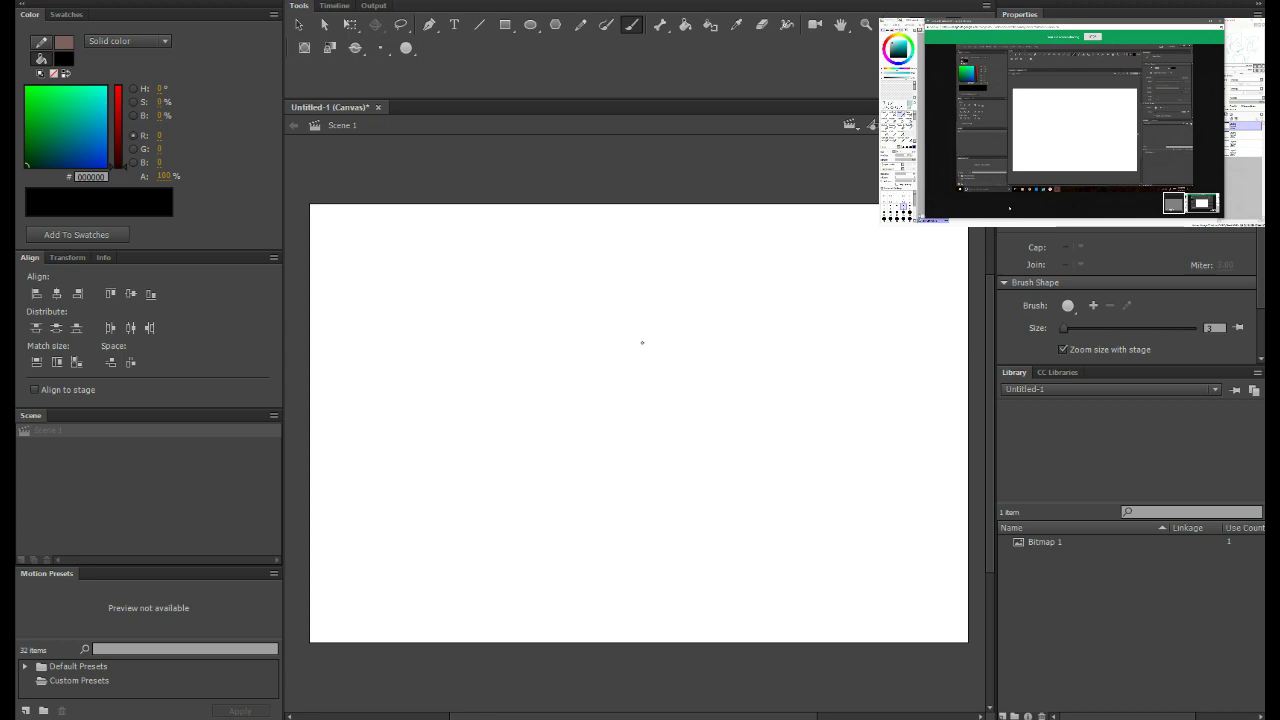
pyautogui.moveTo(548, 334)
pyautogui.mouseDown()
pyautogui.moveTo(575, 312)
pyautogui.moveTo(629, 333)
pyautogui.mouseUp()
pyautogui.moveTo(550, 333)
pyautogui.mouseDown()
pyautogui.moveTo(528, 341)
pyautogui.moveTo(520, 372)
pyautogui.mouseUp()
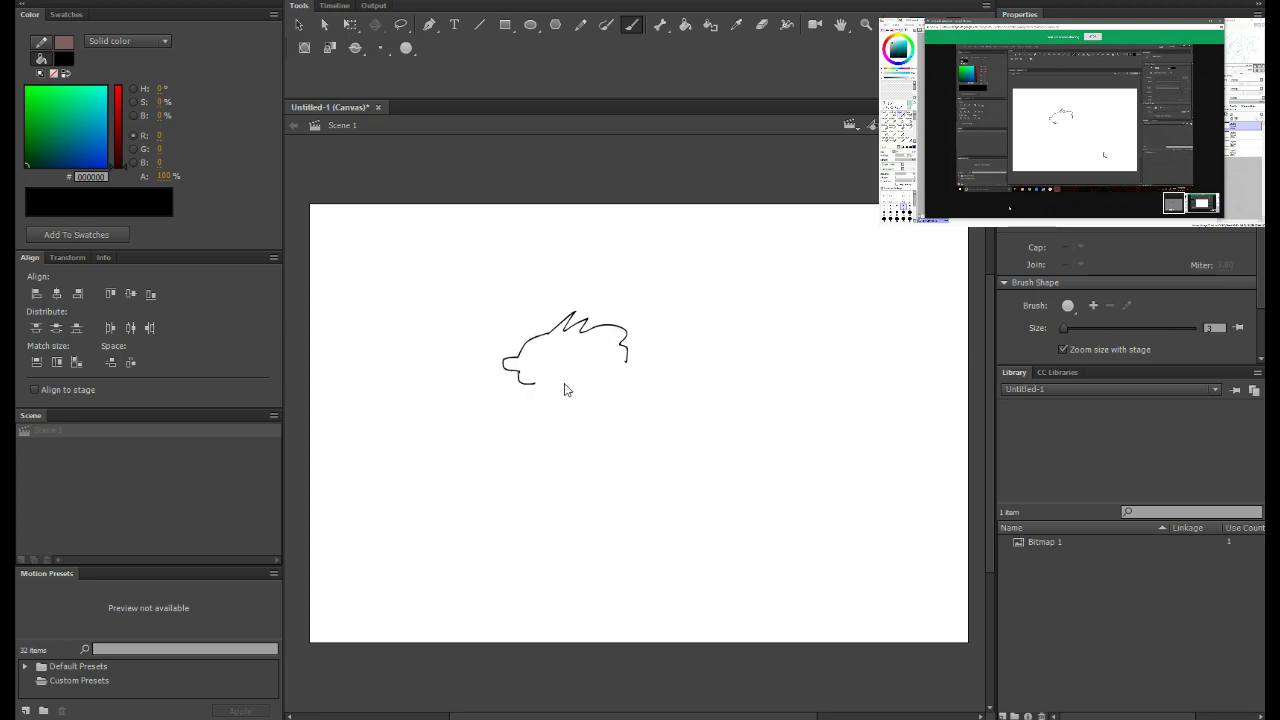
pyautogui.moveTo(540, 368); pyautogui.dragTo(559, 370)
pyautogui.moveTo(550, 370); pyautogui.dragTo(626, 366)
pyautogui.moveTo(536, 344); pyautogui.dragTo(566, 378)
pyautogui.moveTo(628, 282)
pyautogui.mouseDown()
pyautogui.moveTo(510, 340)
pyautogui.moveTo(630, 285)
pyautogui.mouseUp()
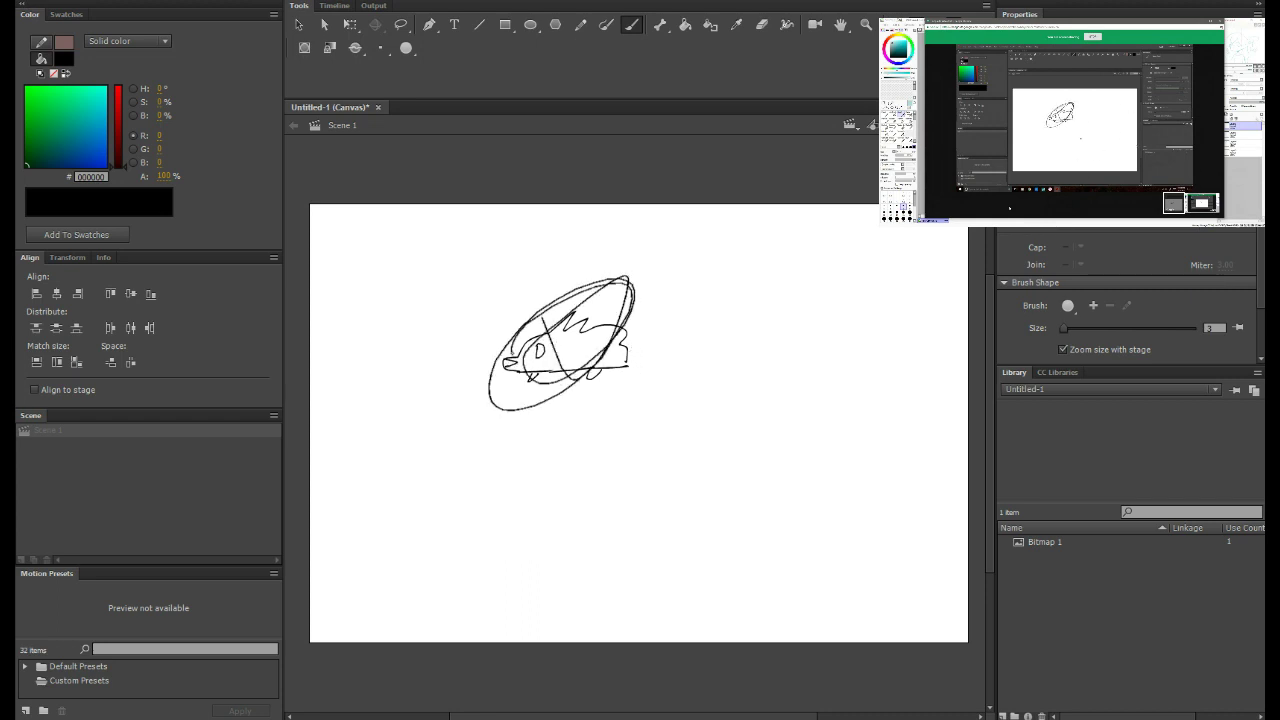
pyautogui.hotkey('ctrl', 'z')
pyautogui.hotkey('ctrl', 'z')
pyautogui.hotkey('ctrl', 'z')
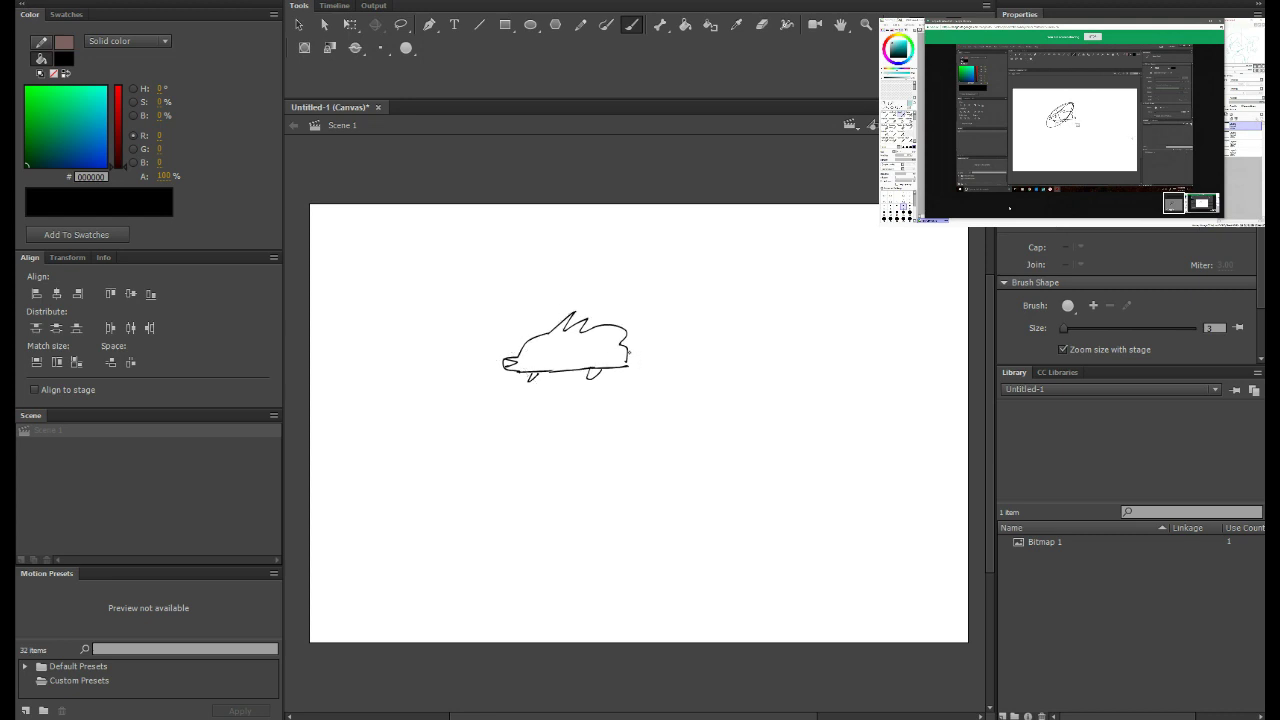
pyautogui.moveTo(627, 352)
pyautogui.mouseDown()
pyautogui.moveTo(660, 339)
pyautogui.moveTo(620, 372)
pyautogui.mouseUp()
pyautogui.hotkey('ctrl', 'z')
pyautogui.moveTo(537, 300); pyautogui.dragTo(614, 272)
pyautogui.hotkey('ctrl', 'z')
# Step: Draw a check mark across the spiky animal, and hide and lock Layer 5
pyautogui.moveTo(552, 360)
pyautogui.mouseDown()
pyautogui.moveTo(582, 385)
pyautogui.moveTo(622, 290)
pyautogui.mouseUp()
pyautogui.click(336, 6)
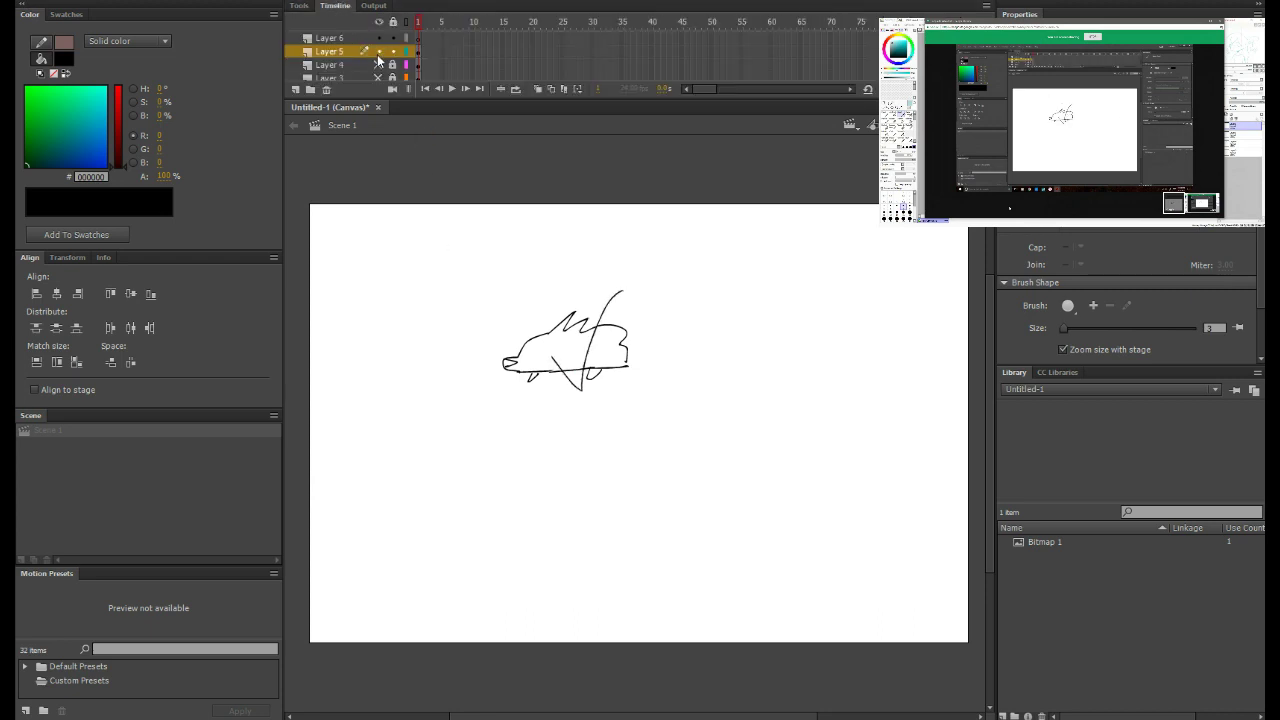
pyautogui.click(378, 51)
pyautogui.click(392, 51)
# Step: Show and unlock Layer 4 and draw a large check mark across the animal and jar sketch
pyautogui.click(330, 64)
pyautogui.click(378, 64)
pyautogui.click(392, 64)
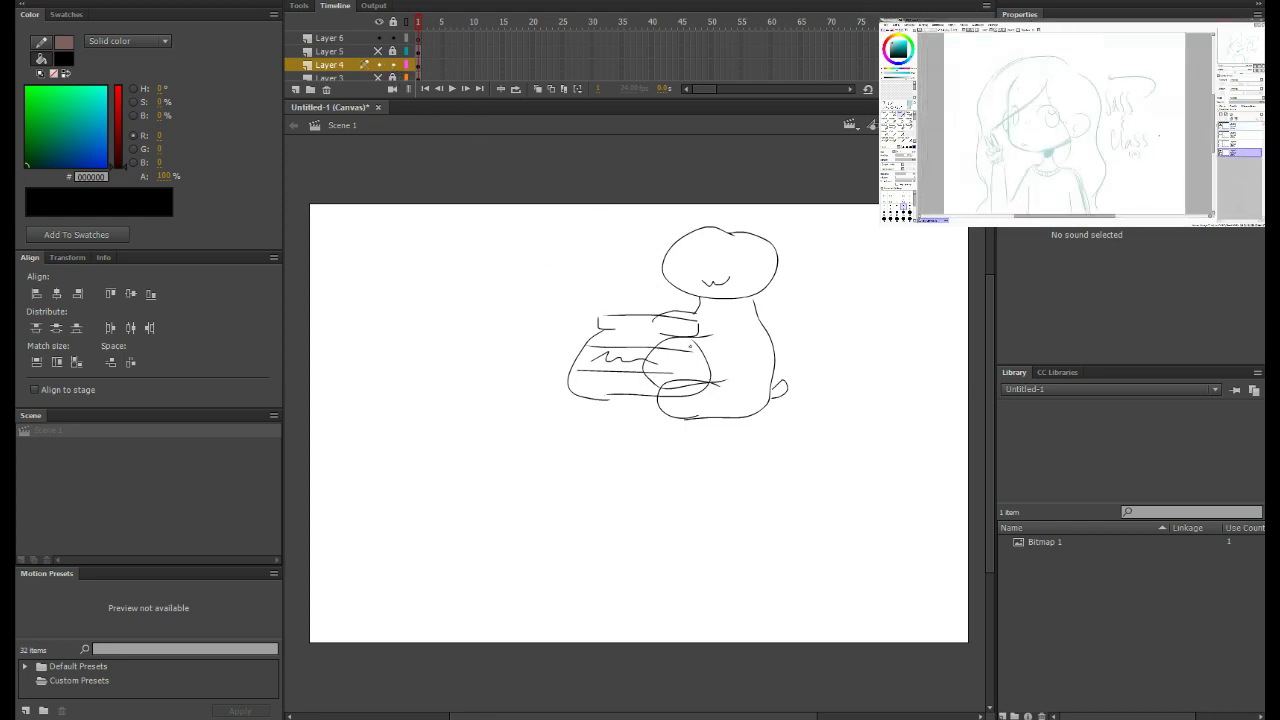
pyautogui.press('b')
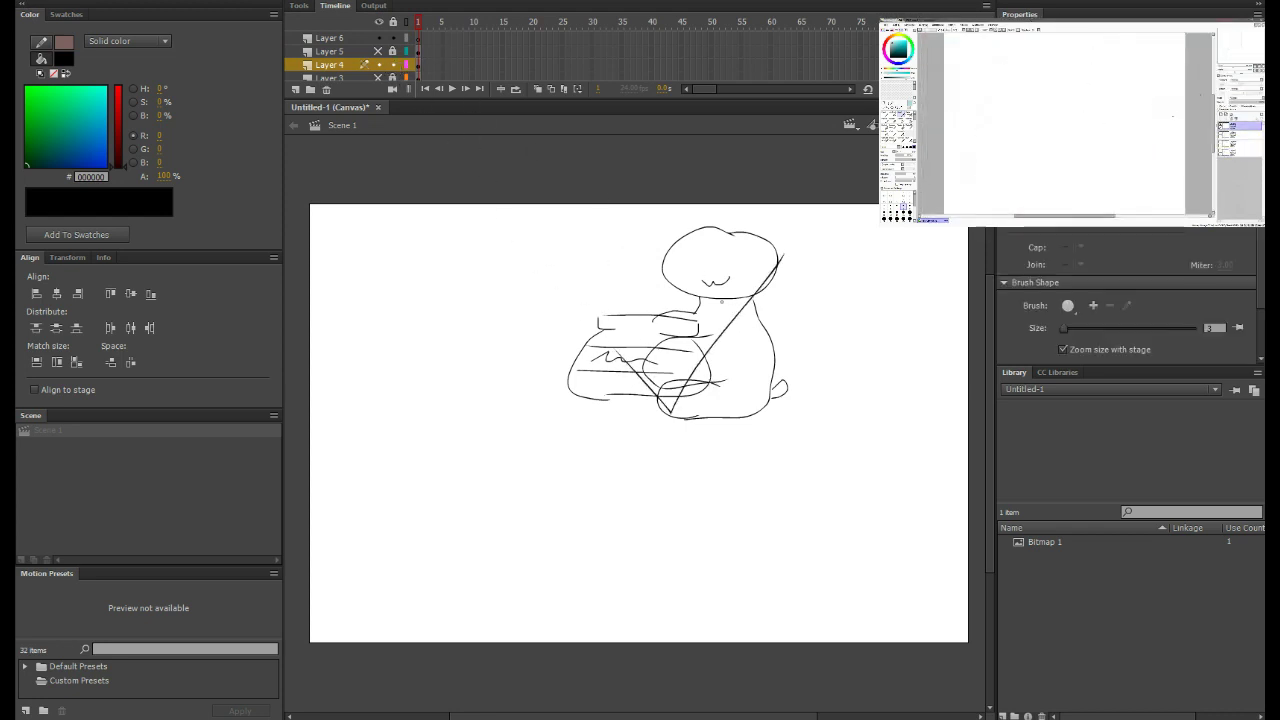
# Step: Hide and lock Layer 4 and make Layer 6 the active layer
pyautogui.click(378, 64)
pyautogui.click(393, 64)
pyautogui.click(345, 40)
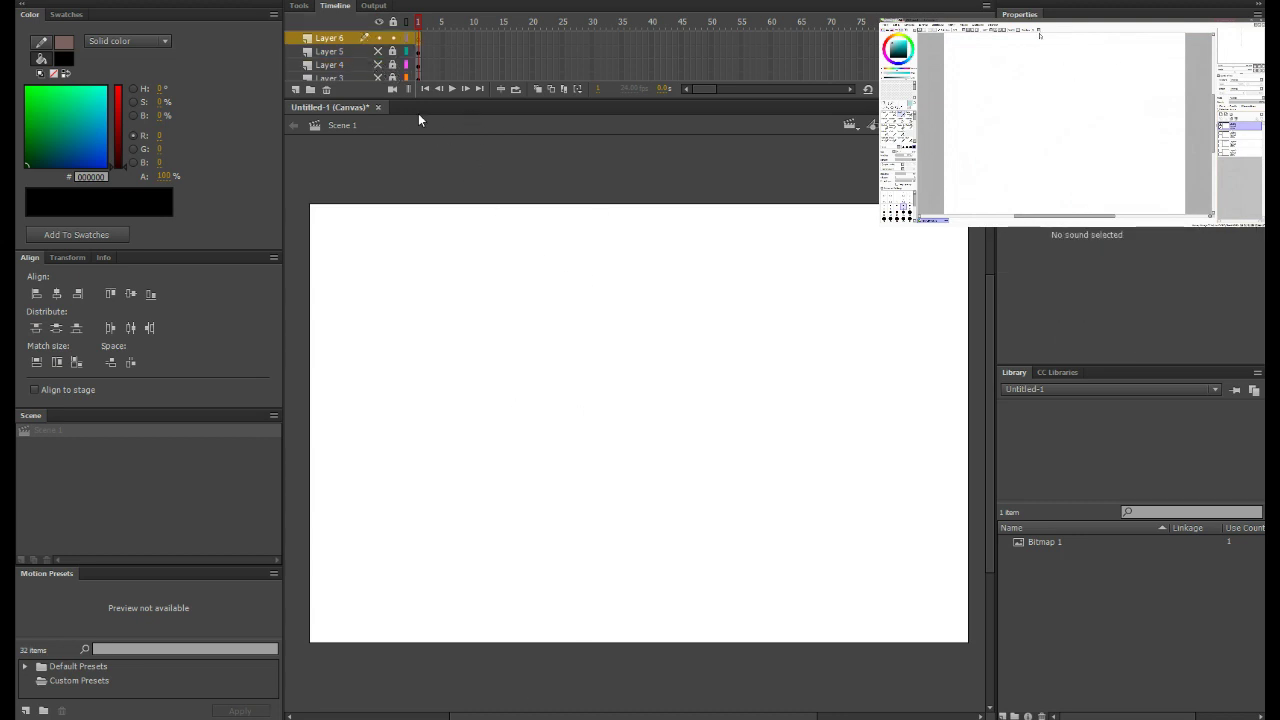
# Step: Add three new layers above Layer 6 and make Layer 6 the active layer again
pyautogui.click(297, 89)
pyautogui.click(297, 89)
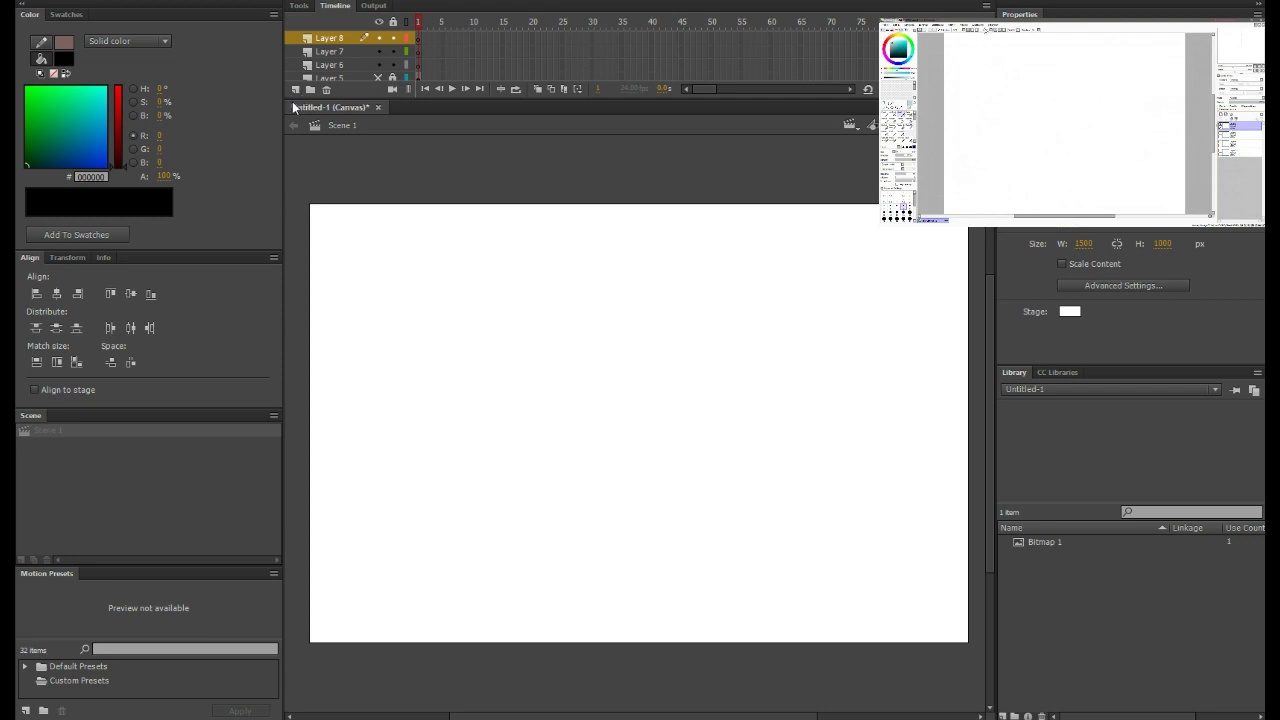
pyautogui.click(297, 89)
pyautogui.click(328, 78)
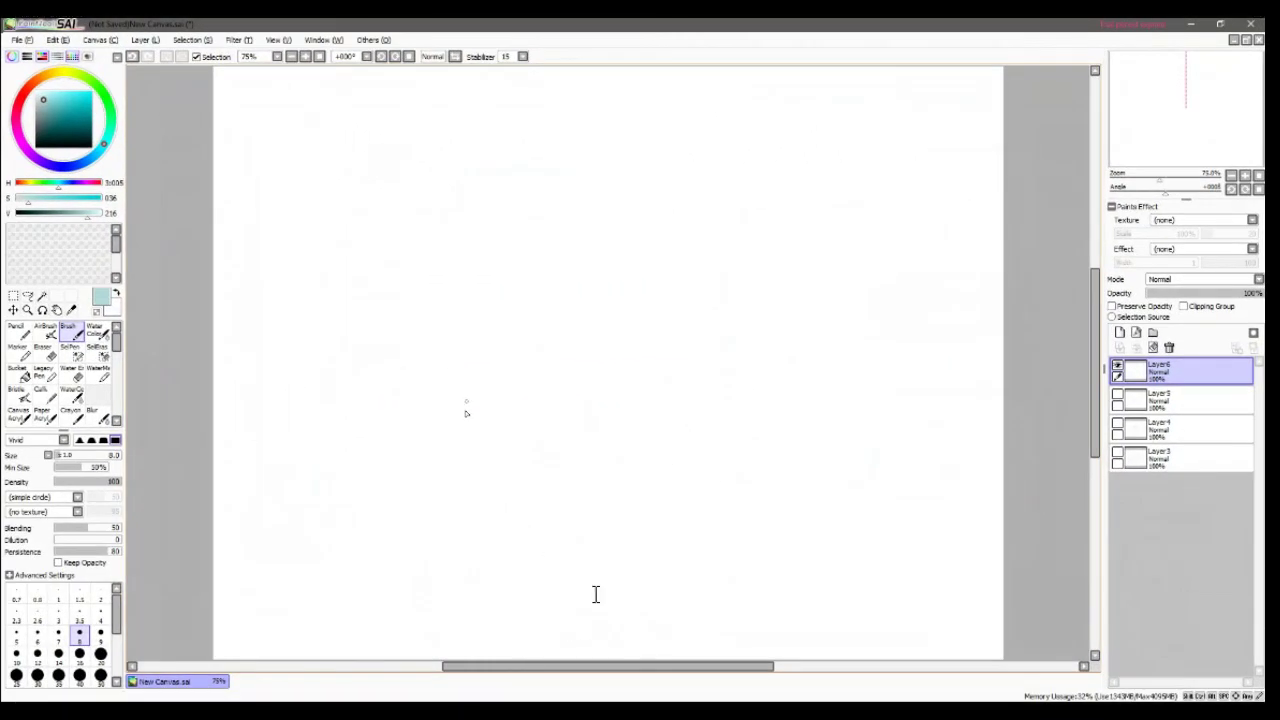
# Step: Switch to PaintTool SAI and sketch a knit hat's wide curved brim in the middle of the canvas, with vertical ribbing lines
pyautogui.moveTo(472, 371)
pyautogui.mouseDown()
pyautogui.moveTo(469, 340)
pyautogui.moveTo(575, 333)
pyautogui.moveTo(643, 343)
pyautogui.moveTo(645, 385)
pyautogui.mouseUp()
pyautogui.moveTo(474, 388)
pyautogui.mouseDown()
pyautogui.moveTo(556, 402)
pyautogui.moveTo(640, 391)
pyautogui.mouseUp()
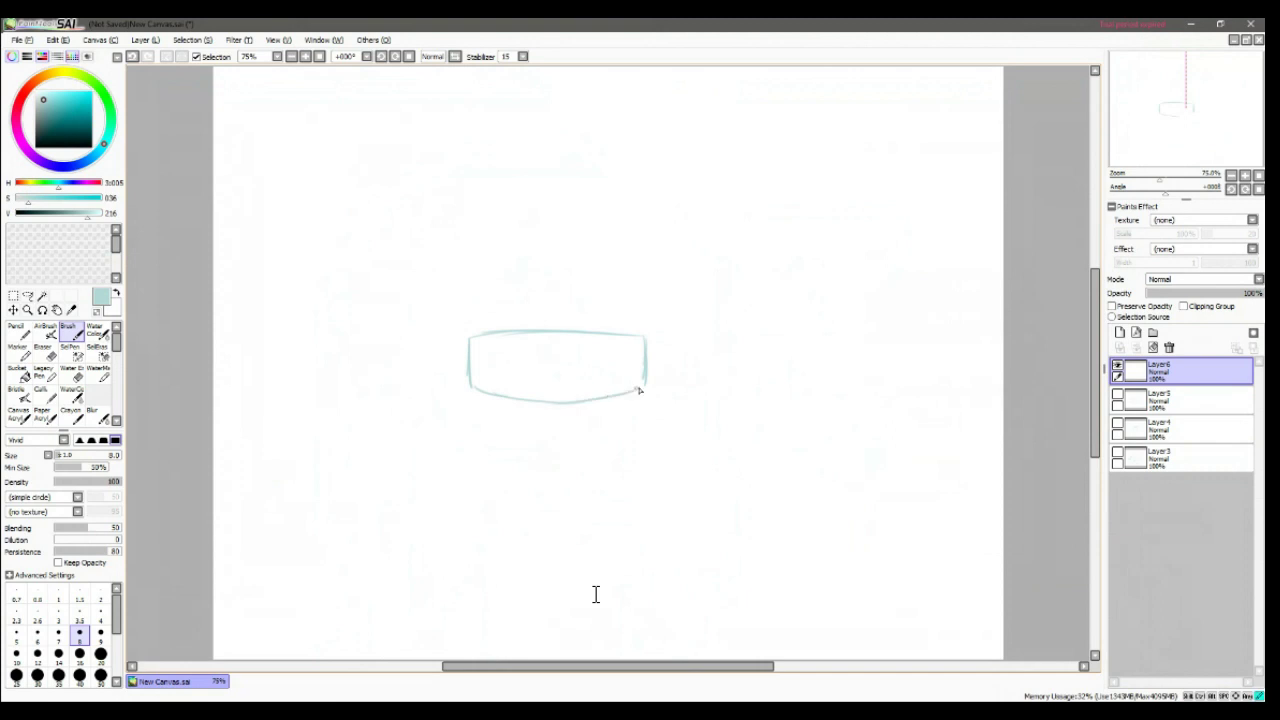
pyautogui.moveTo(625, 338); pyautogui.dragTo(623, 383)
pyautogui.moveTo(593, 341)
pyautogui.mouseDown()
pyautogui.moveTo(596, 370)
pyautogui.moveTo(575, 392)
pyautogui.mouseUp()
pyautogui.moveTo(562, 340); pyautogui.dragTo(563, 395)
pyautogui.moveTo(533, 340)
pyautogui.mouseDown()
pyautogui.moveTo(532, 388)
pyautogui.moveTo(484, 374)
pyautogui.mouseUp()
# Step: Complete the hat with a tapering crown, a cloud-shaped pompom and two horizontal stripes, and add a new layer above it
pyautogui.moveTo(478, 273)
pyautogui.mouseDown()
pyautogui.moveTo(471, 318)
pyautogui.moveTo(517, 200)
pyautogui.mouseUp()
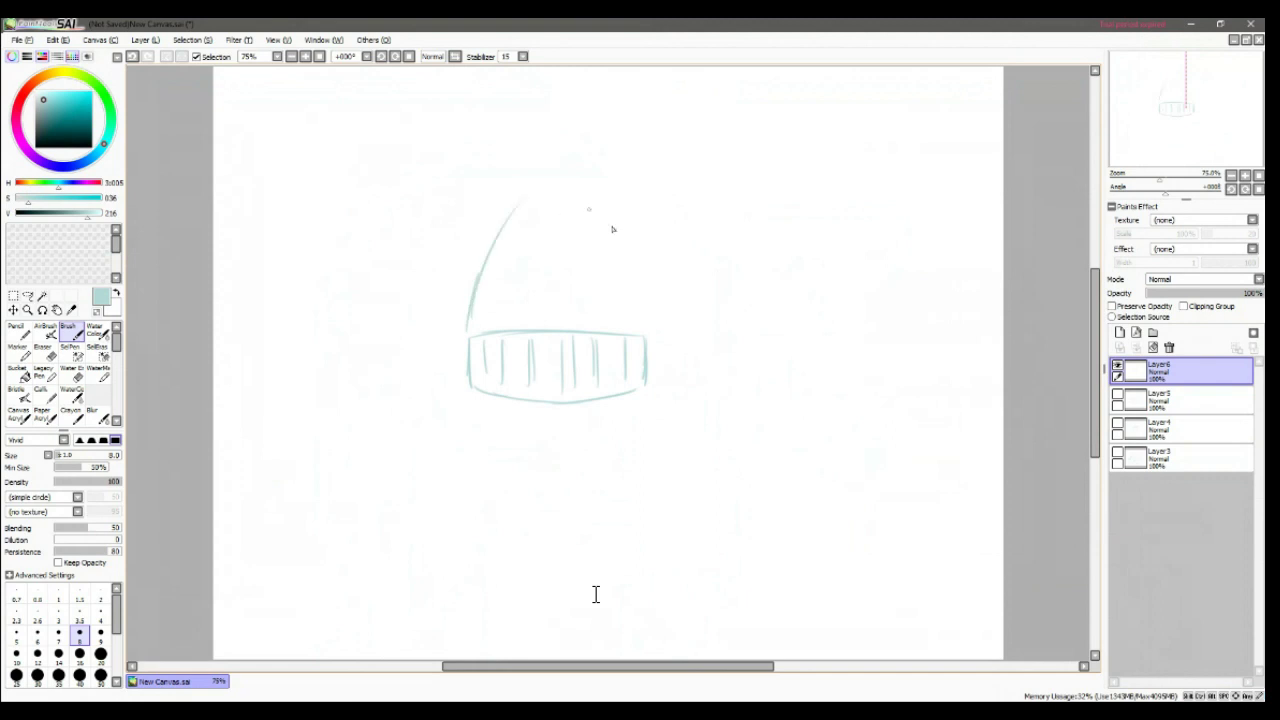
pyautogui.moveTo(642, 328)
pyautogui.mouseDown()
pyautogui.moveTo(561, 209)
pyautogui.moveTo(482, 189)
pyautogui.moveTo(489, 148)
pyautogui.moveTo(484, 163)
pyautogui.moveTo(530, 152)
pyautogui.mouseUp()
pyautogui.moveTo(534, 158)
pyautogui.mouseDown()
pyautogui.moveTo(537, 143)
pyautogui.moveTo(590, 175)
pyautogui.moveTo(551, 207)
pyautogui.moveTo(517, 202)
pyautogui.mouseUp()
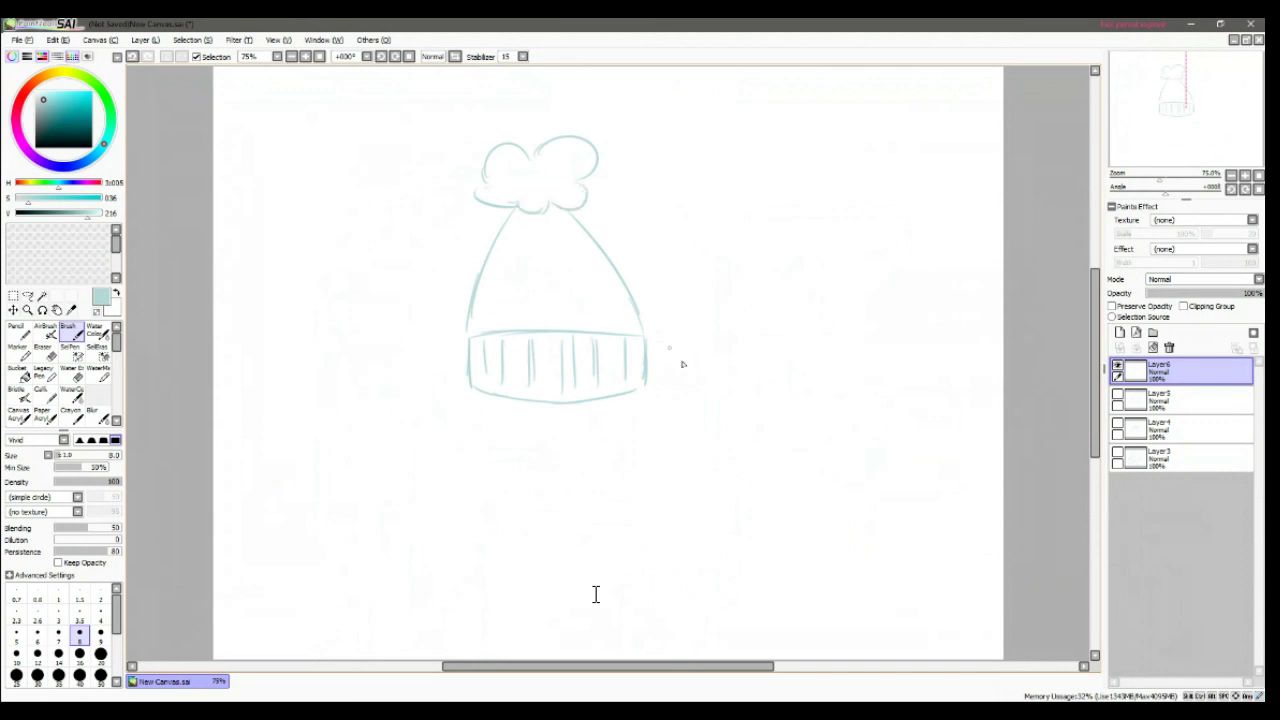
pyautogui.moveTo(475, 320); pyautogui.dragTo(622, 312)
pyautogui.moveTo(478, 288); pyautogui.dragTo(622, 278)
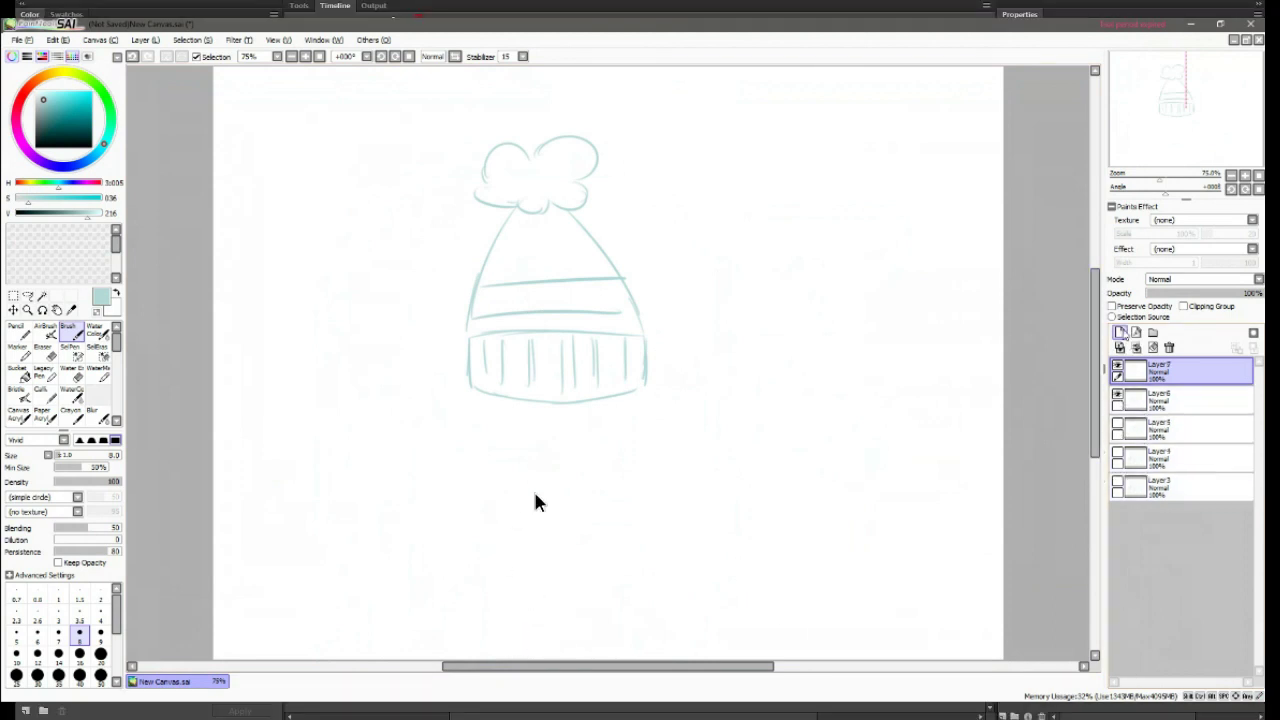
pyautogui.click(1120, 332)
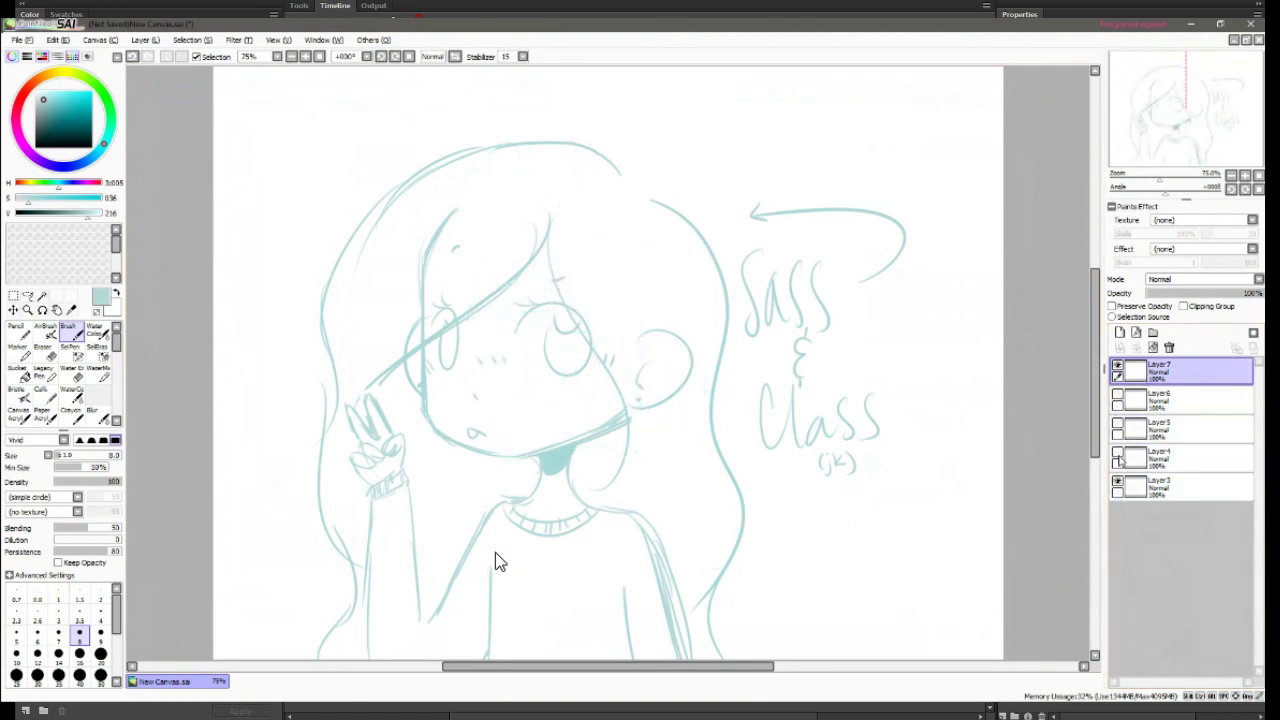
# Step: Switch to Adobe Animate and brush in a giraffe's rounded head, long neck, back, belly and two legs on Layer 6
pyautogui.click(348, 676)
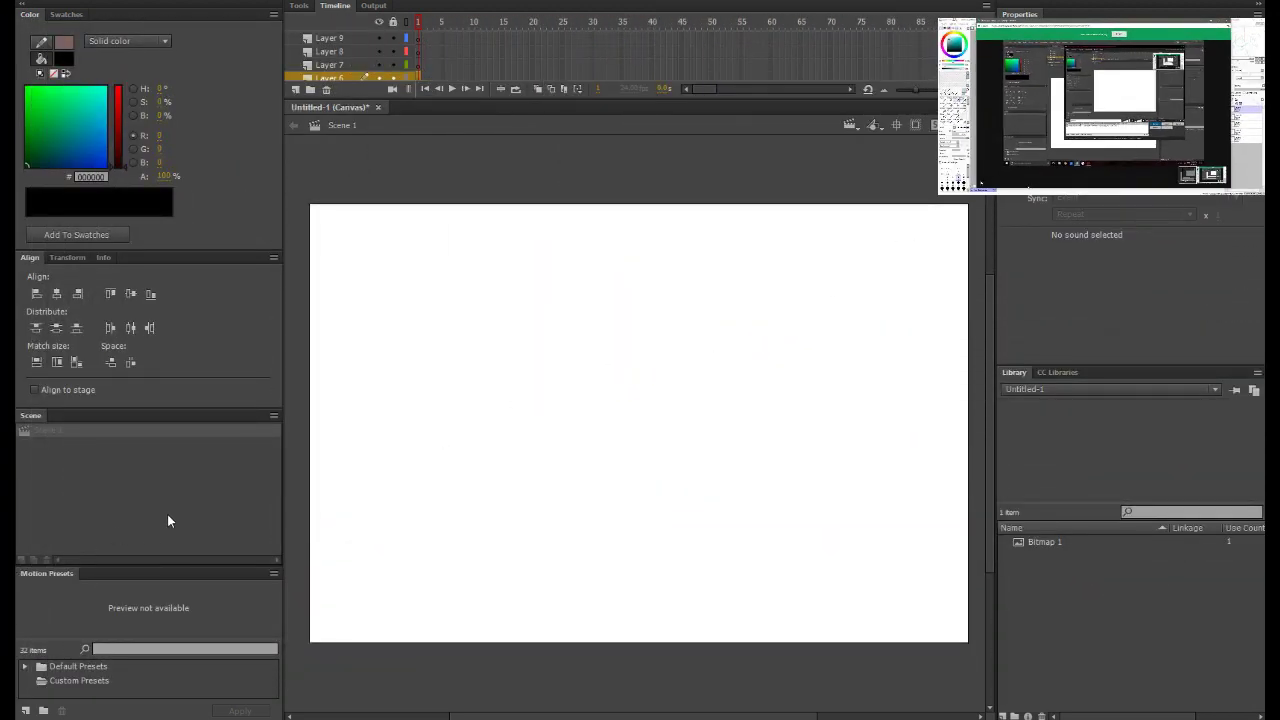
pyautogui.press('y')
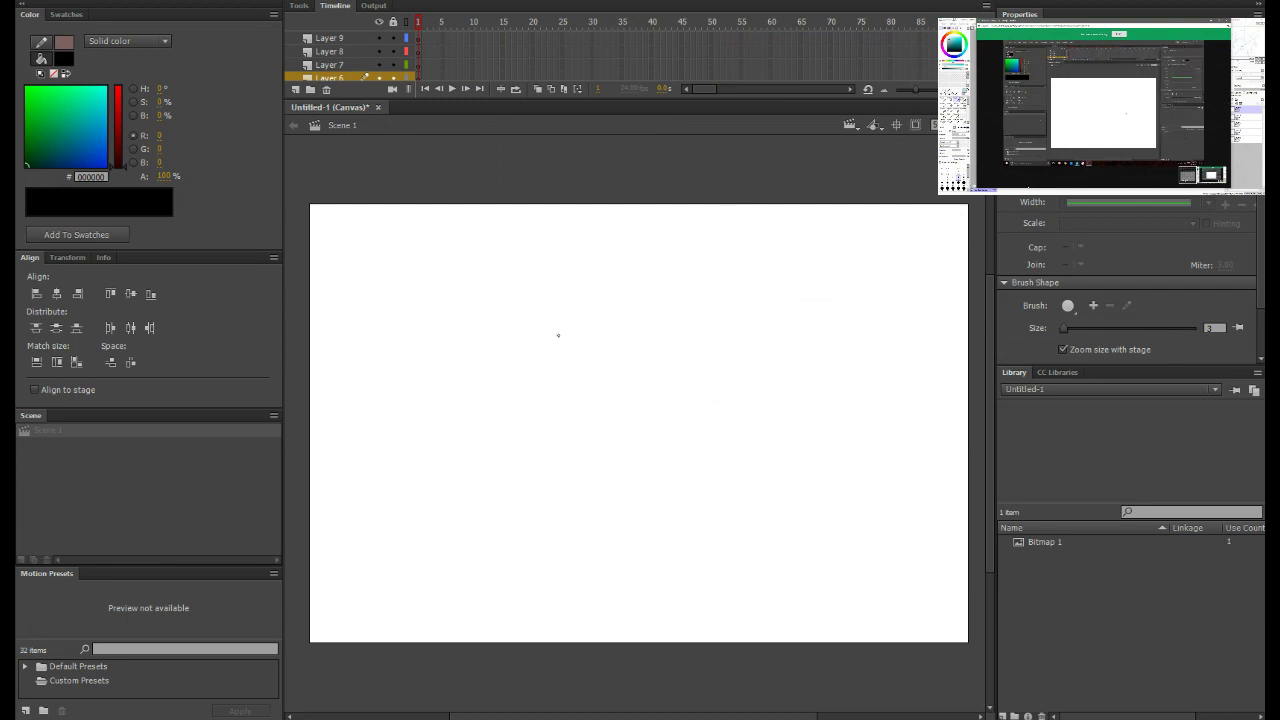
pyautogui.moveTo(527, 422)
pyautogui.mouseDown()
pyautogui.moveTo(528, 344)
pyautogui.moveTo(500, 258)
pyautogui.moveTo(414, 326)
pyautogui.moveTo(479, 326)
pyautogui.moveTo(477, 458)
pyautogui.mouseUp()
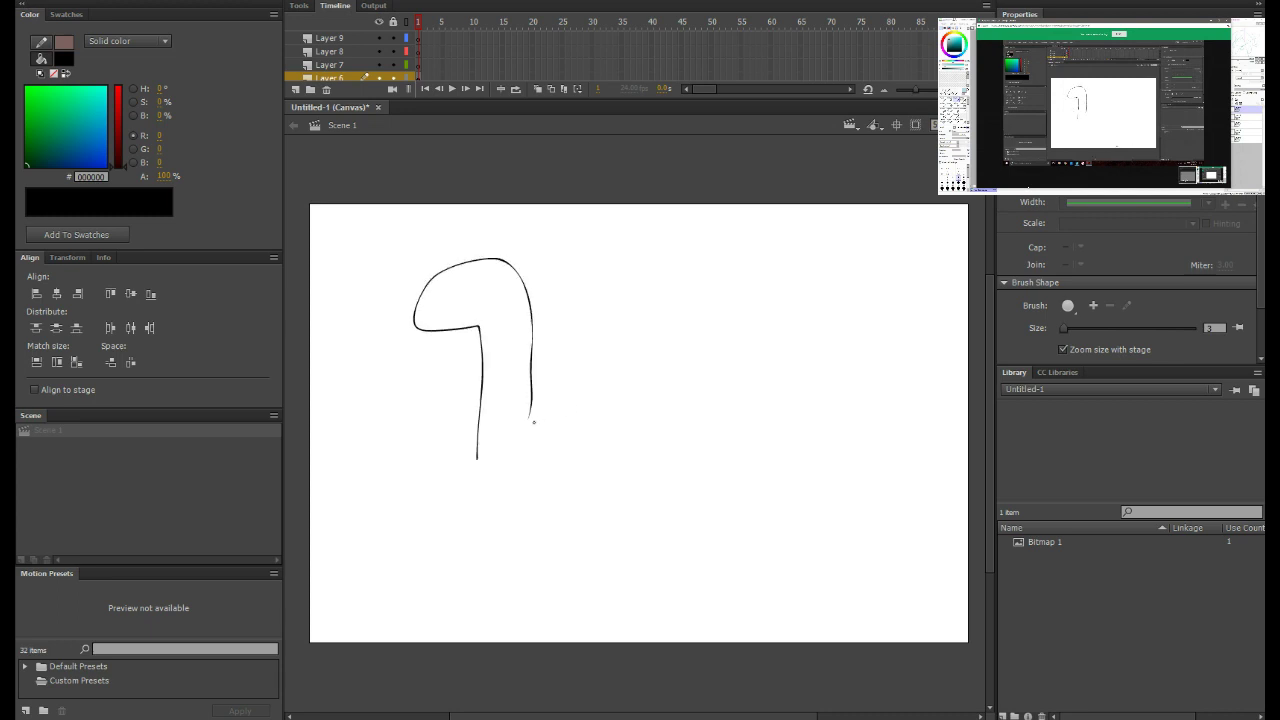
pyautogui.moveTo(528, 413); pyautogui.dragTo(674, 423)
pyautogui.moveTo(477, 452)
pyautogui.mouseDown()
pyautogui.moveTo(471, 588)
pyautogui.moveTo(515, 589)
pyautogui.moveTo(523, 494)
pyautogui.moveTo(641, 500)
pyautogui.moveTo(645, 565)
pyautogui.moveTo(686, 571)
pyautogui.moveTo(679, 490)
pyautogui.mouseUp()
# Step: Complete the giraffe with a rounded rump, tufted tail, two horns and a face with eye, nostril and muzzle lines
pyautogui.scroll(5, 680, 457)
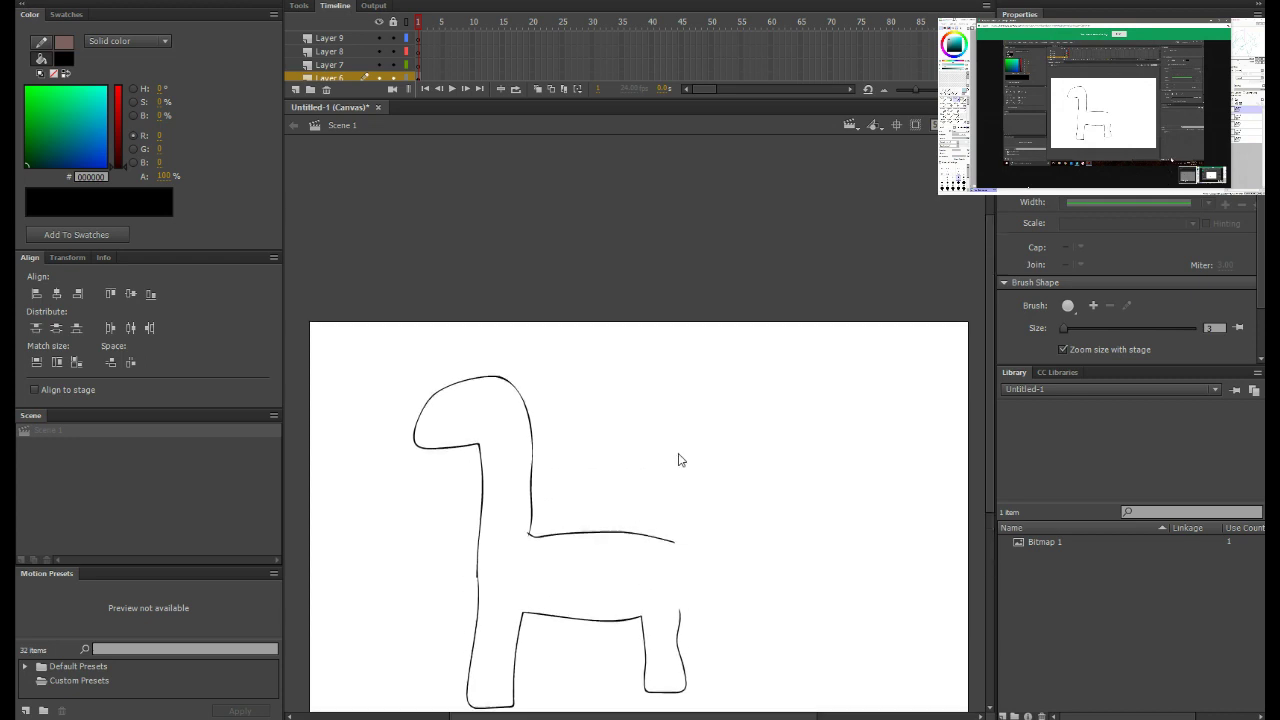
pyautogui.moveTo(990, 240); pyautogui.dragTo(988, 350)
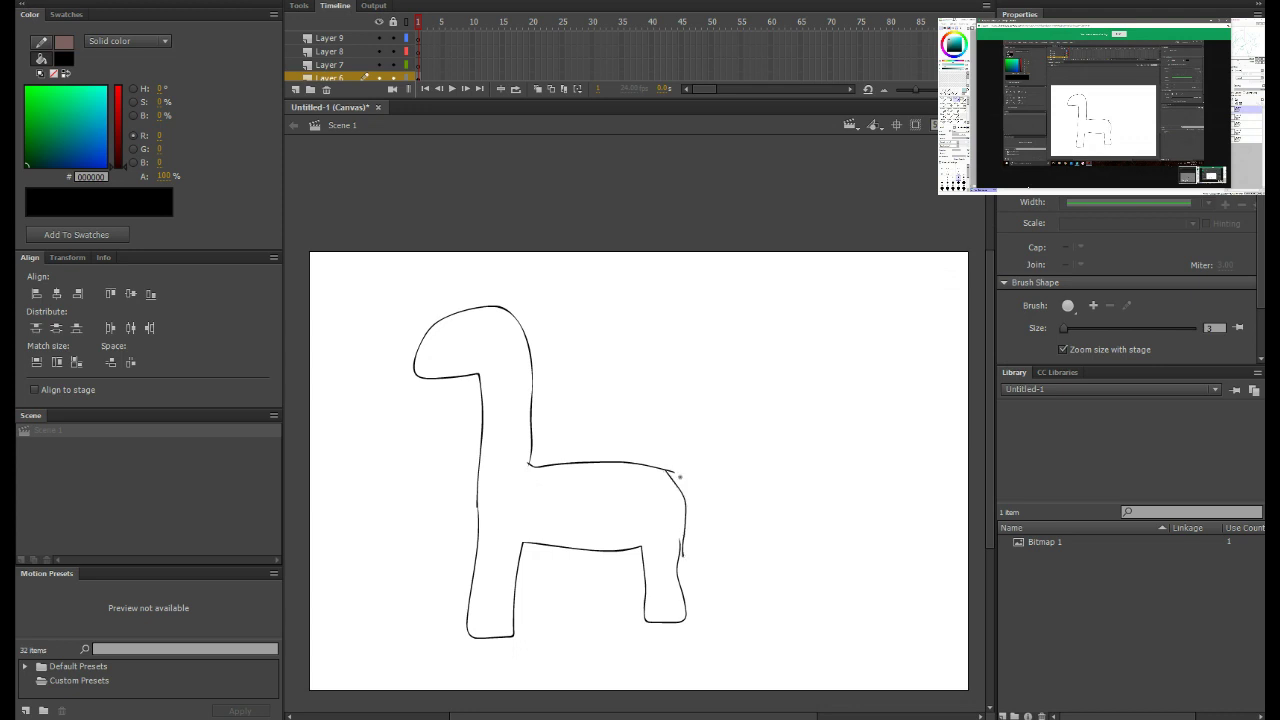
pyautogui.moveTo(670, 469)
pyautogui.mouseDown()
pyautogui.moveTo(726, 463)
pyautogui.moveTo(737, 498)
pyautogui.mouseUp()
pyautogui.moveTo(478, 302); pyautogui.dragTo(481, 288)
pyautogui.moveTo(516, 382)
pyautogui.mouseDown()
pyautogui.moveTo(535, 396)
pyautogui.moveTo(523, 434)
pyautogui.mouseUp()
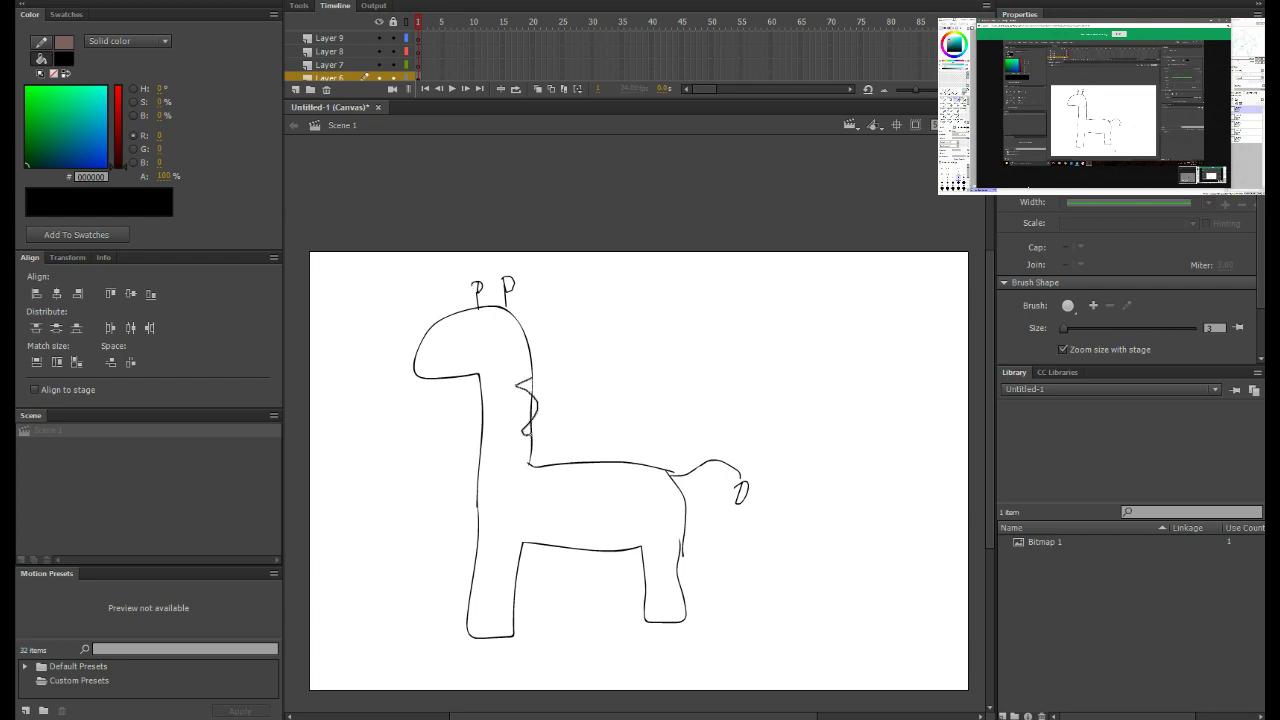
pyautogui.hotkey('ctrl', 'z')
pyautogui.moveTo(445, 333)
pyautogui.mouseDown()
pyautogui.moveTo(455, 375)
pyautogui.moveTo(434, 359)
pyautogui.moveTo(473, 344)
pyautogui.mouseUp()
pyautogui.hotkey('ctrl', 'z')
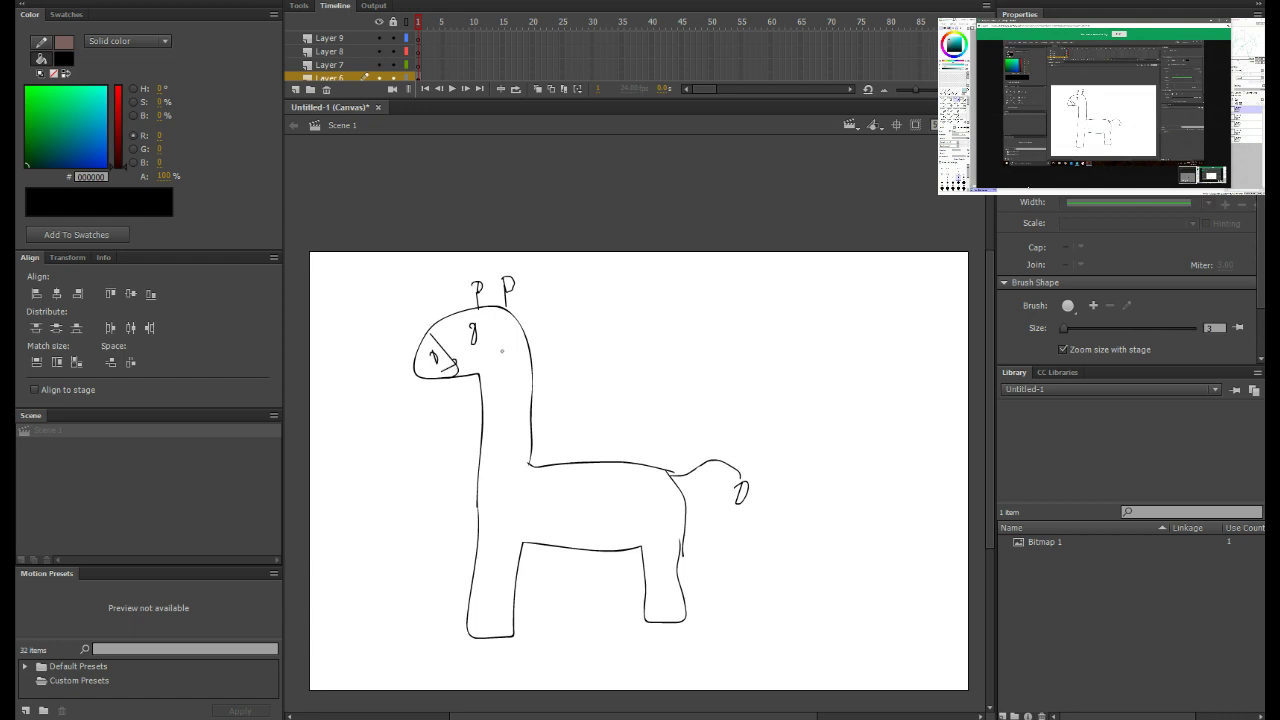
# Step: Draw a large check mark across the giraffe, hide and lock Layer 6, and make Layer 7 active
pyautogui.moveTo(482, 509); pyautogui.dragTo(655, 287)
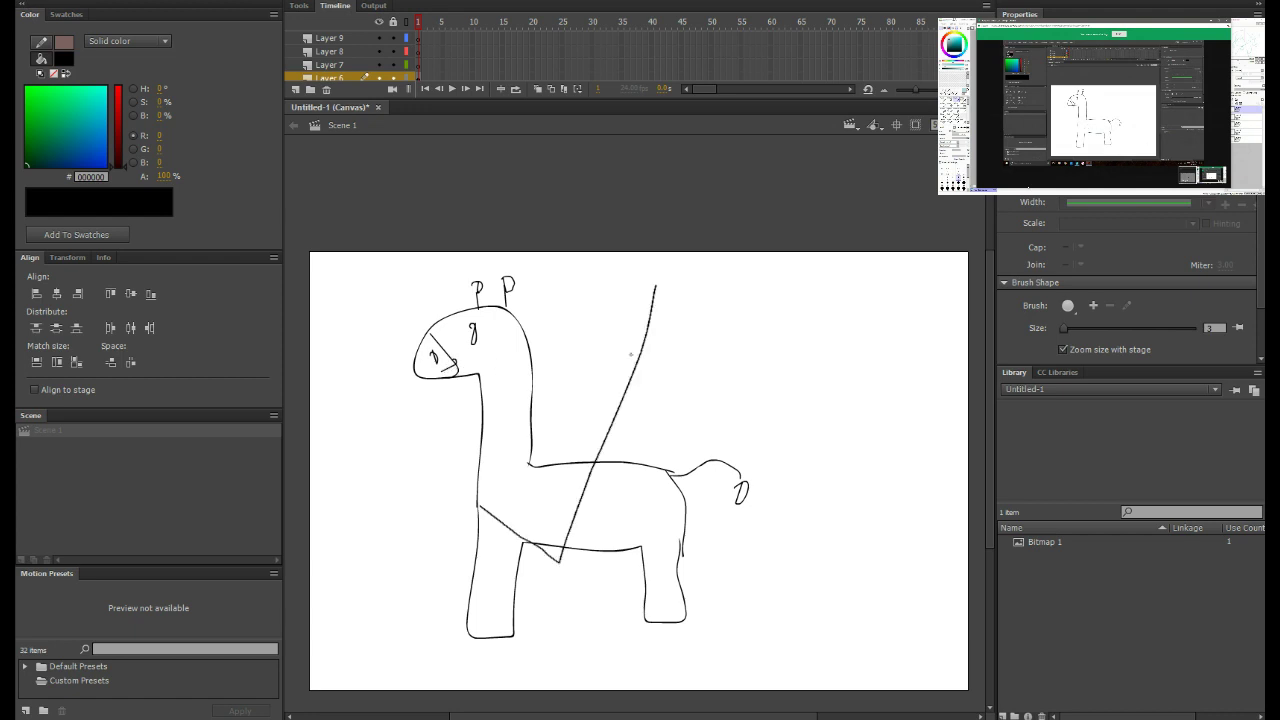
pyautogui.click(379, 77)
pyautogui.click(357, 67)
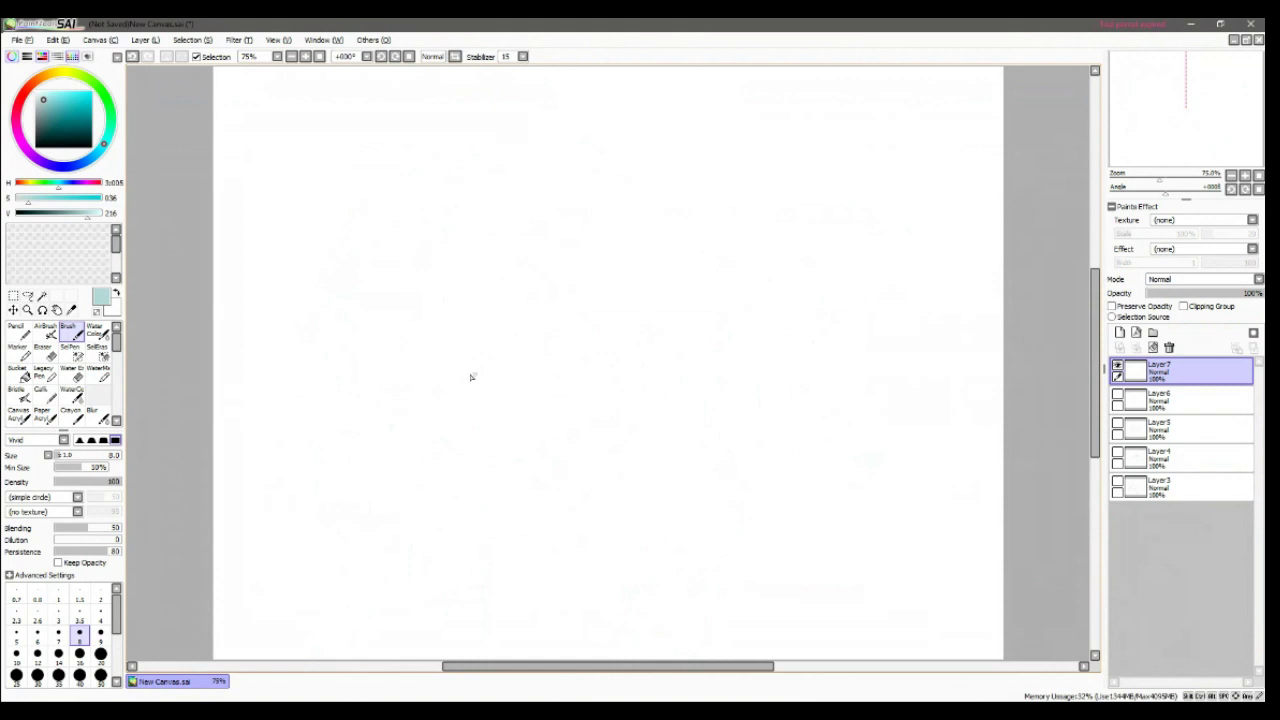
pyautogui.moveTo(467, 386)
pyautogui.mouseDown()
pyautogui.moveTo(469, 287)
pyautogui.moveTo(530, 279)
pyautogui.moveTo(554, 260)
pyautogui.moveTo(586, 271)
pyautogui.moveTo(543, 269)
pyautogui.moveTo(662, 279)
pyautogui.moveTo(625, 266)
pyautogui.moveTo(650, 384)
pyautogui.moveTo(558, 431)
pyautogui.moveTo(574, 427)
pyautogui.moveTo(521, 425)
pyautogui.moveTo(466, 380)
pyautogui.mouseUp()
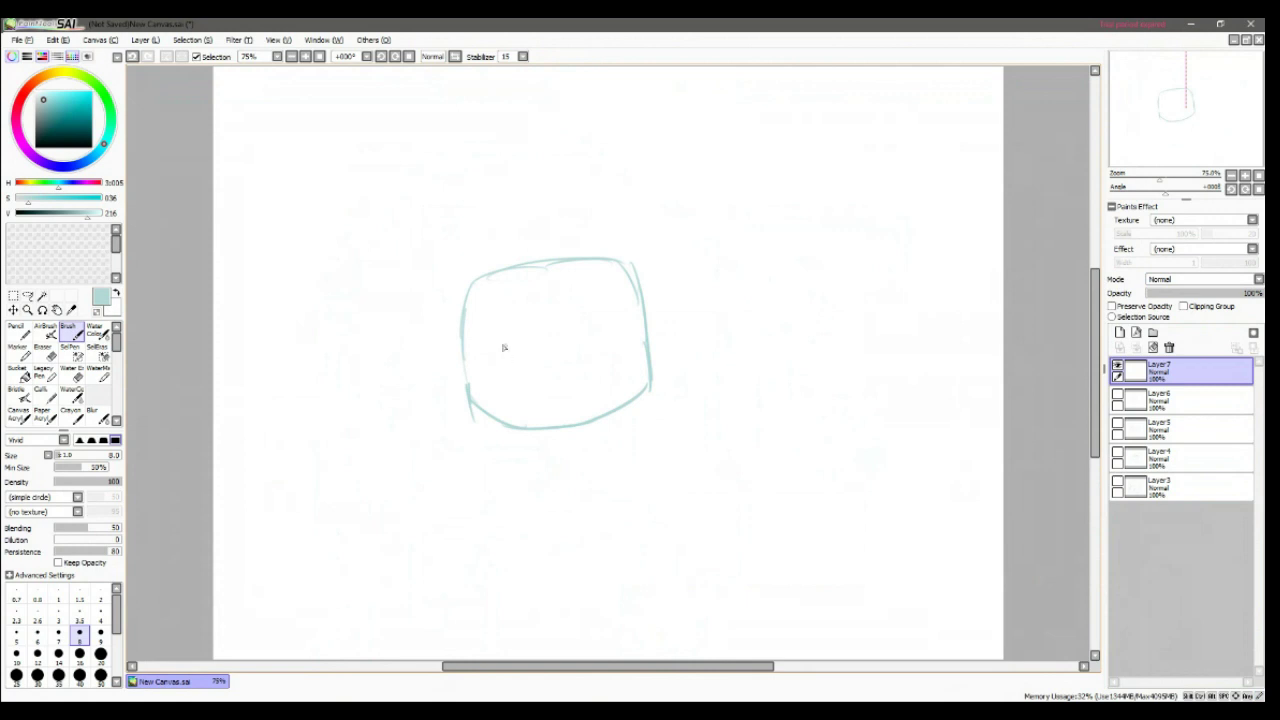
pyautogui.moveTo(475, 304)
pyautogui.mouseDown()
pyautogui.moveTo(591, 281)
pyautogui.moveTo(611, 287)
pyautogui.moveTo(620, 312)
pyautogui.moveTo(596, 394)
pyautogui.moveTo(505, 399)
pyautogui.moveTo(478, 389)
pyautogui.moveTo(470, 349)
pyautogui.moveTo(492, 410)
pyautogui.moveTo(556, 400)
pyautogui.moveTo(572, 414)
pyautogui.moveTo(498, 429)
pyautogui.moveTo(615, 401)
pyautogui.mouseUp()
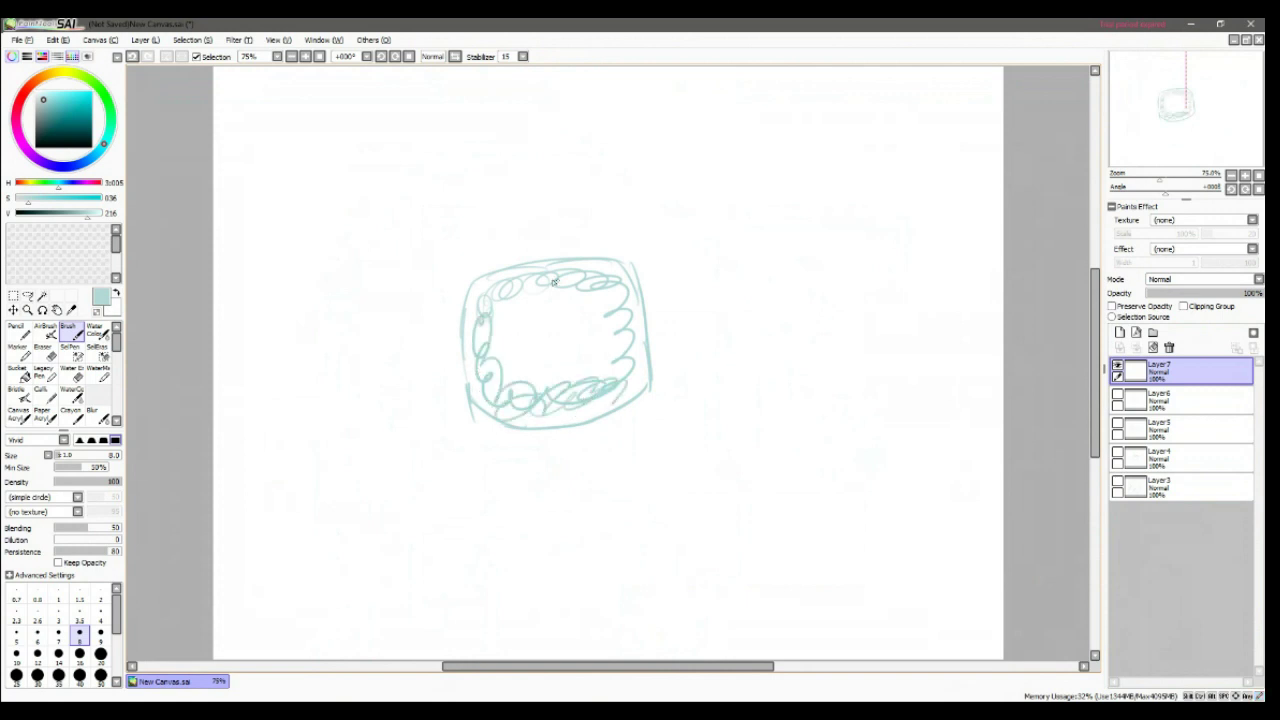
pyautogui.moveTo(506, 358)
pyautogui.mouseDown()
pyautogui.moveTo(549, 381)
pyautogui.moveTo(507, 386)
pyautogui.moveTo(502, 361)
pyautogui.moveTo(535, 350)
pyautogui.moveTo(505, 341)
pyautogui.moveTo(510, 351)
pyautogui.moveTo(519, 336)
pyautogui.moveTo(516, 360)
pyautogui.moveTo(520, 338)
pyautogui.moveTo(555, 312)
pyautogui.moveTo(526, 332)
pyautogui.moveTo(562, 355)
pyautogui.moveTo(562, 315)
pyautogui.moveTo(602, 319)
pyautogui.moveTo(520, 318)
pyautogui.mouseUp()
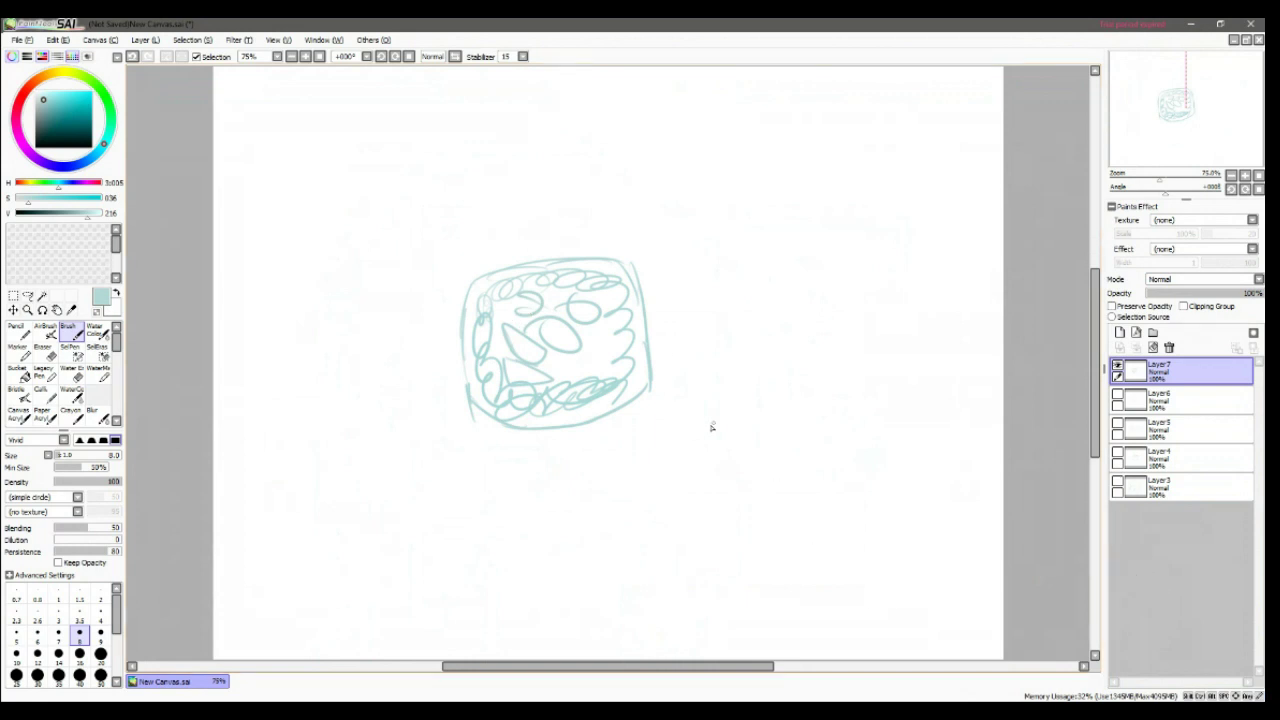
pyautogui.moveTo(698, 447)
pyautogui.mouseDown()
pyautogui.moveTo(693, 416)
pyautogui.moveTo(786, 402)
pyautogui.moveTo(786, 428)
pyautogui.moveTo(696, 442)
pyautogui.moveTo(803, 429)
pyautogui.mouseUp()
pyautogui.moveTo(699, 410)
pyautogui.mouseDown()
pyautogui.moveTo(786, 403)
pyautogui.moveTo(722, 406)
pyautogui.mouseUp()
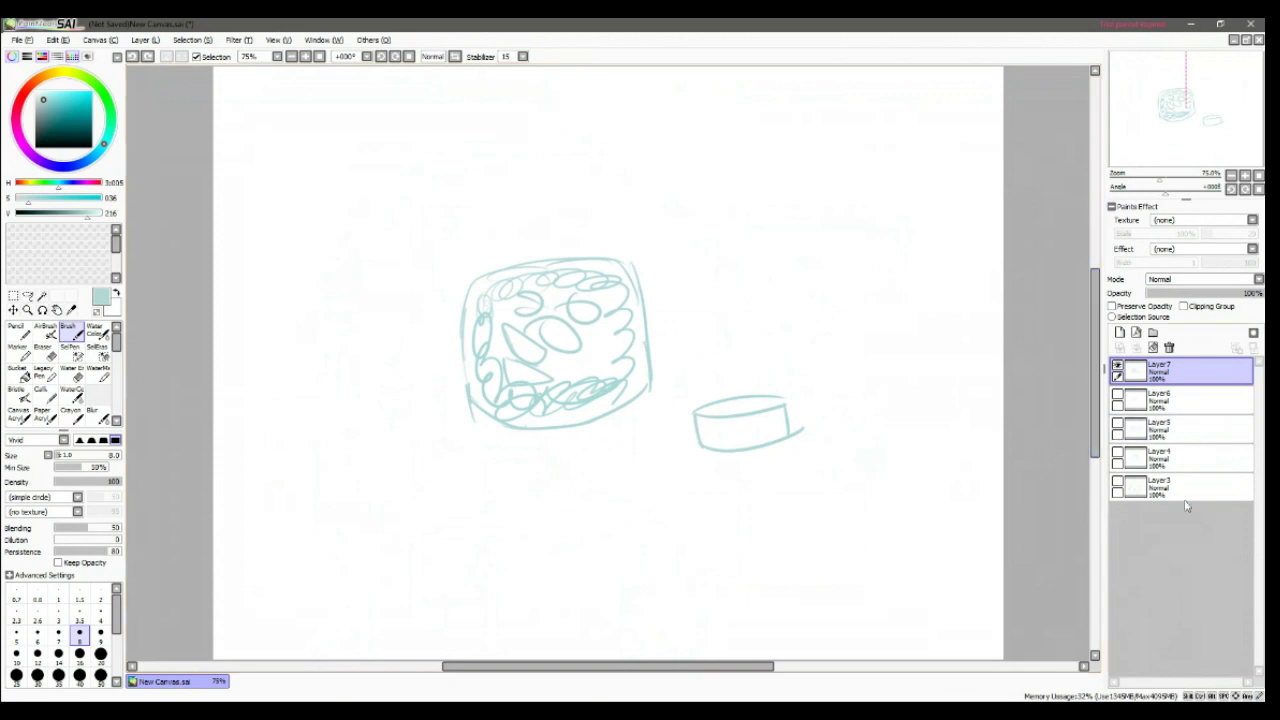
pyautogui.click(1169, 347)
pyautogui.click(1136, 334)
pyautogui.keyDown('ctrl'); pyautogui.click(1134, 399); pyautogui.keyUp('ctrl')
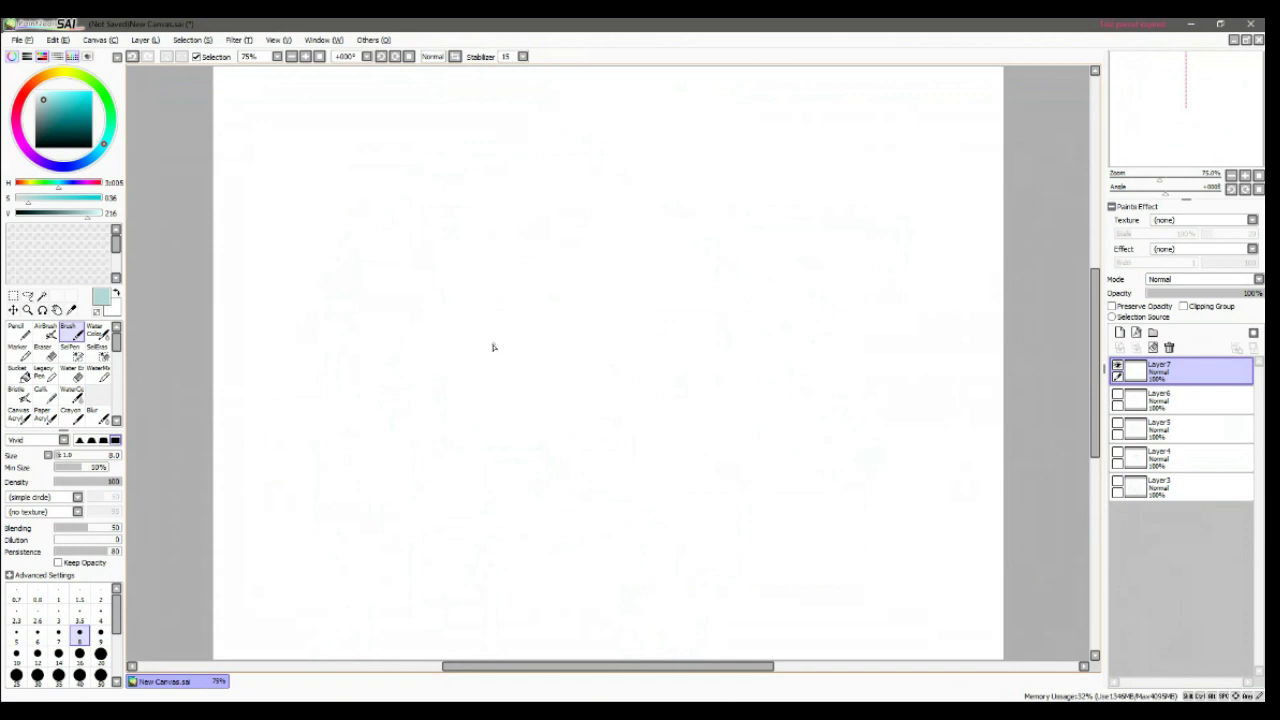
# Step: On the empty Layer 7 in PaintTool SAI, sketch a round dog head with ears and snout, joined by a sagging noodle to a smaller head
pyautogui.moveTo(390, 320)
pyautogui.mouseDown()
pyautogui.moveTo(466, 305)
pyautogui.moveTo(422, 227)
pyautogui.moveTo(399, 233)
pyautogui.moveTo(471, 233)
pyautogui.moveTo(478, 268)
pyautogui.mouseUp()
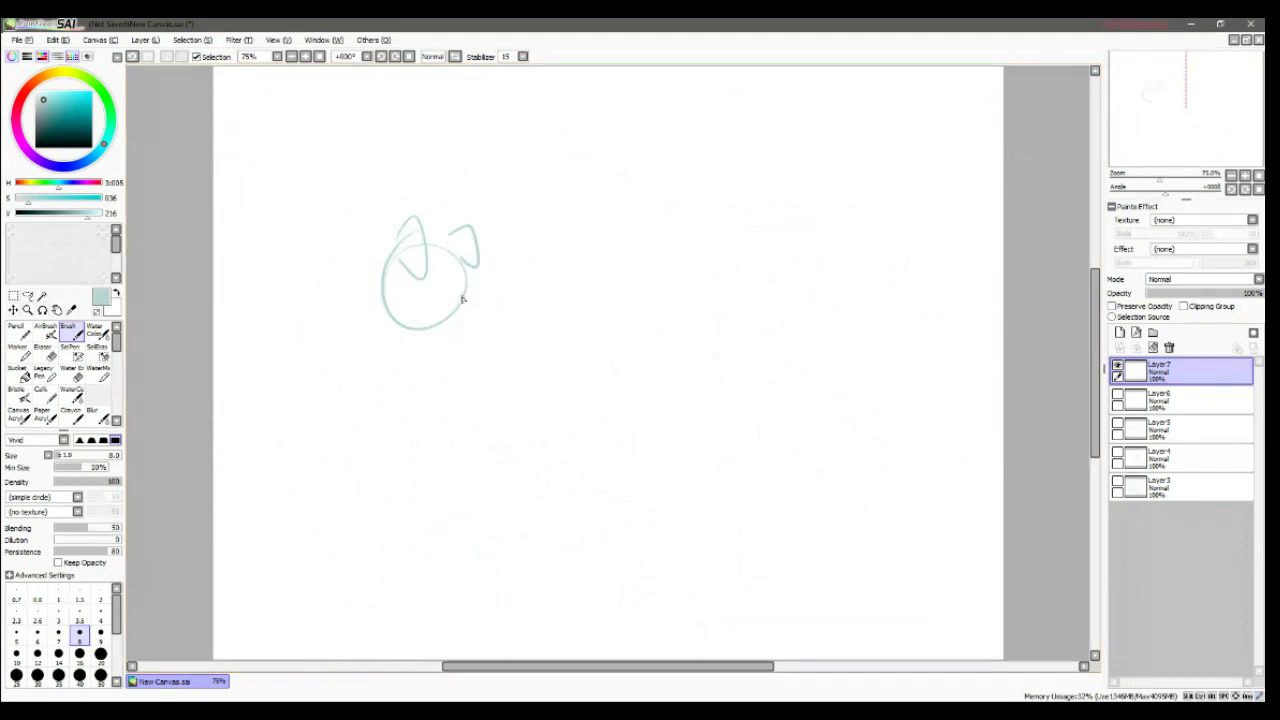
pyautogui.moveTo(466, 264)
pyautogui.mouseDown()
pyautogui.moveTo(473, 318)
pyautogui.moveTo(478, 301)
pyautogui.moveTo(466, 325)
pyautogui.moveTo(449, 325)
pyautogui.moveTo(467, 315)
pyautogui.moveTo(456, 318)
pyautogui.moveTo(532, 337)
pyautogui.moveTo(630, 318)
pyautogui.mouseUp()
pyautogui.moveTo(655, 256)
pyautogui.mouseDown()
pyautogui.moveTo(640, 300)
pyautogui.moveTo(655, 318)
pyautogui.mouseUp()
pyautogui.hotkey('ctrl', 'z')
pyautogui.hotkey('ctrl', 'z')
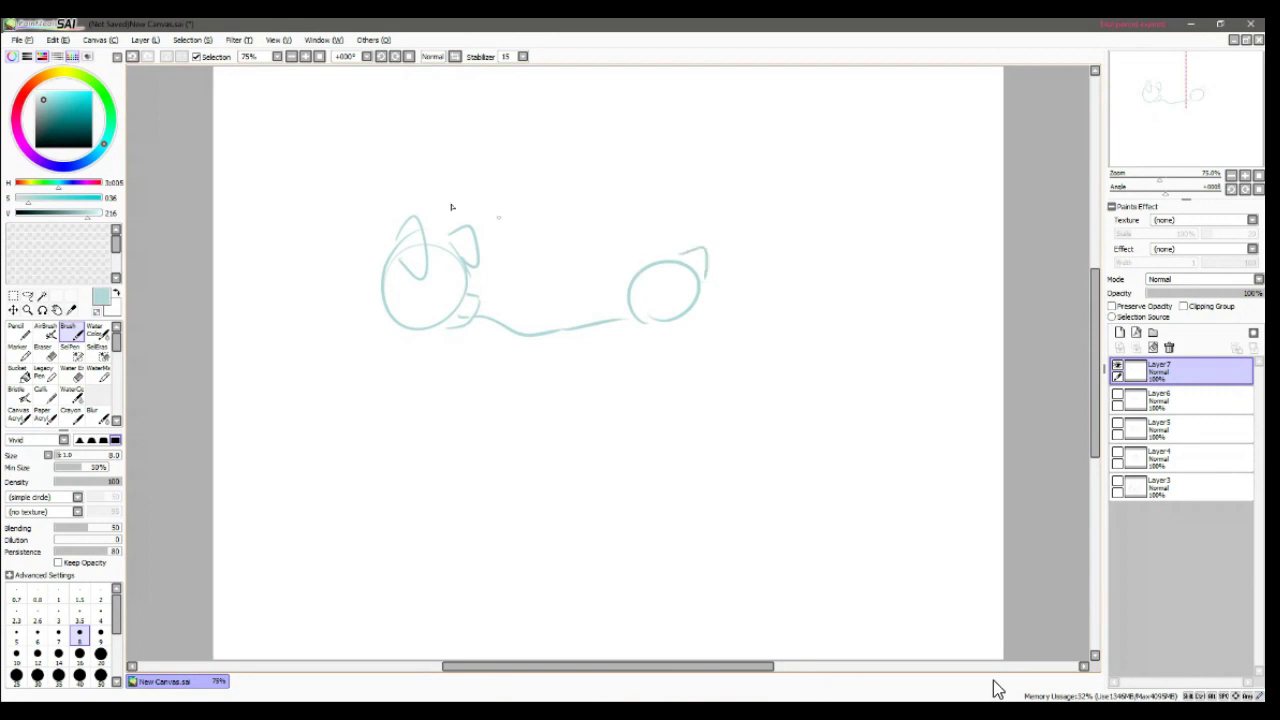
# Step: Redraw the smaller dog head's ears as drooping flaps on both sides and add small muzzle marks to its face
pyautogui.hotkey('ctrl', 'z')
pyautogui.moveTo(684, 262)
pyautogui.mouseDown()
pyautogui.moveTo(700, 314)
pyautogui.moveTo(696, 300)
pyautogui.mouseUp()
pyautogui.moveTo(628, 250); pyautogui.dragTo(614, 300)
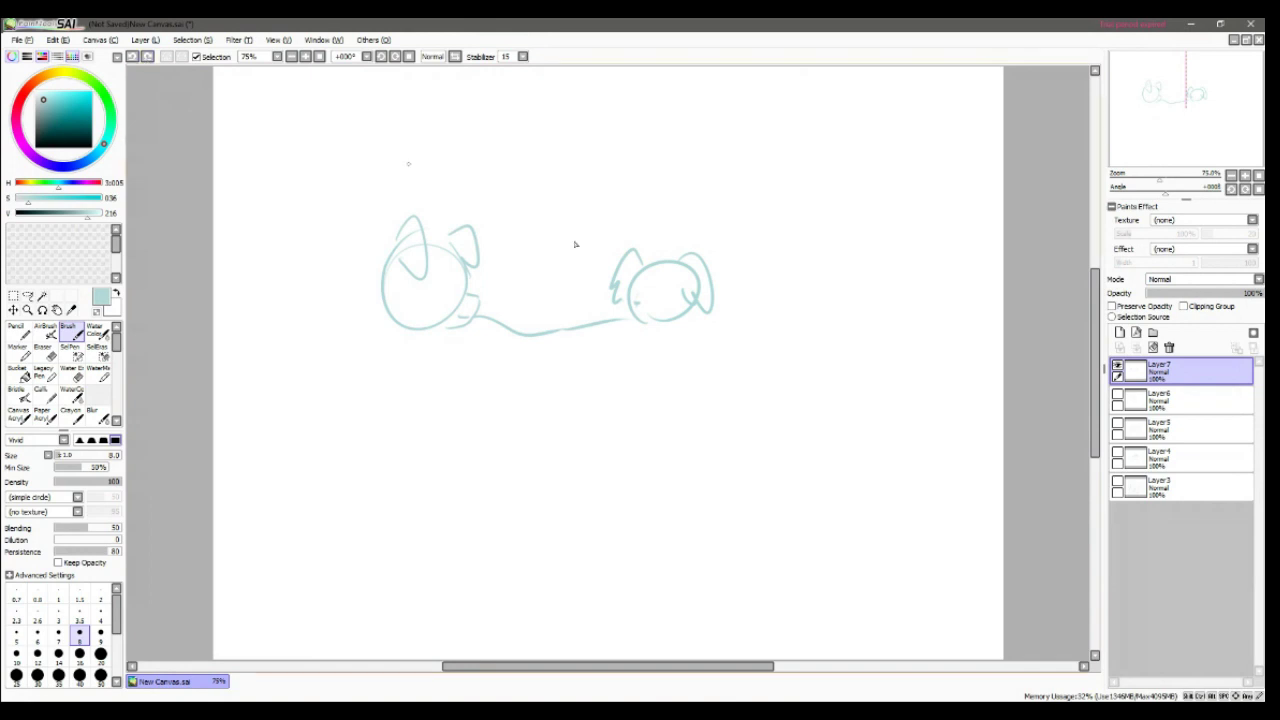
pyautogui.moveTo(630, 309); pyautogui.dragTo(645, 317)
# Step: Draw an oval double-rimmed plate of noodles below the two dog heads, with four filled-in meatballs
pyautogui.moveTo(565, 444)
pyautogui.mouseDown()
pyautogui.moveTo(601, 448)
pyautogui.moveTo(531, 429)
pyautogui.moveTo(495, 437)
pyautogui.moveTo(550, 414)
pyautogui.moveTo(507, 432)
pyautogui.moveTo(583, 445)
pyautogui.moveTo(488, 444)
pyautogui.moveTo(520, 443)
pyautogui.moveTo(521, 423)
pyautogui.moveTo(536, 421)
pyautogui.moveTo(527, 395)
pyautogui.moveTo(522, 412)
pyautogui.moveTo(585, 436)
pyautogui.mouseUp()
pyautogui.moveTo(495, 423); pyautogui.dragTo(499, 431)
pyautogui.moveTo(597, 404)
pyautogui.mouseDown()
pyautogui.moveTo(578, 396)
pyautogui.moveTo(625, 426)
pyautogui.moveTo(584, 443)
pyautogui.mouseUp()
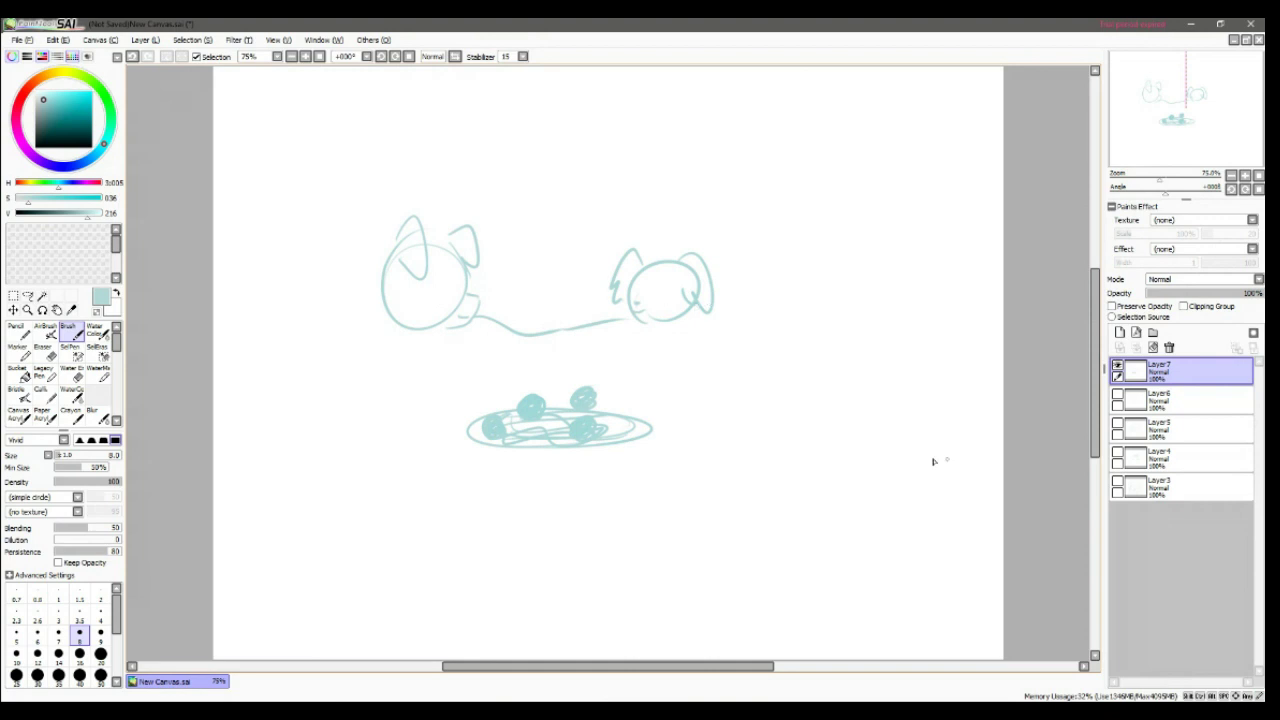
# Step: Dot in eyes on both dog heads and add a few contour strokes around the larger head
pyautogui.click(426, 288)
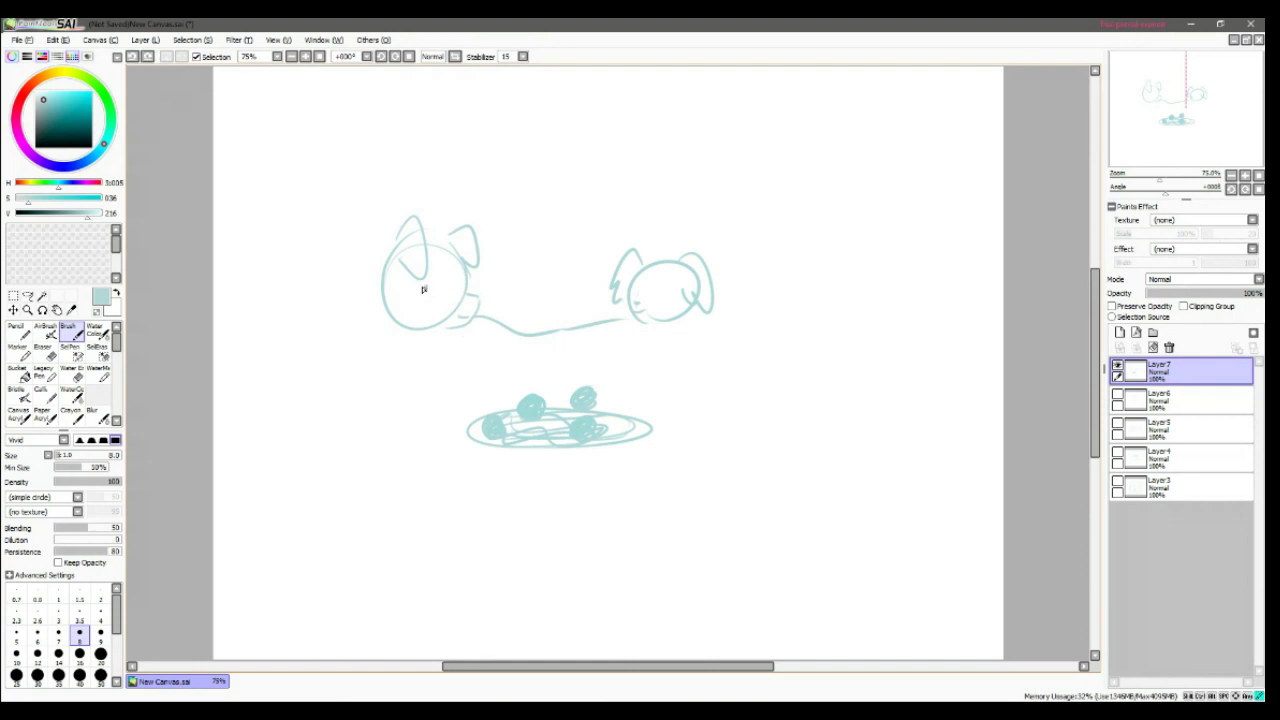
pyautogui.click(664, 290)
pyautogui.click(632, 290)
pyautogui.moveTo(419, 233)
pyautogui.mouseDown()
pyautogui.moveTo(445, 260)
pyautogui.moveTo(366, 298)
pyautogui.moveTo(382, 304)
pyautogui.moveTo(379, 281)
pyautogui.moveTo(365, 279)
pyautogui.moveTo(386, 314)
pyautogui.mouseUp()
pyautogui.moveTo(384, 262)
pyautogui.mouseDown()
pyautogui.moveTo(360, 287)
pyautogui.moveTo(386, 324)
pyautogui.moveTo(453, 341)
pyautogui.moveTo(451, 324)
pyautogui.moveTo(419, 366)
pyautogui.mouseUp()
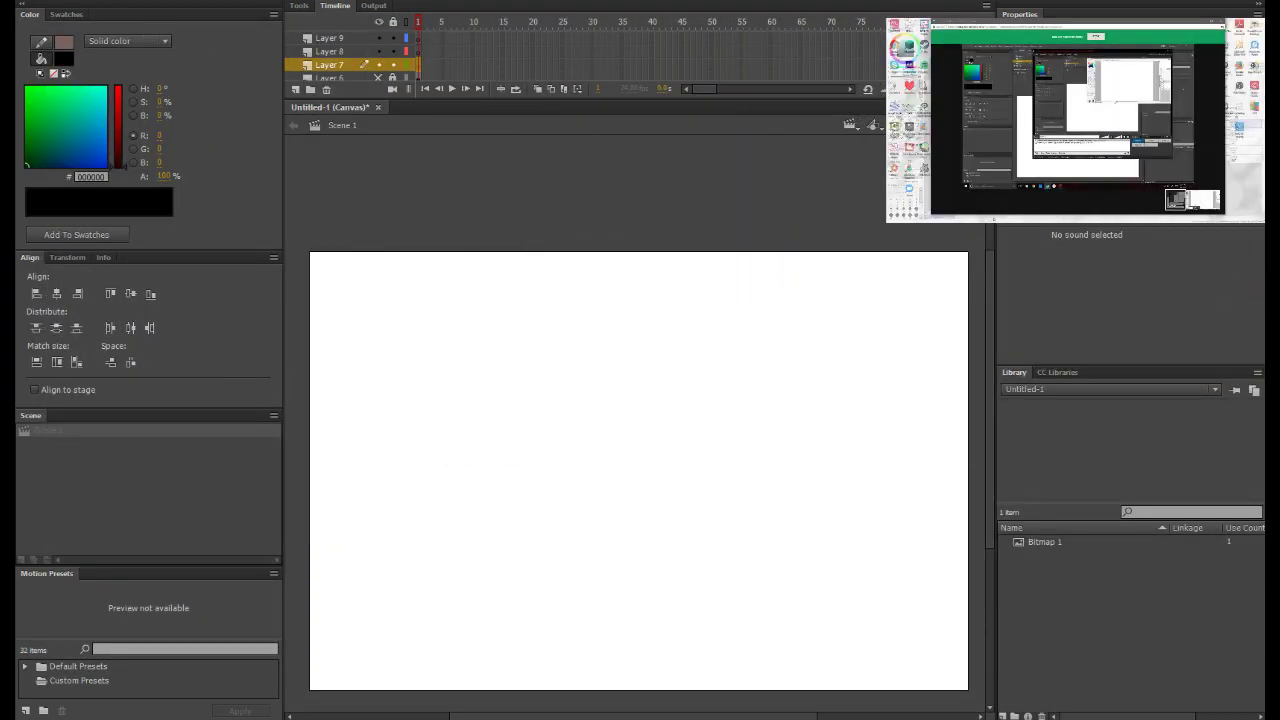
# Step: Switch to Adobe Animate and brush a double-outlined computer monitor on Layer 7, with a square picture box inside its screen
pyautogui.press('b')
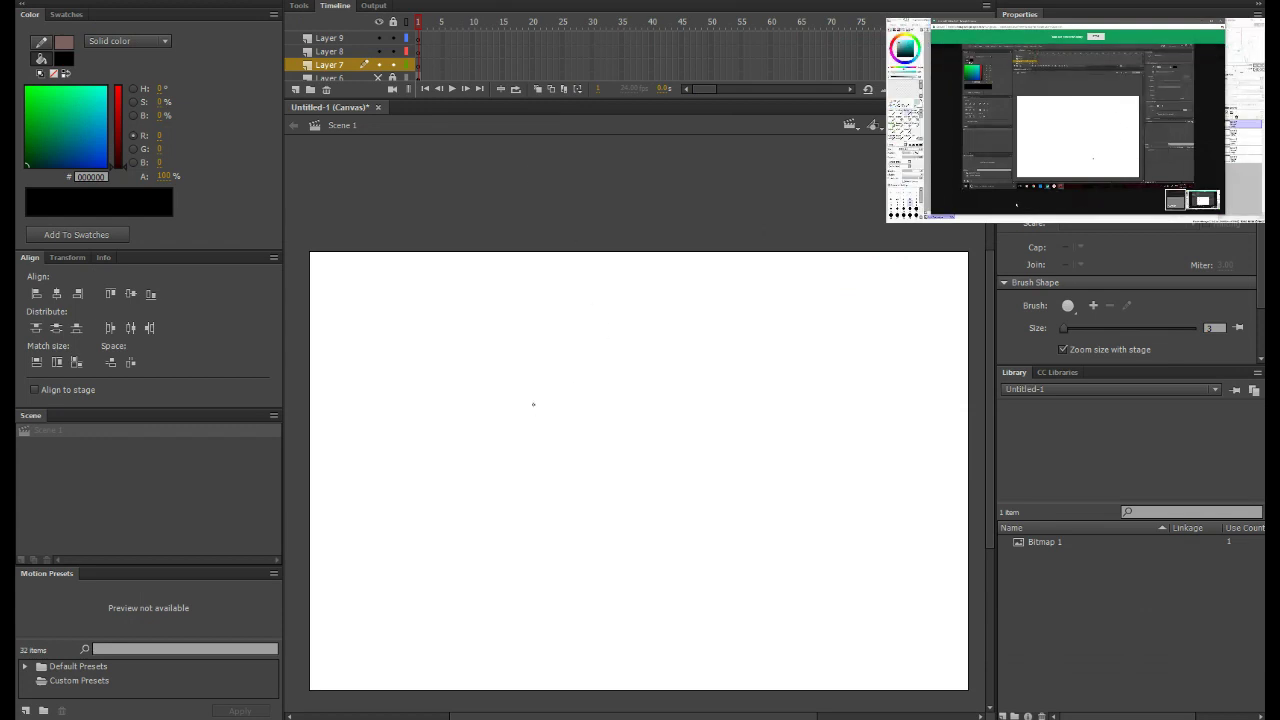
pyautogui.moveTo(461, 297)
pyautogui.mouseDown()
pyautogui.moveTo(450, 464)
pyautogui.moveTo(661, 455)
pyautogui.moveTo(668, 307)
pyautogui.moveTo(613, 287)
pyautogui.moveTo(497, 292)
pyautogui.moveTo(460, 368)
pyautogui.moveTo(450, 487)
pyautogui.moveTo(694, 483)
pyautogui.moveTo(699, 315)
pyautogui.moveTo(476, 289)
pyautogui.moveTo(471, 461)
pyautogui.moveTo(679, 462)
pyautogui.moveTo(691, 328)
pyautogui.moveTo(634, 311)
pyautogui.moveTo(521, 309)
pyautogui.moveTo(517, 387)
pyautogui.moveTo(559, 384)
pyautogui.moveTo(558, 326)
pyautogui.moveTo(508, 324)
pyautogui.mouseUp()
pyautogui.hotkey('ctrl', 'z')
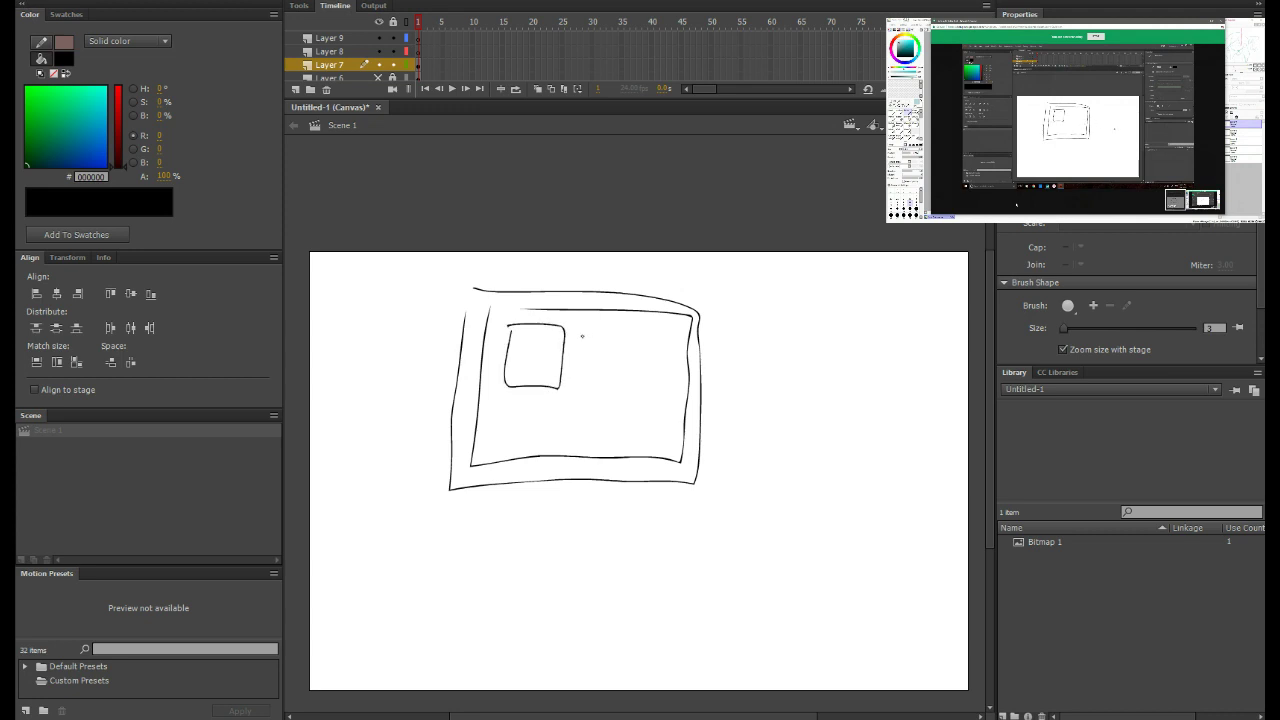
# Step: Add two smaller thumbnail boxes with text lines beside the picture box, and wavy caption lines beneath it
pyautogui.moveTo(582, 336); pyautogui.dragTo(676, 338)
pyautogui.moveTo(578, 339)
pyautogui.mouseDown()
pyautogui.moveTo(602, 368)
pyautogui.moveTo(601, 338)
pyautogui.moveTo(678, 364)
pyautogui.mouseUp()
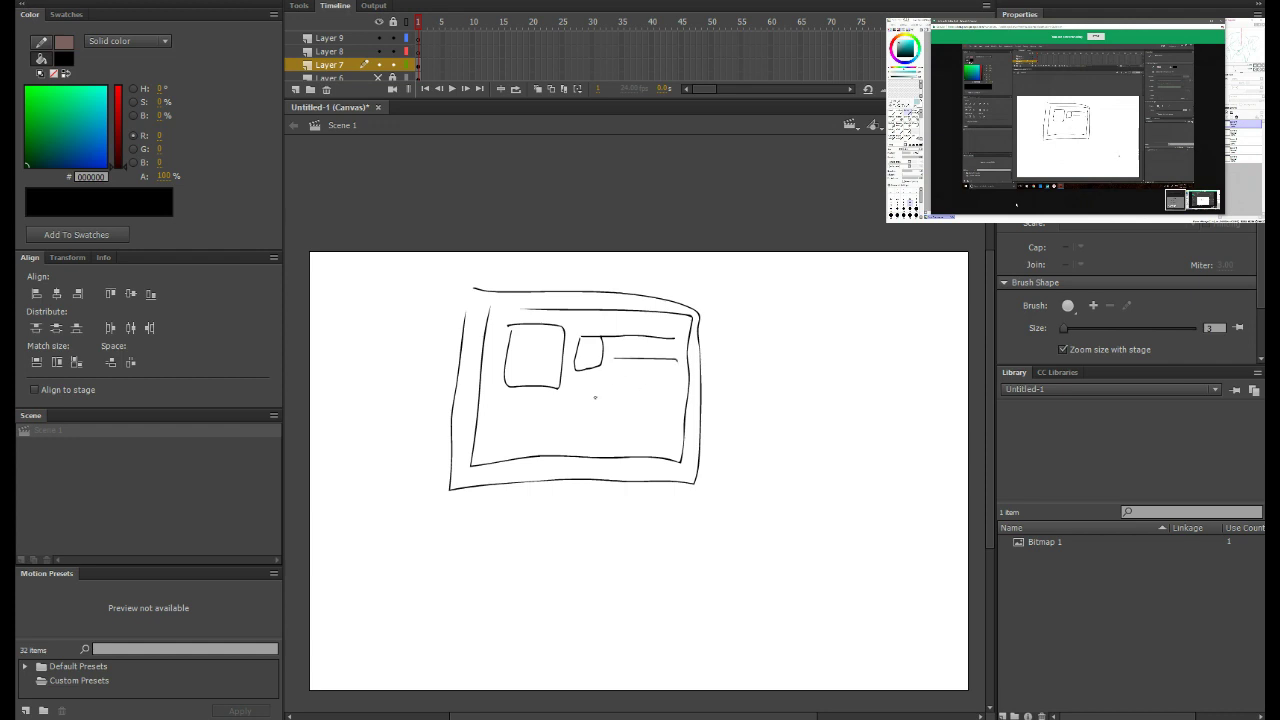
pyautogui.moveTo(577, 380)
pyautogui.mouseDown()
pyautogui.moveTo(575, 421)
pyautogui.moveTo(601, 420)
pyautogui.moveTo(604, 378)
pyautogui.moveTo(579, 379)
pyautogui.moveTo(659, 390)
pyautogui.mouseUp()
pyautogui.moveTo(494, 403)
pyautogui.mouseDown()
pyautogui.moveTo(556, 398)
pyautogui.moveTo(546, 428)
pyautogui.mouseUp()
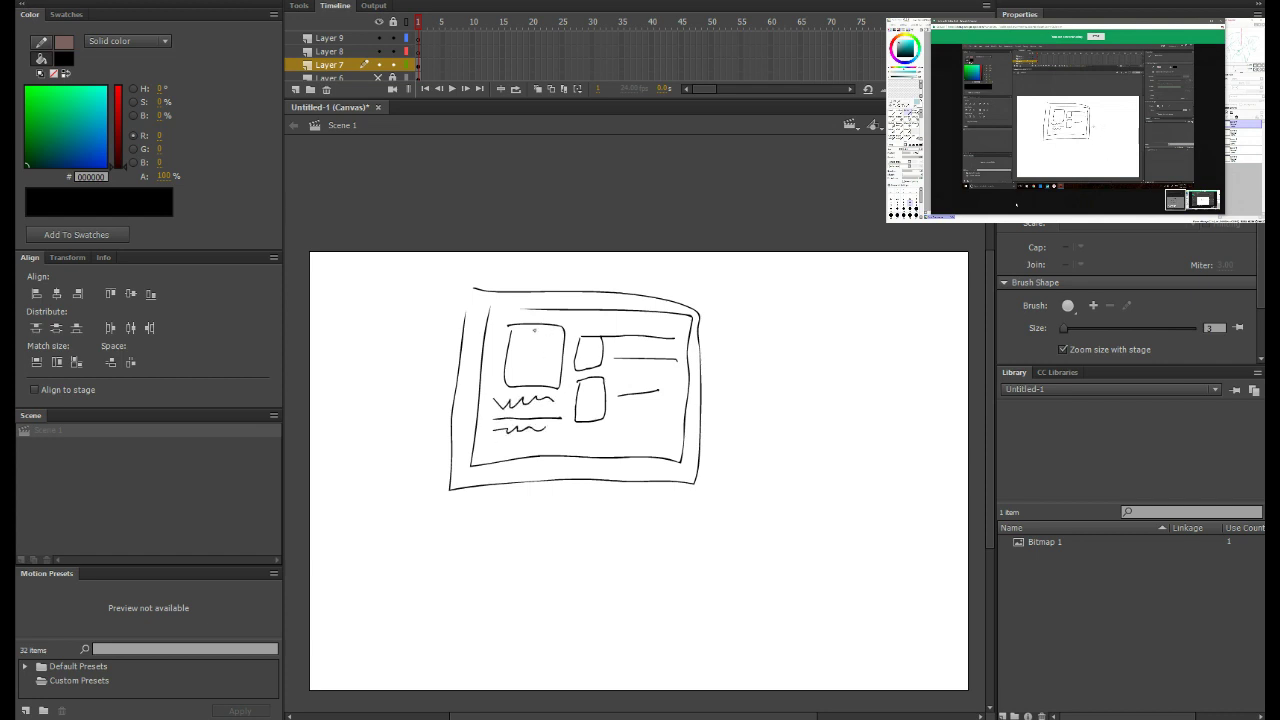
# Step: Letter a short capitalised title inside a small box above the picture box on the monitor's screen
pyautogui.moveTo(499, 302)
pyautogui.mouseDown()
pyautogui.moveTo(553, 320)
pyautogui.moveTo(553, 301)
pyautogui.moveTo(500, 301)
pyautogui.mouseUp()
pyautogui.moveTo(503, 305)
pyautogui.mouseDown()
pyautogui.moveTo(514, 318)
pyautogui.moveTo(503, 318)
pyautogui.moveTo(519, 317)
pyautogui.mouseUp()
pyautogui.moveTo(529, 304)
pyautogui.mouseDown()
pyautogui.moveTo(545, 318)
pyautogui.moveTo(552, 305)
pyautogui.mouseUp()
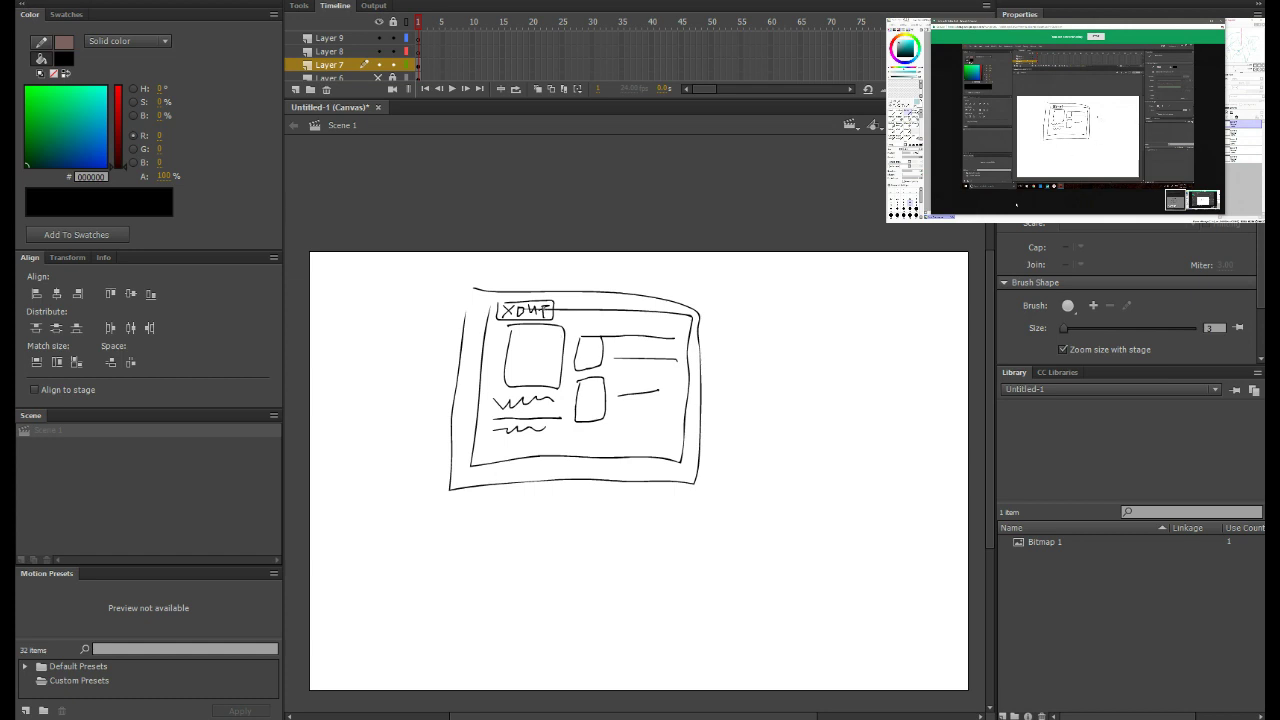
pyautogui.moveTo(541, 306); pyautogui.dragTo(553, 304)
# Step: Fill in the drawn web page with a third thumbnail, small comment boxes with scribbled lines, and two stick figures in the picture box
pyautogui.moveTo(485, 439)
pyautogui.mouseDown()
pyautogui.moveTo(537, 445)
pyautogui.moveTo(490, 453)
pyautogui.moveTo(595, 450)
pyautogui.moveTo(606, 415)
pyautogui.moveTo(571, 428)
pyautogui.mouseUp()
pyautogui.click(489, 458)
pyautogui.moveTo(519, 346); pyautogui.dragTo(546, 345)
pyautogui.hotkey('ctrl', 'z')
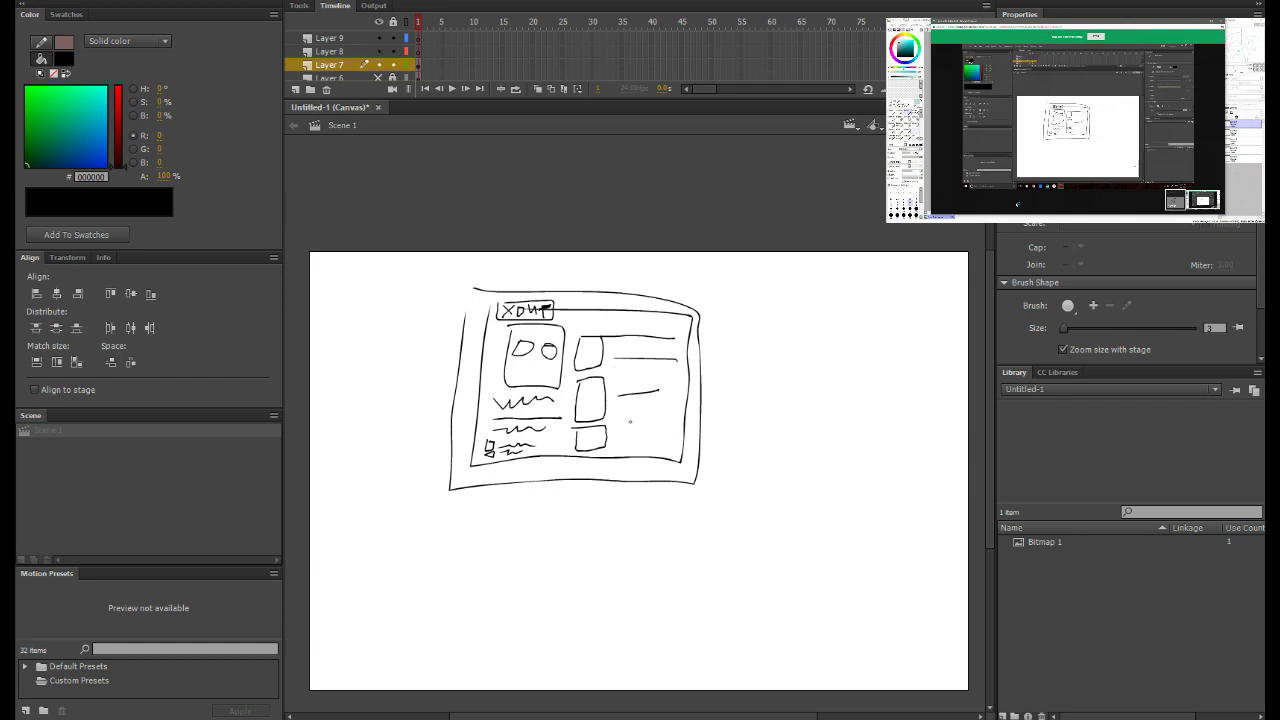
pyautogui.moveTo(523, 353)
pyautogui.mouseDown()
pyautogui.moveTo(516, 381)
pyautogui.moveTo(552, 365)
pyautogui.mouseUp()
# Step: Complete the computer drawing on Layer 7 with a stand and oval base, a keyboard, a corded mouse and a curved handle on the monitor's right edge
pyautogui.moveTo(550, 484)
pyautogui.mouseDown()
pyautogui.moveTo(585, 501)
pyautogui.moveTo(505, 511)
pyautogui.moveTo(494, 530)
pyautogui.moveTo(607, 516)
pyautogui.moveTo(578, 496)
pyautogui.mouseUp()
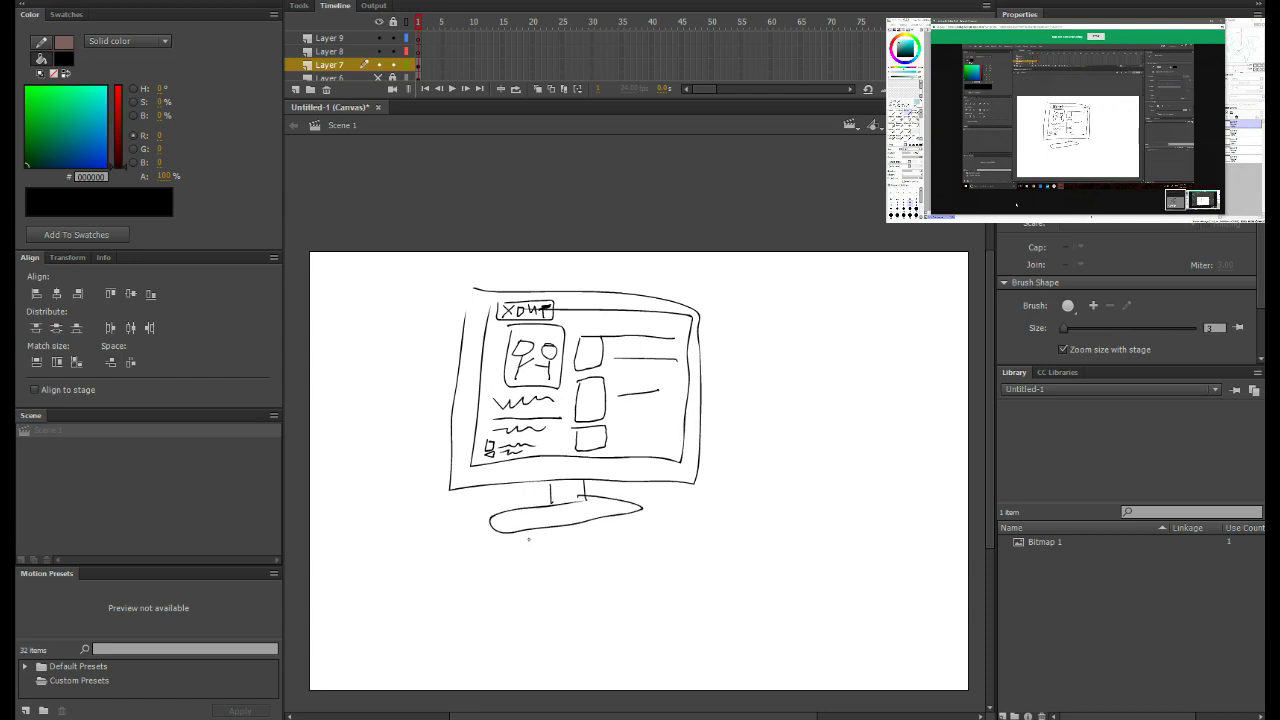
pyautogui.moveTo(465, 543)
pyautogui.mouseDown()
pyautogui.moveTo(517, 611)
pyautogui.moveTo(690, 598)
pyautogui.moveTo(683, 547)
pyautogui.moveTo(431, 538)
pyautogui.moveTo(529, 563)
pyautogui.moveTo(575, 560)
pyautogui.mouseUp()
pyautogui.moveTo(684, 511); pyautogui.dragTo(684, 535)
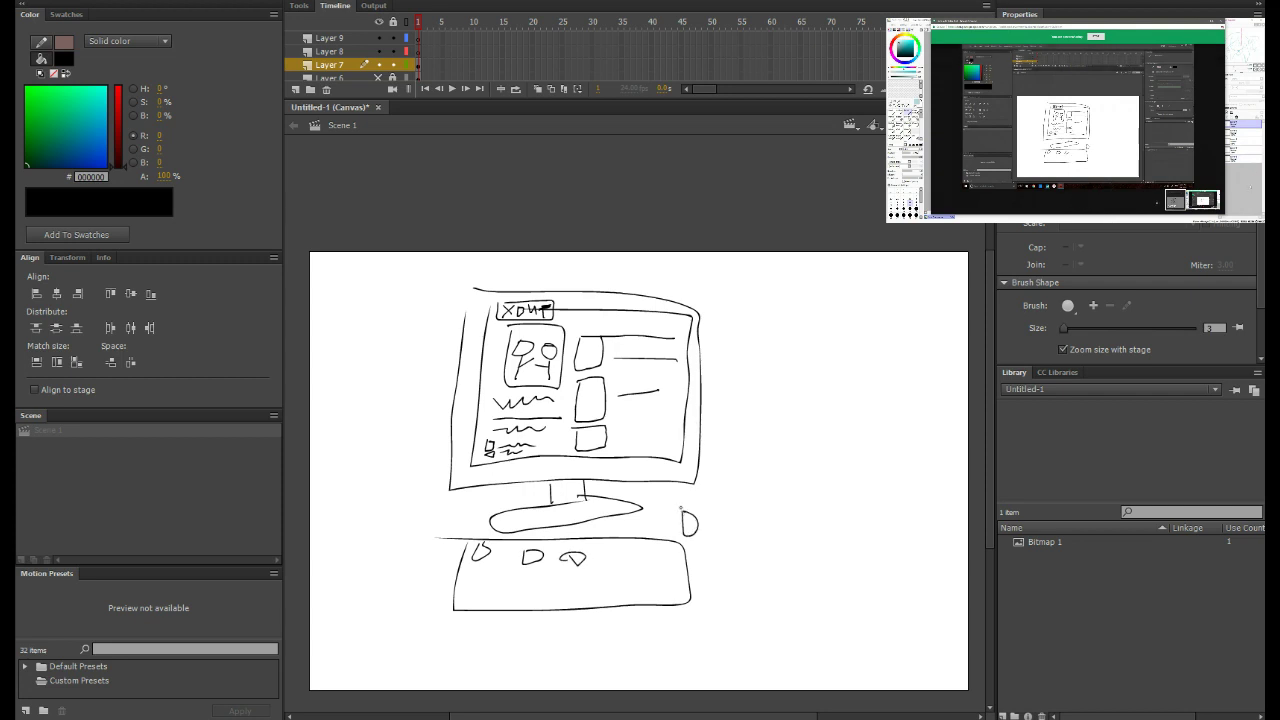
pyautogui.moveTo(605, 507); pyautogui.dragTo(683, 506)
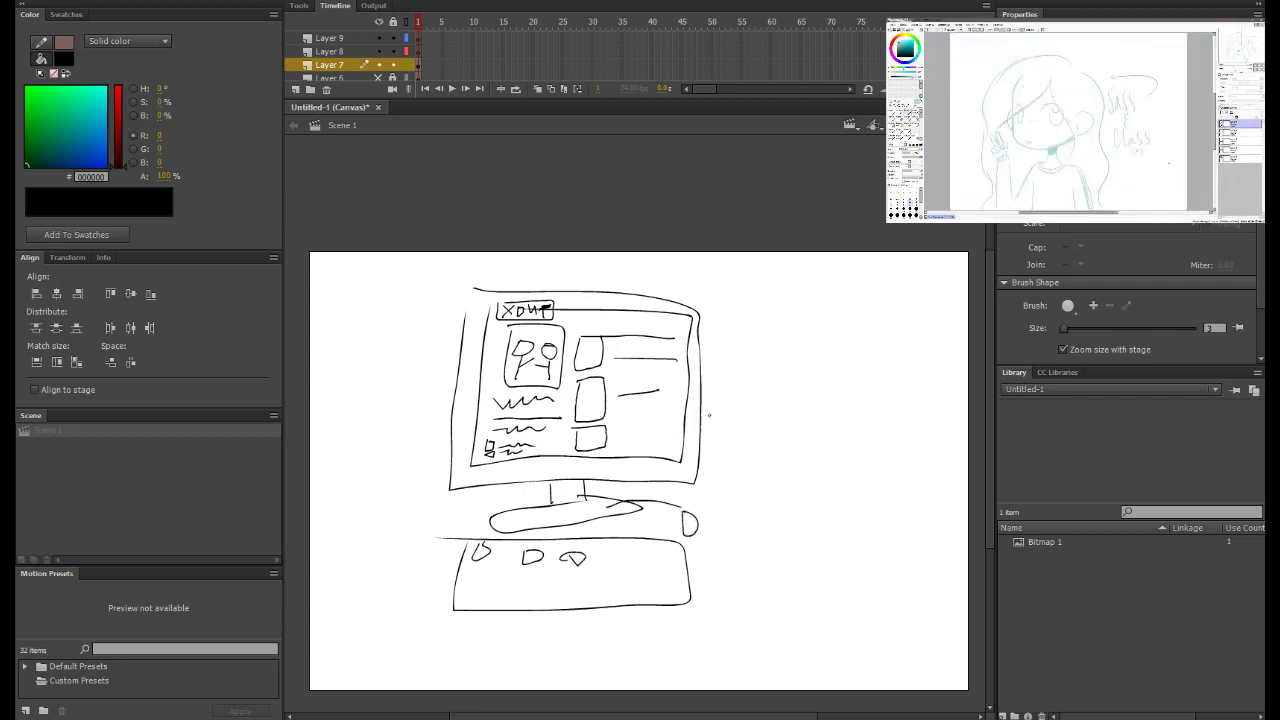
pyautogui.moveTo(717, 368); pyautogui.dragTo(699, 369)
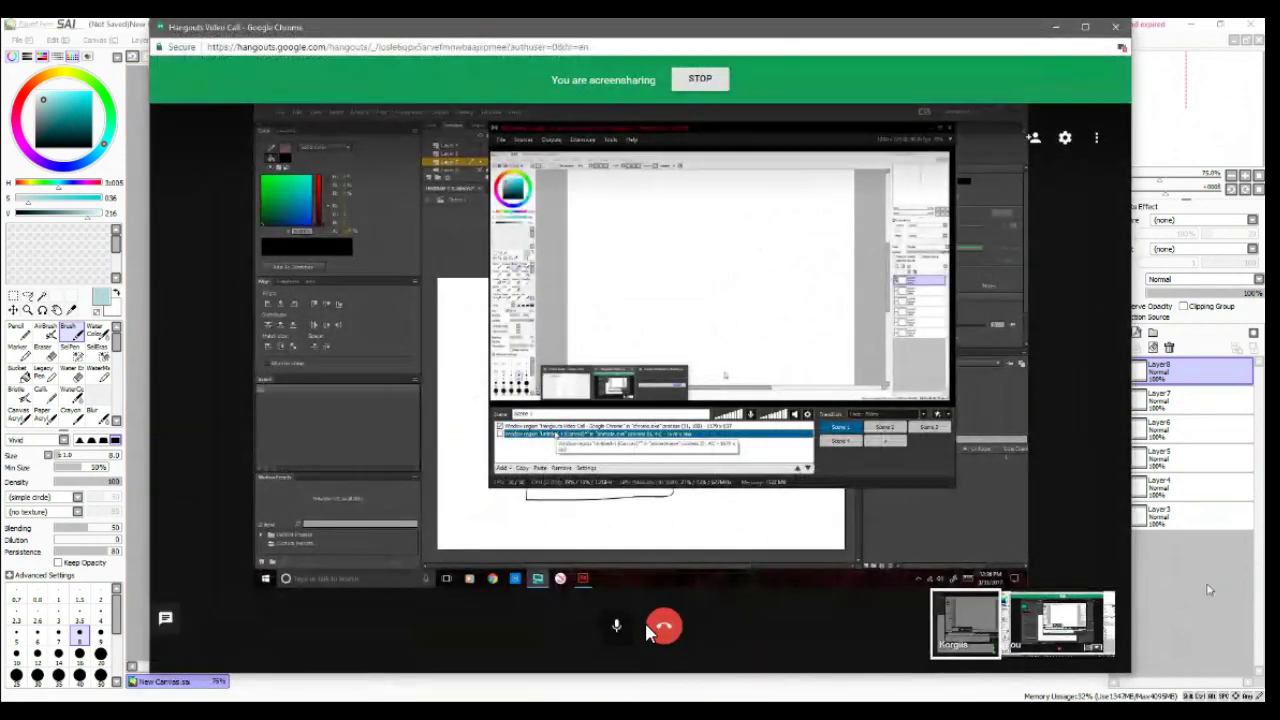
# Step: Look at the shared screens in the Hangouts video call and return to the blank Layer8 canvas in PaintTool SAI
pyautogui.click(1199, 587)
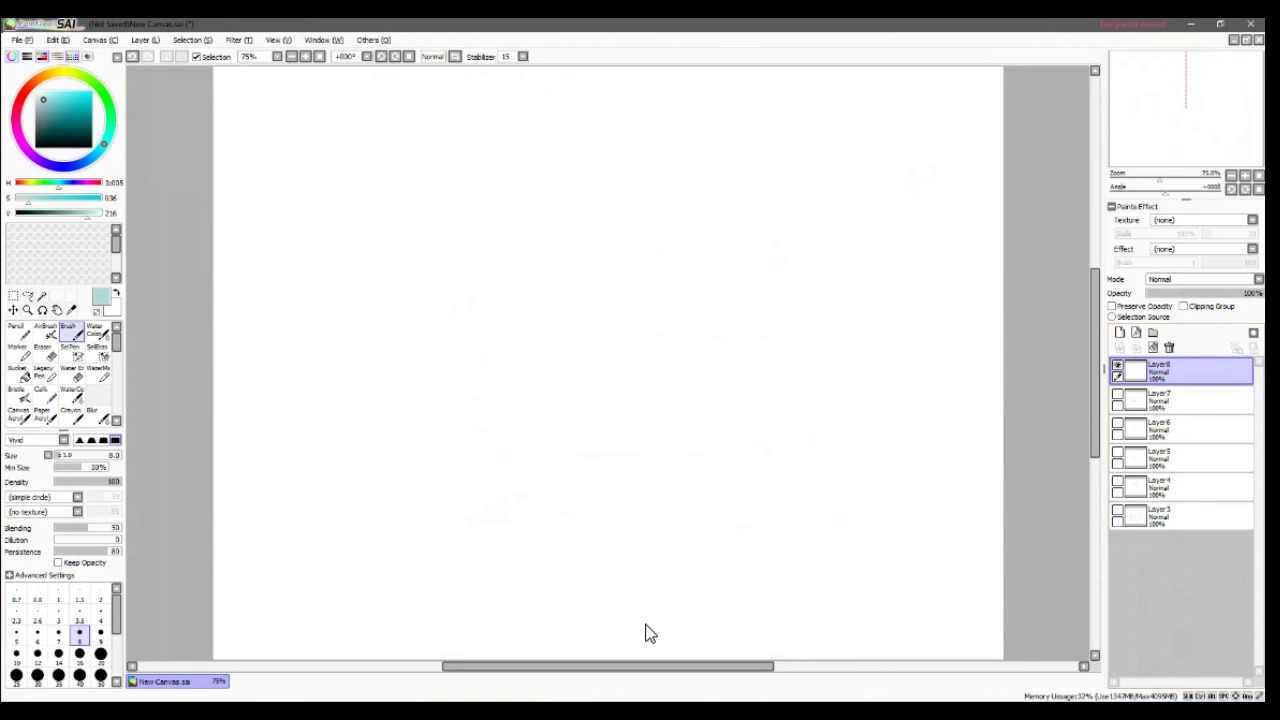
pyautogui.click(345, 697)
pyautogui.click(345, 685)
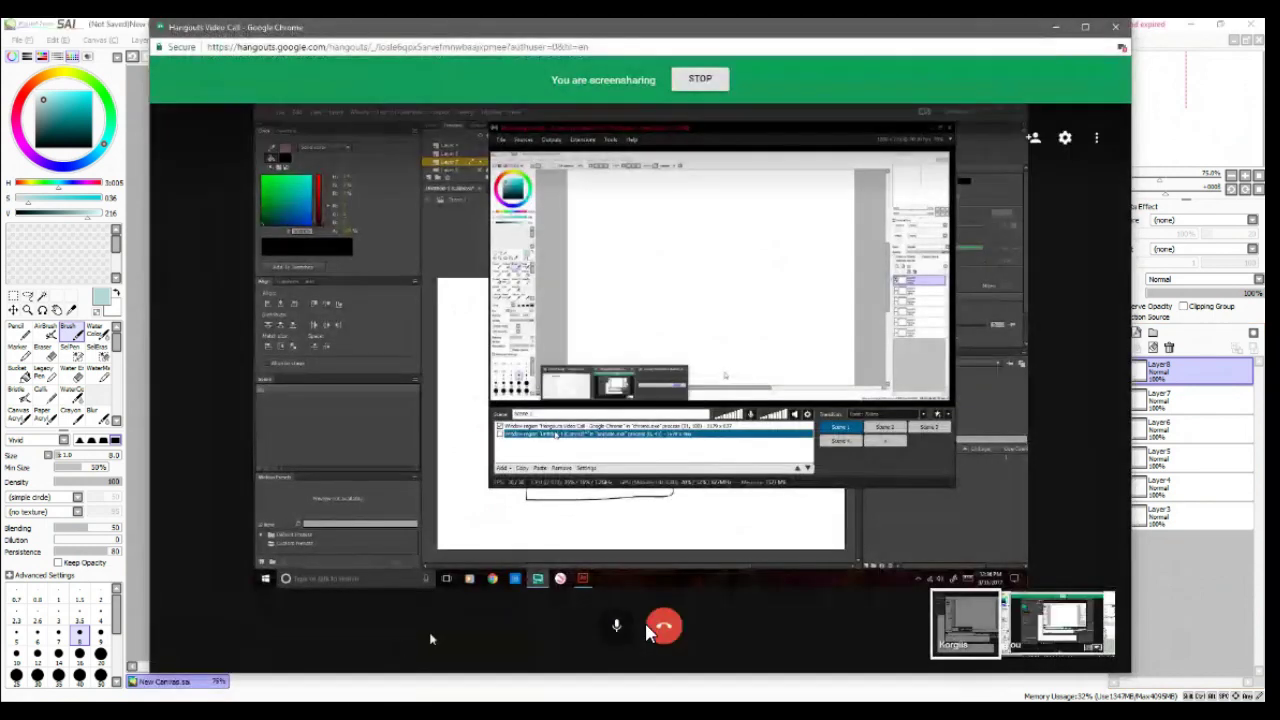
pyautogui.click(1174, 588)
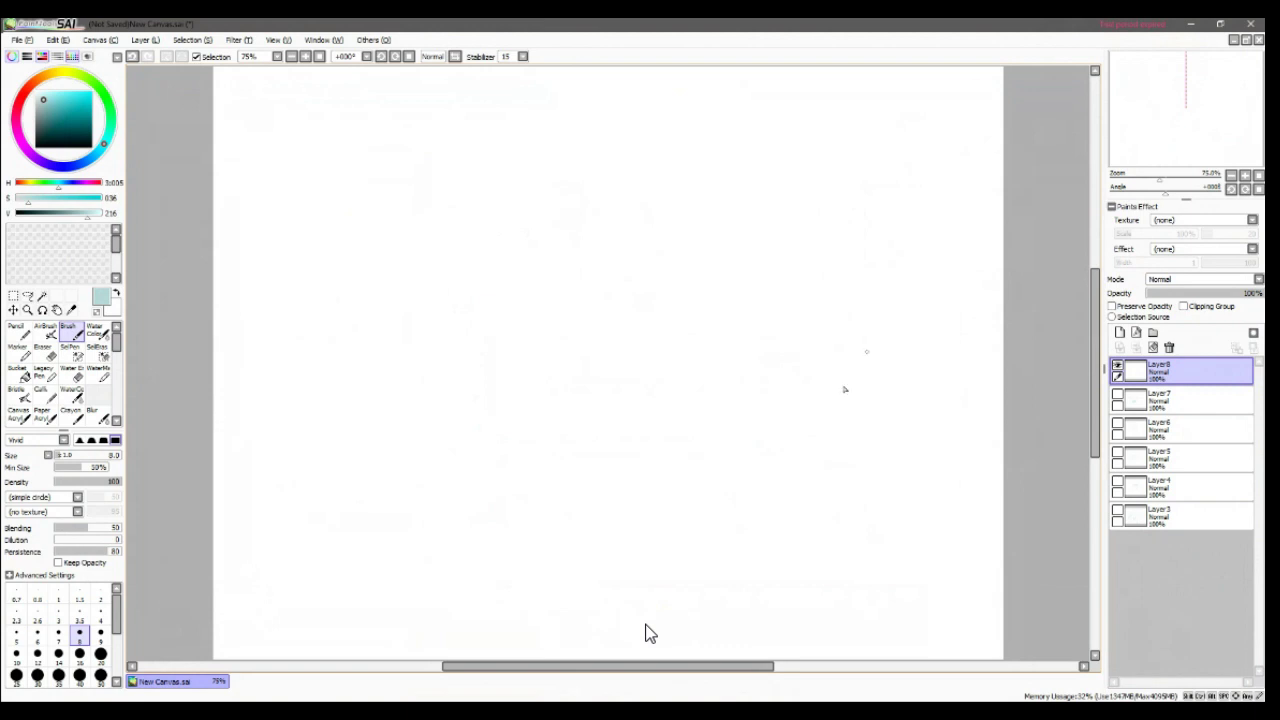
# Step: Sketch an animal head facing left on Layer8: a large circle with hair tufts, muzzle and nose, cheek fluff and two ears
pyautogui.moveTo(755, 199)
pyautogui.mouseDown()
pyautogui.moveTo(790, 204)
pyautogui.moveTo(700, 212)
pyautogui.mouseUp()
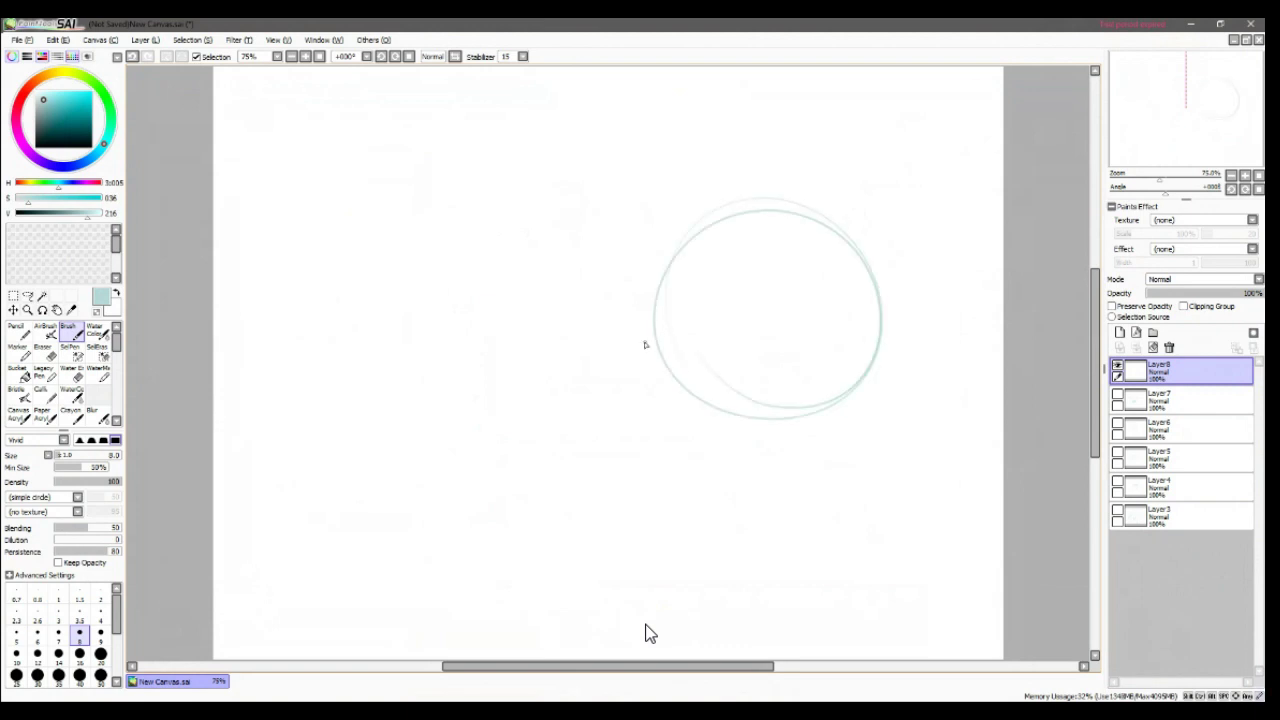
pyautogui.moveTo(775, 190)
pyautogui.mouseDown()
pyautogui.moveTo(686, 164)
pyautogui.moveTo(701, 224)
pyautogui.moveTo(640, 272)
pyautogui.mouseUp()
pyautogui.moveTo(658, 347)
pyautogui.mouseDown()
pyautogui.moveTo(630, 382)
pyautogui.moveTo(670, 410)
pyautogui.moveTo(644, 396)
pyautogui.moveTo(706, 431)
pyautogui.moveTo(818, 416)
pyautogui.mouseUp()
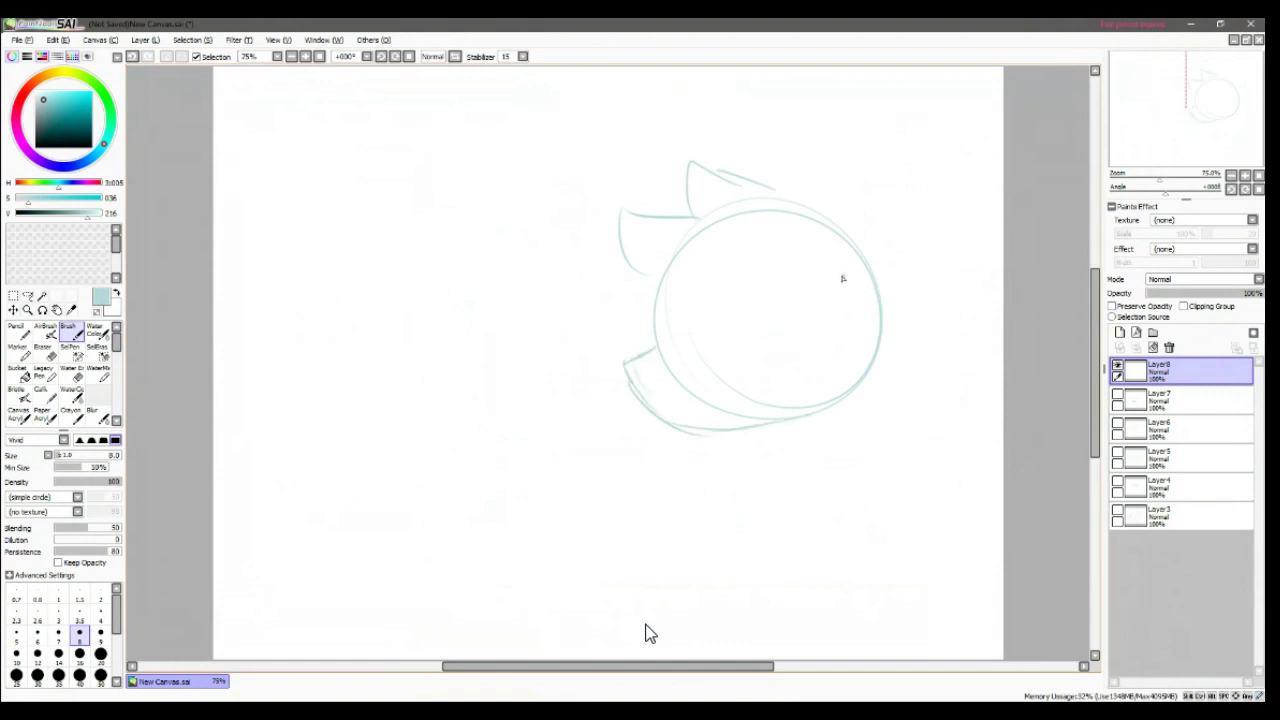
pyautogui.moveTo(840, 276)
pyautogui.mouseDown()
pyautogui.moveTo(913, 290)
pyautogui.moveTo(874, 374)
pyautogui.mouseUp()
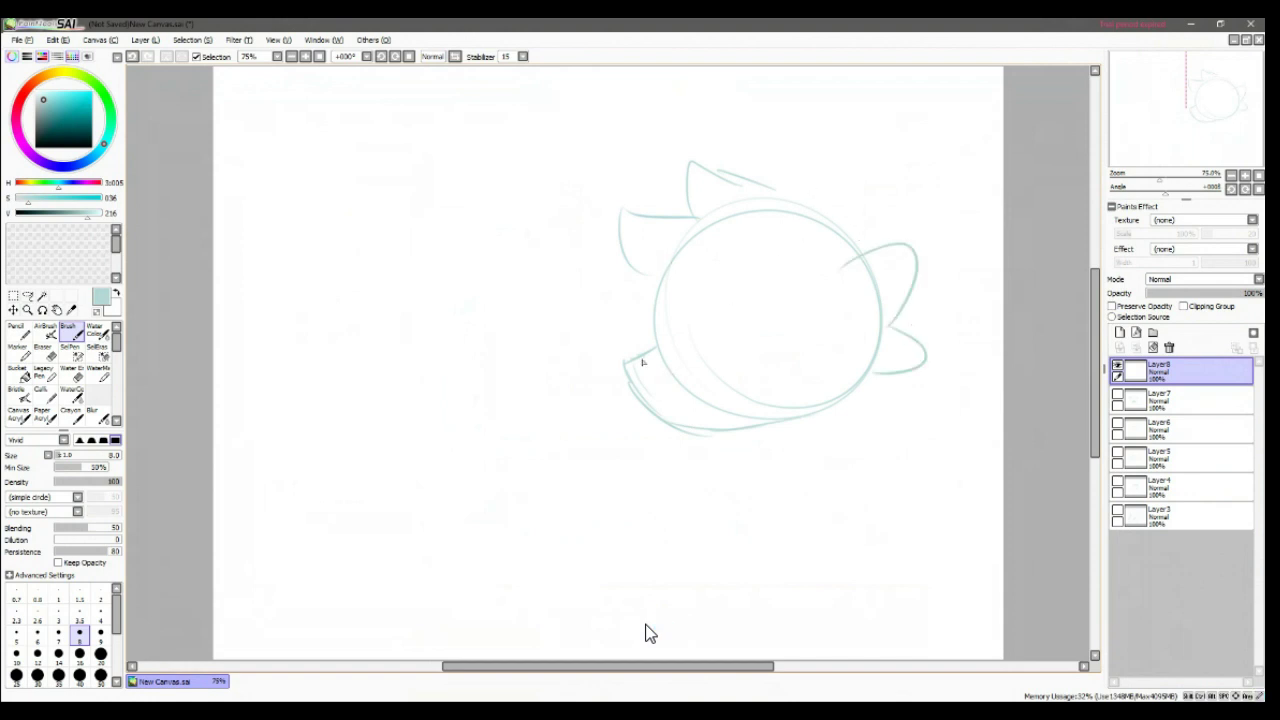
pyautogui.moveTo(643, 362)
pyautogui.mouseDown()
pyautogui.moveTo(636, 386)
pyautogui.moveTo(677, 407)
pyautogui.mouseUp()
pyautogui.moveTo(779, 187)
pyautogui.mouseDown()
pyautogui.moveTo(808, 150)
pyautogui.moveTo(931, 132)
pyautogui.moveTo(892, 302)
pyautogui.moveTo(887, 270)
pyautogui.moveTo(787, 296)
pyautogui.moveTo(778, 240)
pyautogui.mouseUp()
pyautogui.moveTo(678, 182)
pyautogui.mouseDown()
pyautogui.moveTo(734, 136)
pyautogui.moveTo(755, 170)
pyautogui.mouseUp()
pyautogui.moveTo(655, 172); pyautogui.dragTo(742, 140)
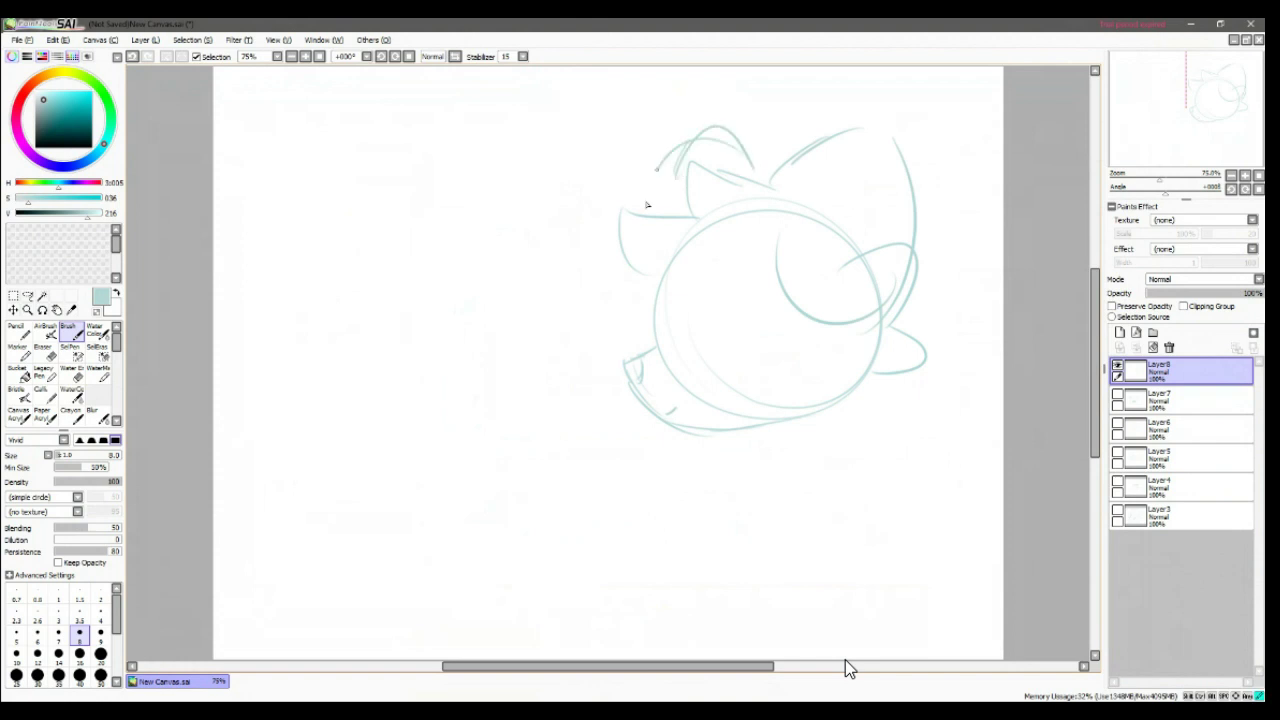
pyautogui.moveTo(648, 210); pyautogui.dragTo(682, 158)
# Step: Add jagged chest fluff and a long back line below the head, and a tilted rectangle in front of the body
pyautogui.moveTo(778, 430); pyautogui.dragTo(765, 508)
pyautogui.moveTo(888, 378)
pyautogui.mouseDown()
pyautogui.moveTo(868, 452)
pyautogui.moveTo(889, 628)
pyautogui.mouseUp()
pyautogui.moveTo(758, 492)
pyautogui.mouseDown()
pyautogui.moveTo(747, 535)
pyautogui.moveTo(722, 538)
pyautogui.moveTo(725, 583)
pyautogui.mouseUp()
pyautogui.moveTo(440, 582)
pyautogui.mouseDown()
pyautogui.moveTo(505, 619)
pyautogui.moveTo(549, 455)
pyautogui.moveTo(624, 536)
pyautogui.moveTo(578, 622)
pyautogui.mouseUp()
pyautogui.moveTo(618, 548); pyautogui.dragTo(536, 650)
pyautogui.moveTo(432, 576); pyautogui.dragTo(542, 644)
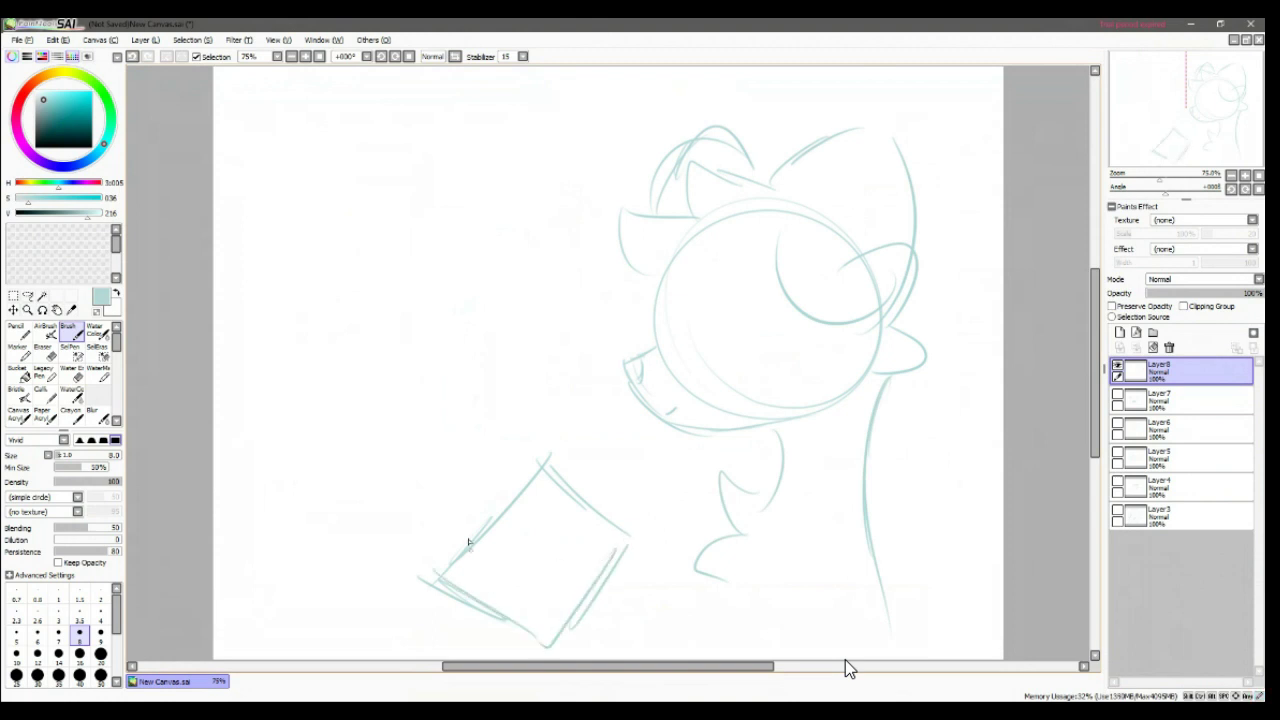
# Step: Try to sketch an arm with a rounded paw reaching from the chest fluff to the tilted rectangle
pyautogui.moveTo(704, 528); pyautogui.dragTo(648, 466)
pyautogui.moveTo(672, 502)
pyautogui.mouseDown()
pyautogui.moveTo(627, 448)
pyautogui.moveTo(580, 453)
pyautogui.moveTo(623, 500)
pyautogui.mouseUp()
pyautogui.moveTo(571, 426)
pyautogui.mouseDown()
pyautogui.moveTo(628, 526)
pyautogui.moveTo(634, 506)
pyautogui.moveTo(575, 480)
pyautogui.moveTo(582, 457)
pyautogui.moveTo(604, 502)
pyautogui.moveTo(577, 484)
pyautogui.moveTo(635, 489)
pyautogui.moveTo(625, 496)
pyautogui.moveTo(600, 463)
pyautogui.moveTo(637, 502)
pyautogui.mouseUp()
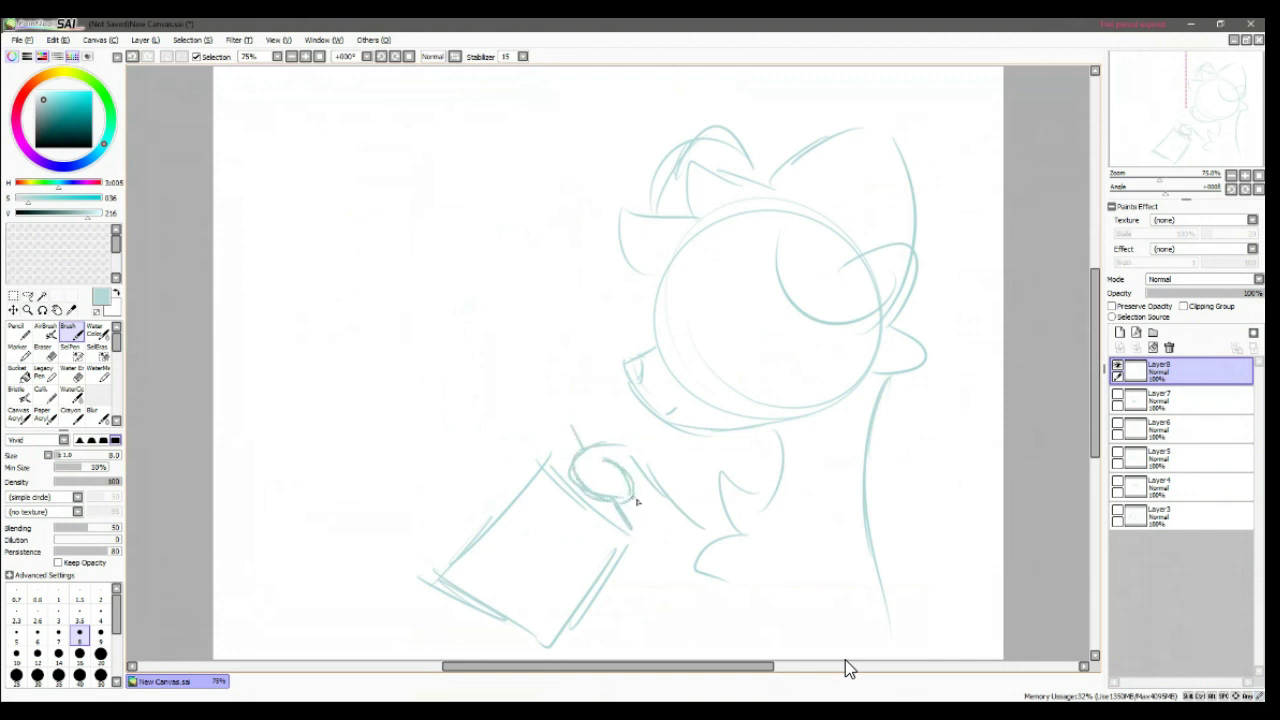
pyautogui.moveTo(610, 456)
pyautogui.mouseDown()
pyautogui.moveTo(700, 526)
pyautogui.moveTo(690, 558)
pyautogui.mouseUp()
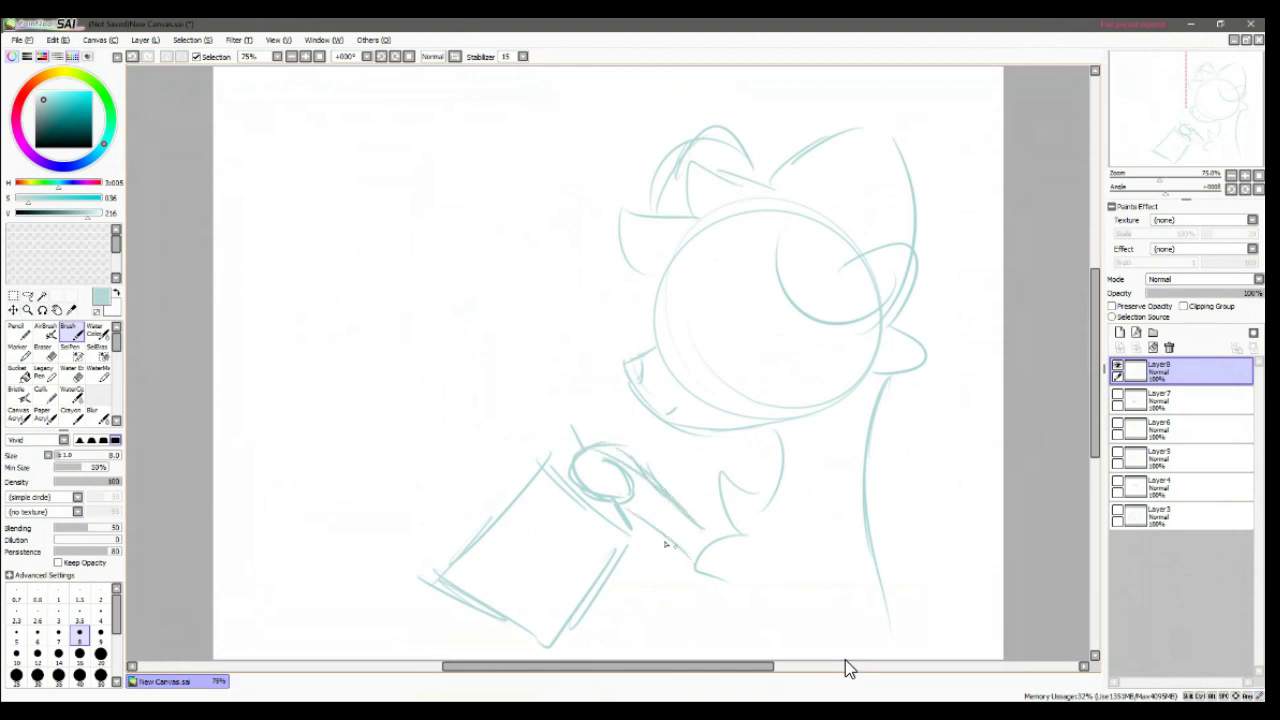
pyautogui.moveTo(640, 520); pyautogui.dragTo(684, 568)
# Step: Undo all the arm and paw strokes beside the tilted rectangle
pyautogui.click(131, 57)
pyautogui.click(131, 57)
pyautogui.click(131, 57)
pyautogui.click(131, 57)
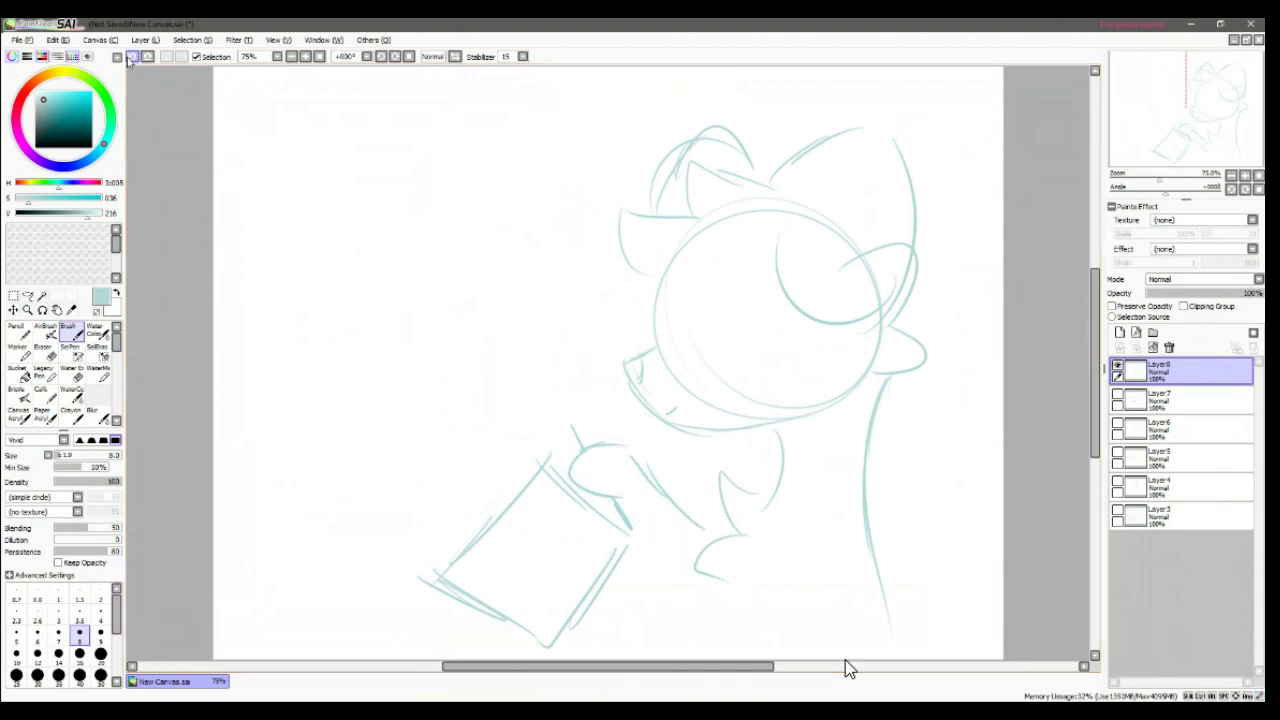
pyautogui.click(131, 57)
pyautogui.click(131, 57)
pyautogui.click(131, 57)
pyautogui.click(131, 57)
pyautogui.click(131, 57)
pyautogui.click(131, 57)
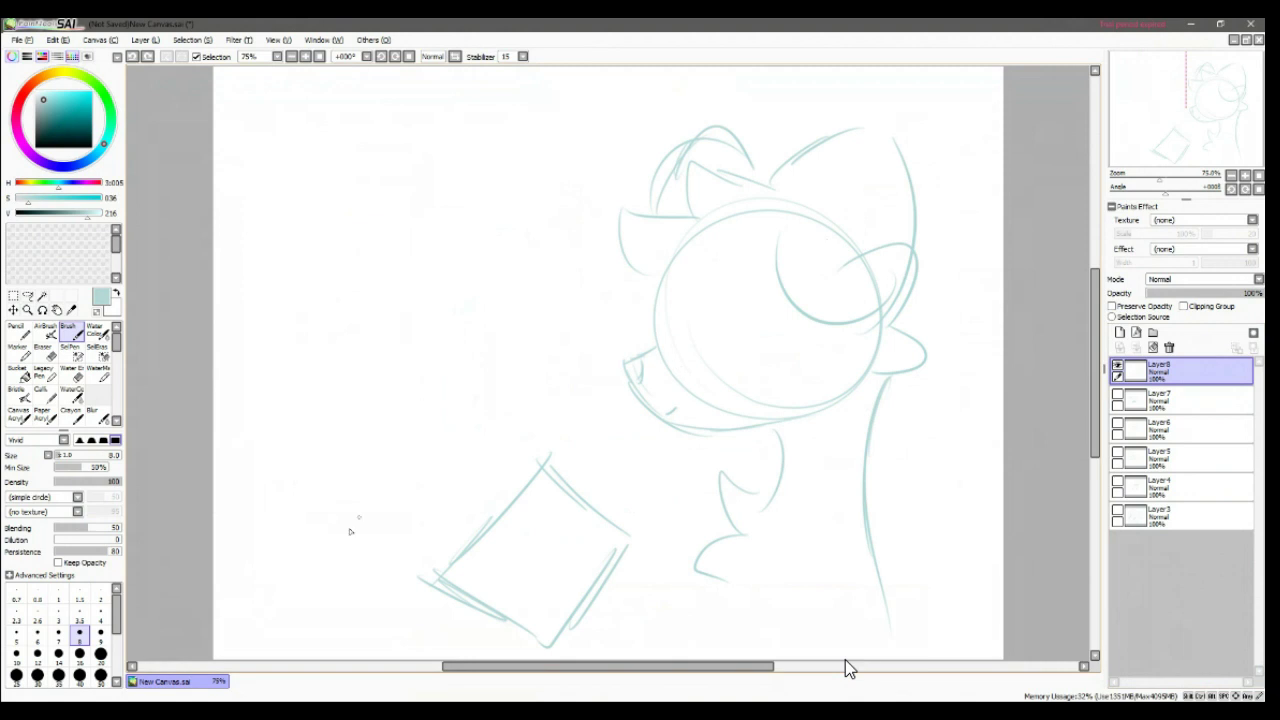
# Step: Continue the character sketch with more long strokes around the head and the tilted rectangle
pyautogui.moveTo(390, 507)
pyautogui.mouseDown()
pyautogui.moveTo(500, 433)
pyautogui.moveTo(368, 468)
pyautogui.moveTo(381, 515)
pyautogui.mouseUp()
pyautogui.moveTo(386, 382)
pyautogui.mouseDown()
pyautogui.moveTo(373, 353)
pyautogui.moveTo(424, 427)
pyautogui.moveTo(280, 415)
pyautogui.mouseUp()
pyautogui.moveTo(280, 460); pyautogui.dragTo(600, 235)
pyautogui.moveTo(806, 410); pyautogui.dragTo(1003, 555)
pyautogui.moveTo(245, 490); pyautogui.dragTo(1028, 345)
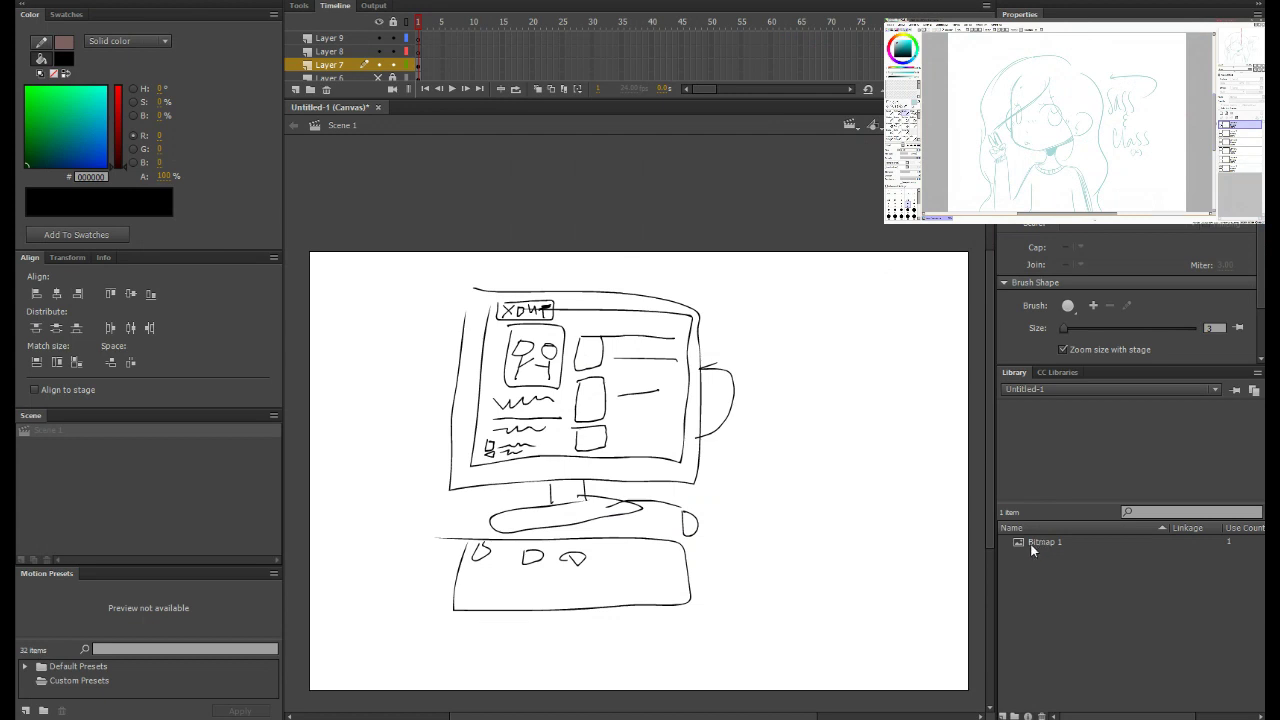
# Step: Switch to Adobe Animate, hide and lock Layer 7 with the computer drawing, and make Layer 8 active
pyautogui.click(1020, 694)
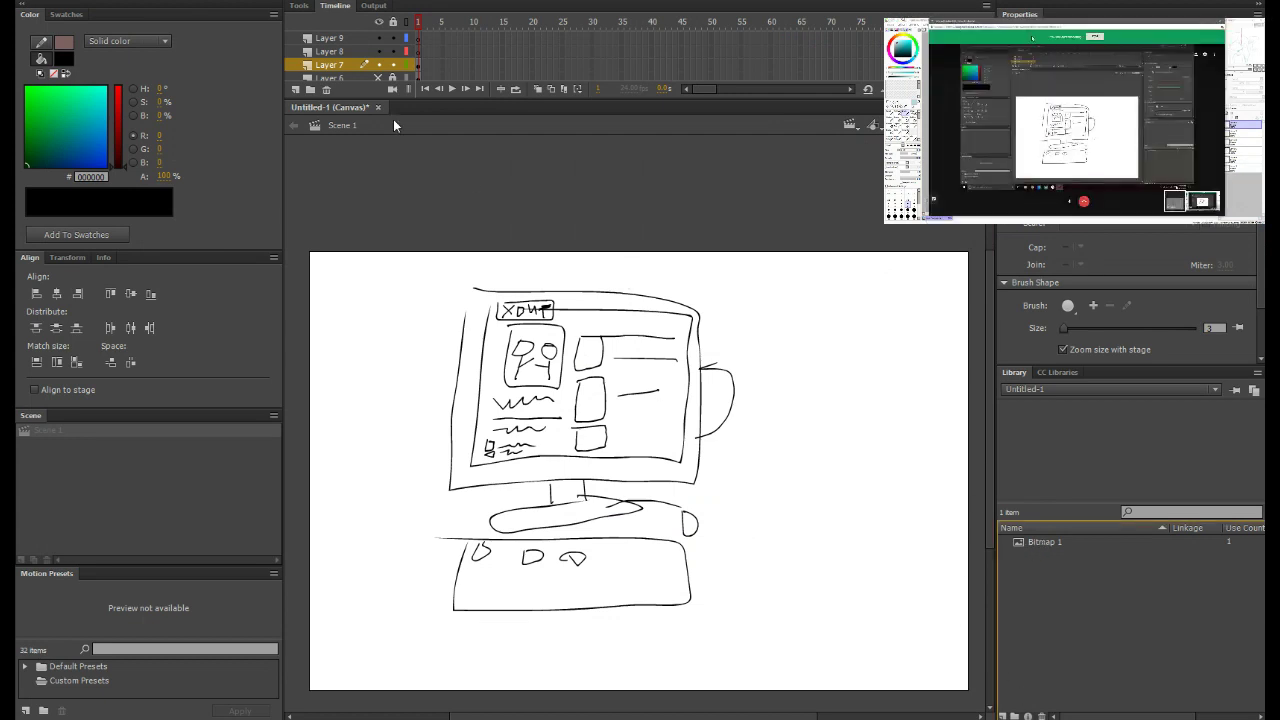
pyautogui.click(299, 5)
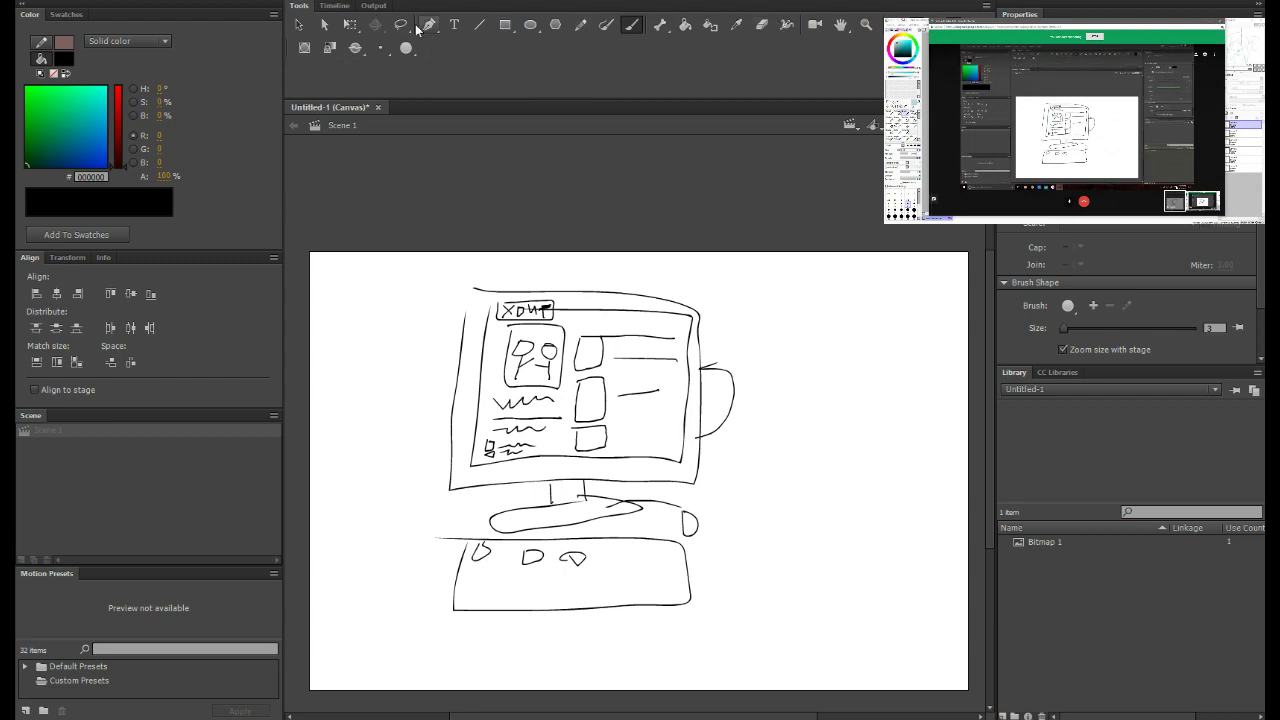
pyautogui.click(334, 5)
pyautogui.click(378, 64)
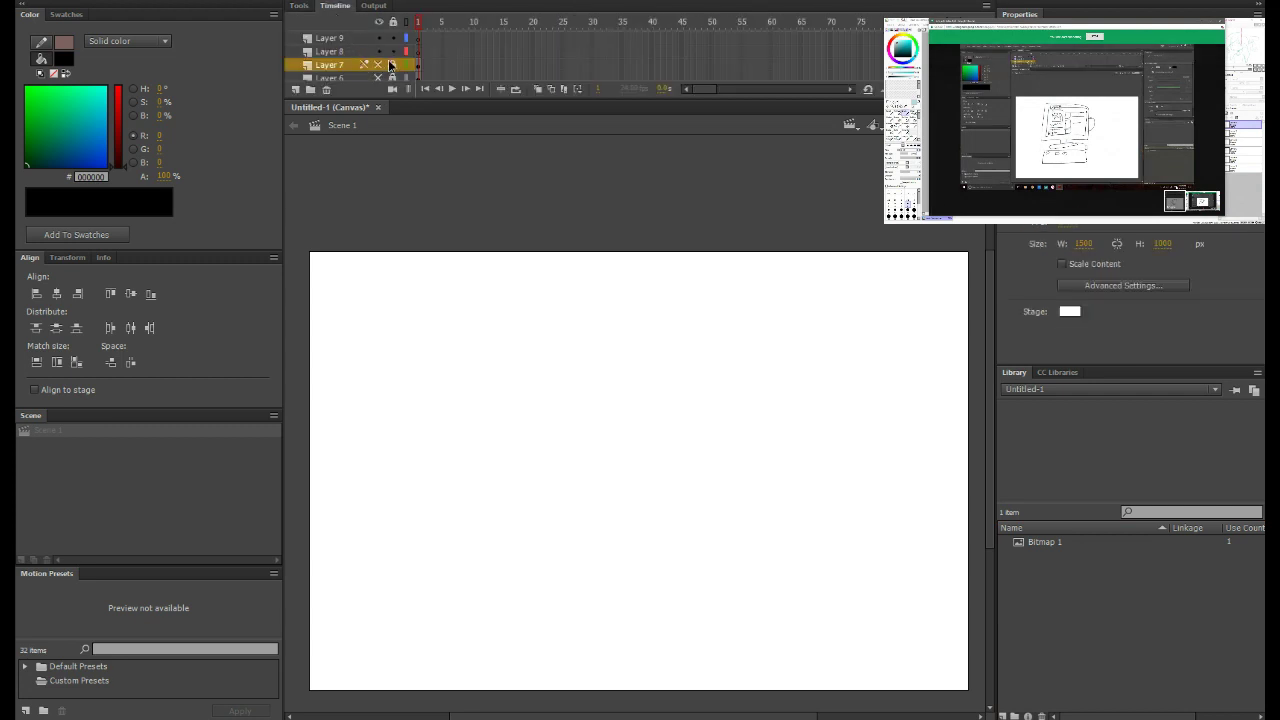
pyautogui.click(392, 64)
pyautogui.click(352, 48)
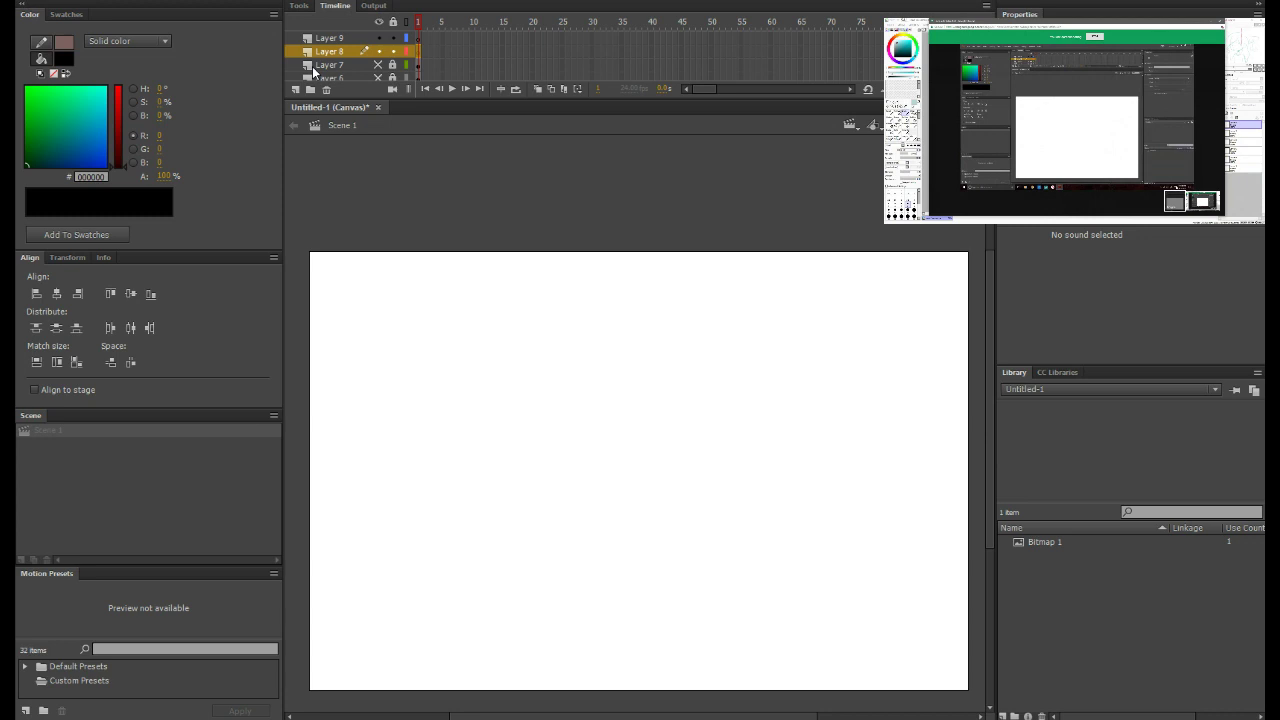
# Step: Brush the top of a cat-like head on Layer 8, with two pointed ears and a spiky hair tuft between them
pyautogui.click(593, 396)
pyautogui.hotkey('ctrl', '=')
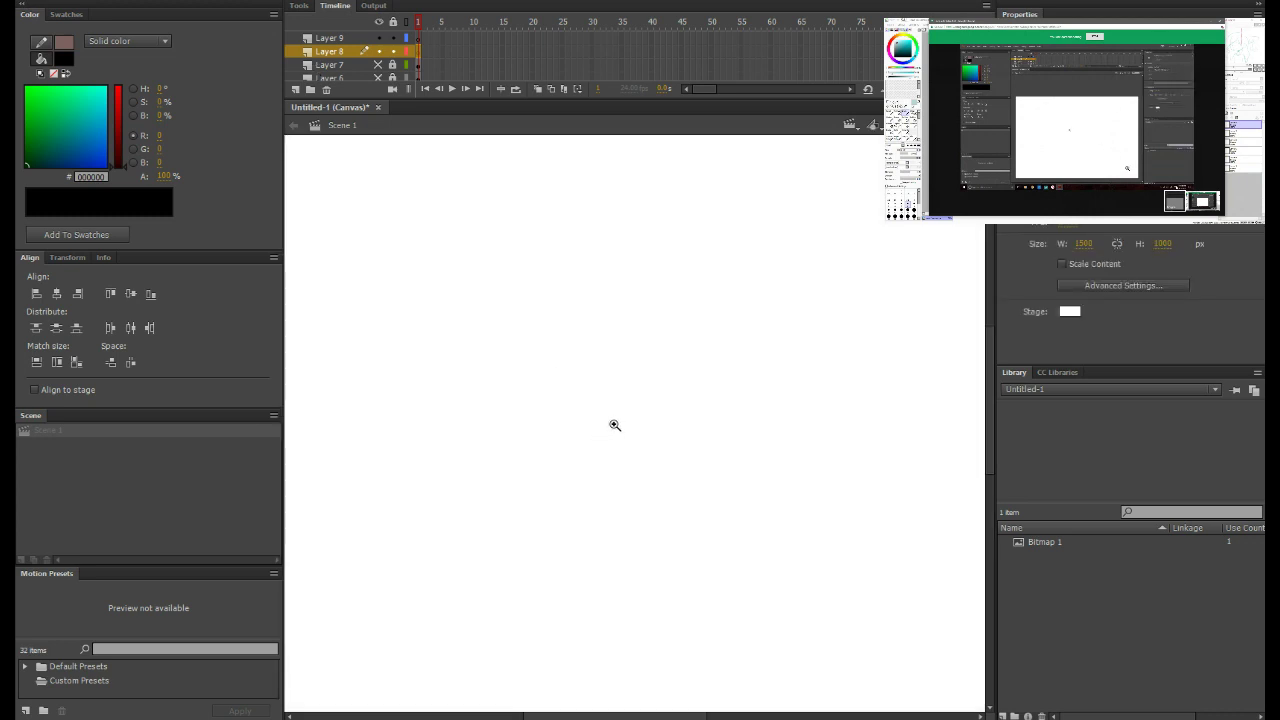
pyautogui.press('b')
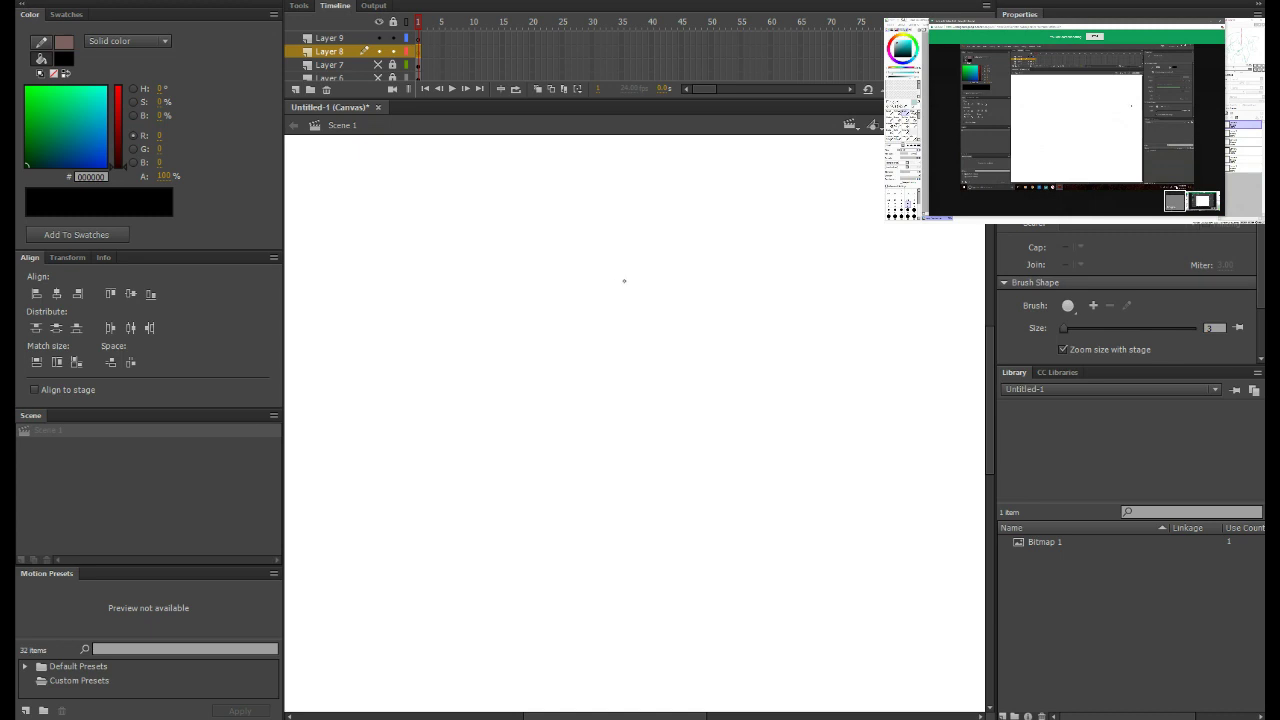
pyautogui.moveTo(541, 261)
pyautogui.mouseDown()
pyautogui.moveTo(510, 240)
pyautogui.moveTo(471, 269)
pyautogui.moveTo(477, 326)
pyautogui.mouseUp()
pyautogui.moveTo(535, 264)
pyautogui.mouseDown()
pyautogui.moveTo(583, 232)
pyautogui.moveTo(575, 244)
pyautogui.moveTo(673, 250)
pyautogui.moveTo(642, 253)
pyautogui.moveTo(684, 288)
pyautogui.moveTo(618, 292)
pyautogui.moveTo(704, 234)
pyautogui.moveTo(724, 332)
pyautogui.mouseUp()
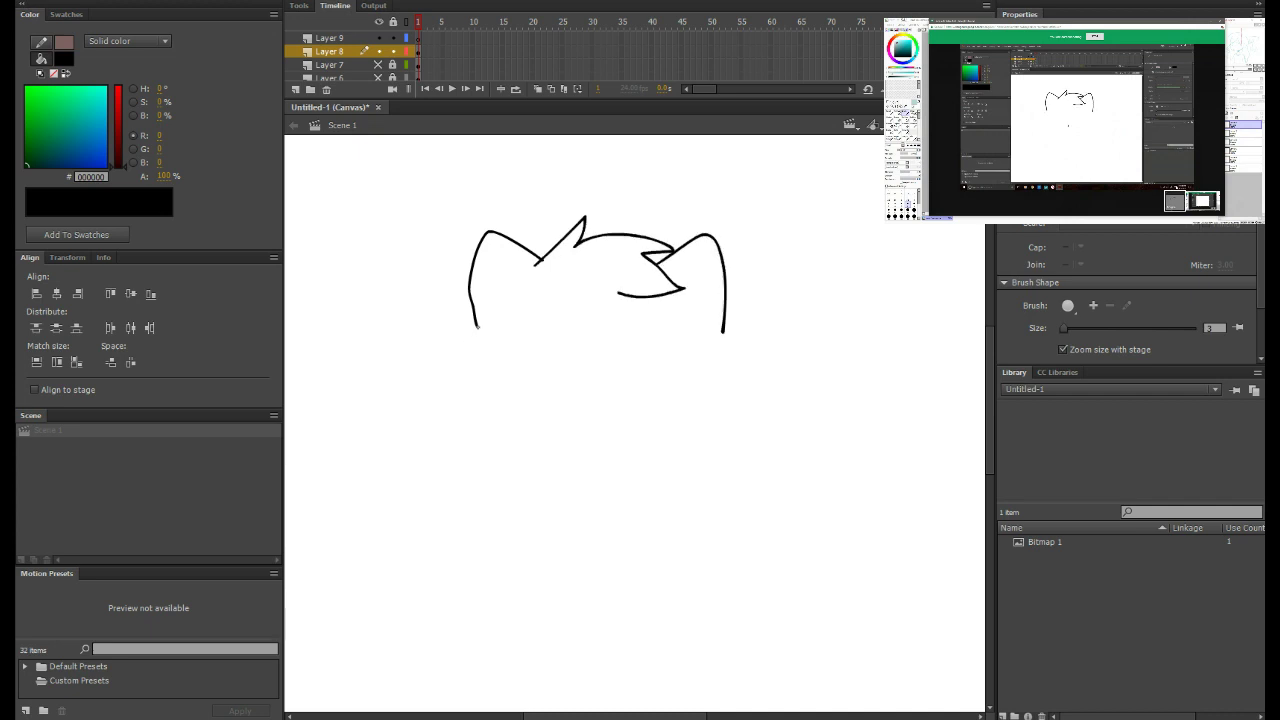
# Step: Outline fluffy cheeks on both sides of the head, redoing the first one lower, and join them with a curved chin line
pyautogui.moveTo(484, 336)
pyautogui.mouseDown()
pyautogui.moveTo(468, 318)
pyautogui.moveTo(443, 363)
pyautogui.moveTo(472, 396)
pyautogui.mouseUp()
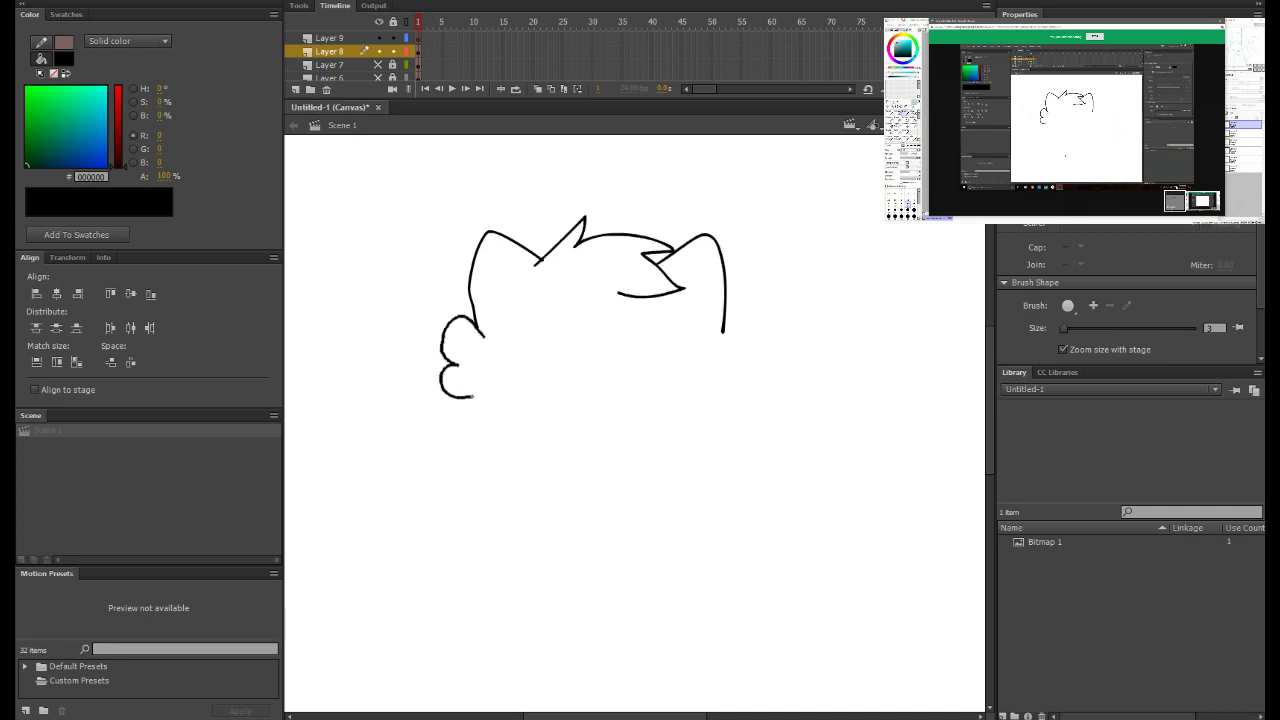
pyautogui.hotkey('ctrl', 'z')
pyautogui.moveTo(488, 345)
pyautogui.mouseDown()
pyautogui.moveTo(459, 332)
pyautogui.moveTo(453, 381)
pyautogui.moveTo(471, 410)
pyautogui.mouseUp()
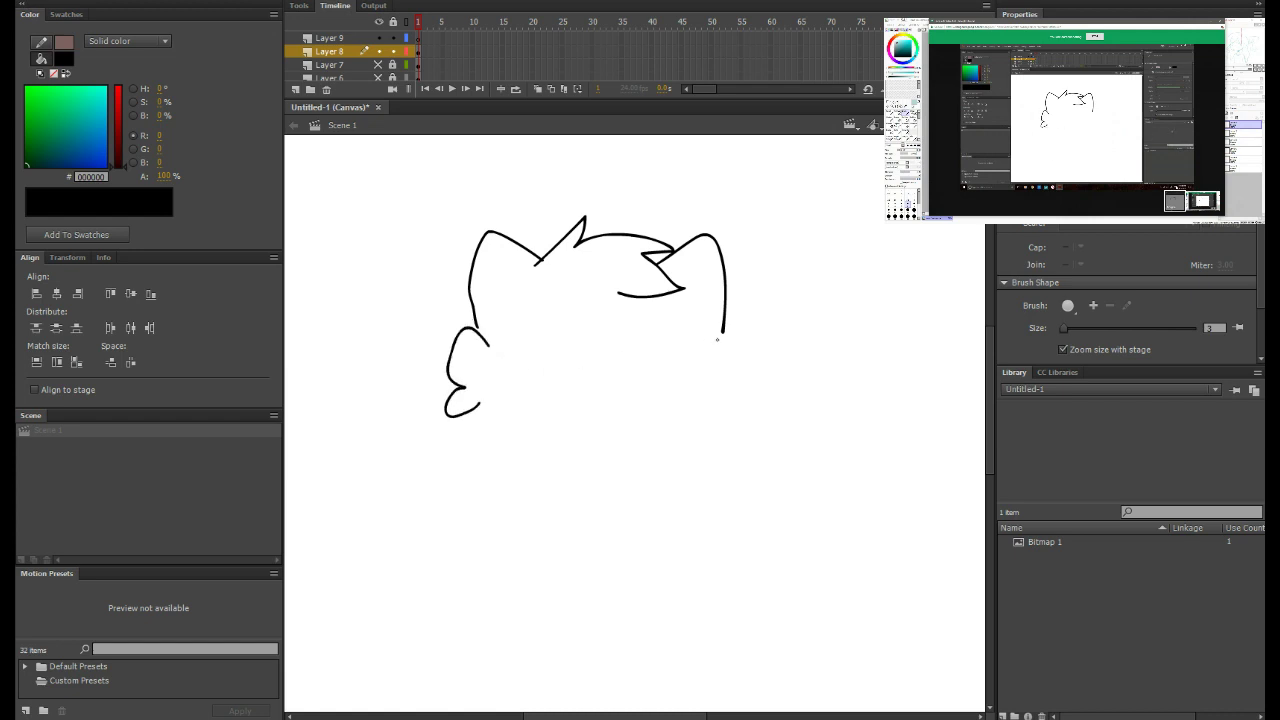
pyautogui.moveTo(716, 342)
pyautogui.mouseDown()
pyautogui.moveTo(753, 376)
pyautogui.moveTo(720, 399)
pyautogui.moveTo(735, 417)
pyautogui.moveTo(697, 418)
pyautogui.mouseUp()
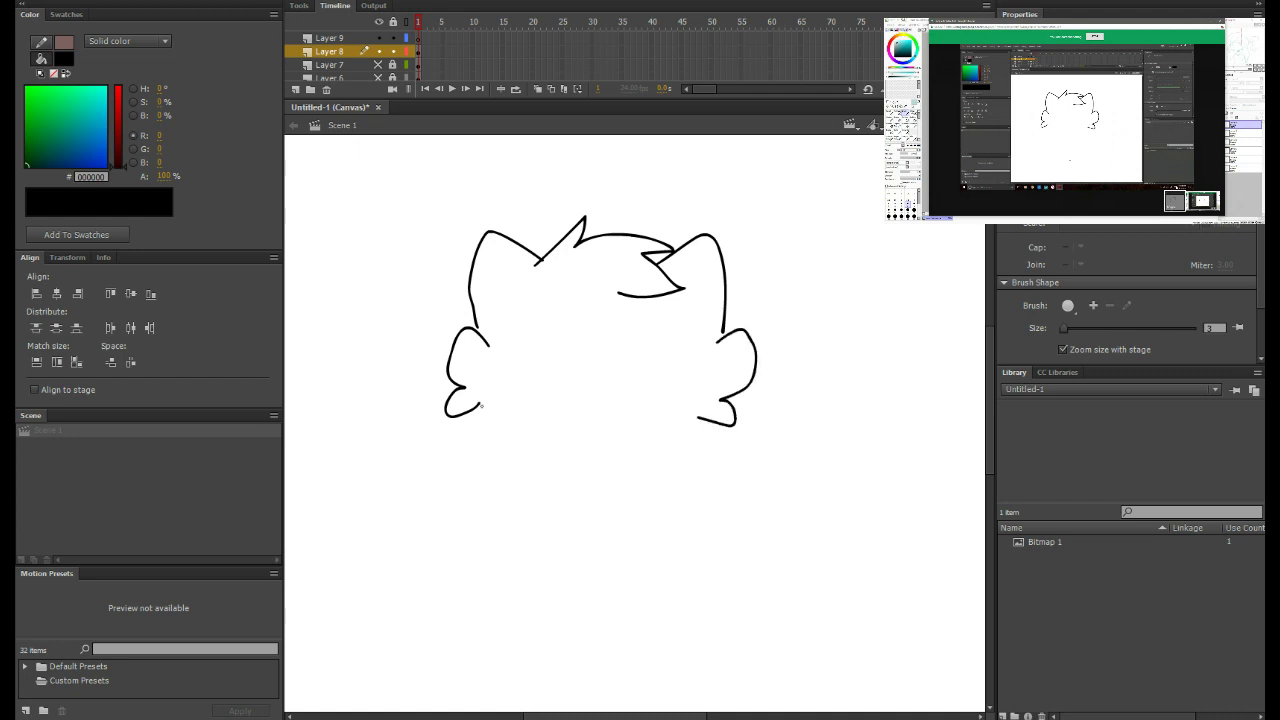
pyautogui.moveTo(477, 410)
pyautogui.mouseDown()
pyautogui.moveTo(615, 433)
pyautogui.moveTo(695, 423)
pyautogui.mouseUp()
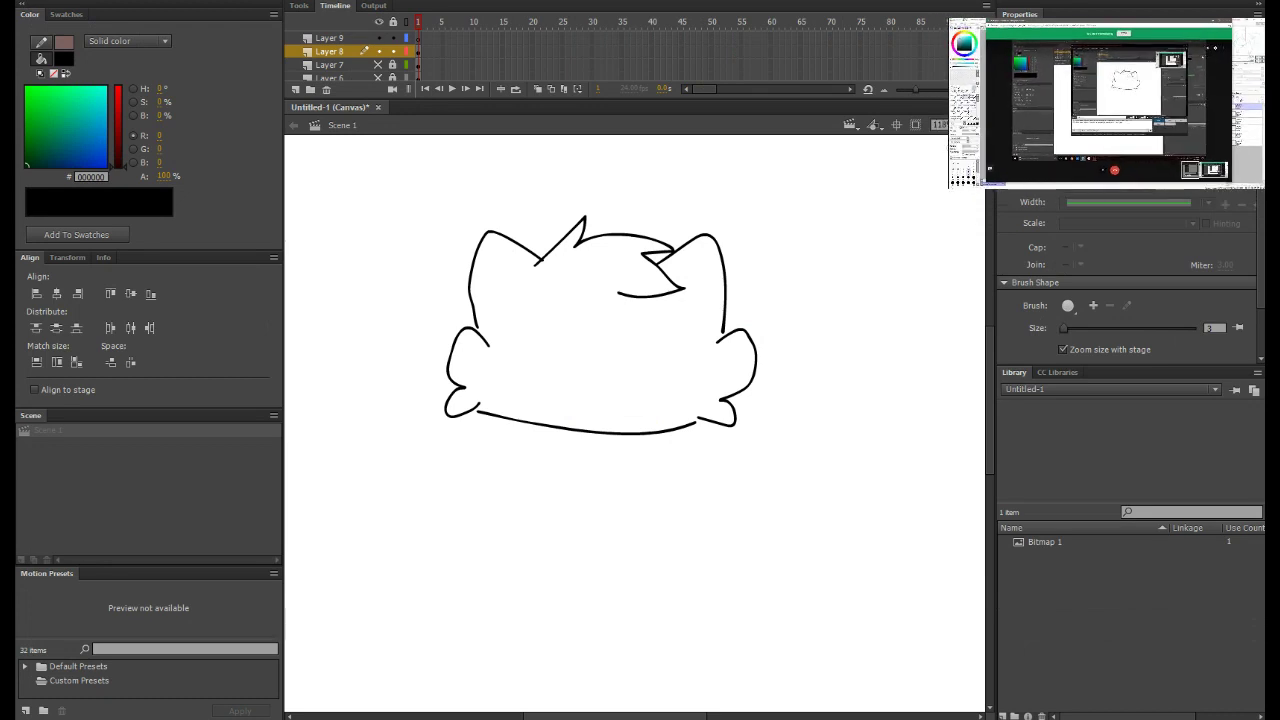
# Step: Hide and lock Layer 8, and show the title and welcome artwork on Layer 1
pyautogui.click(327, 40)
pyautogui.click(378, 51)
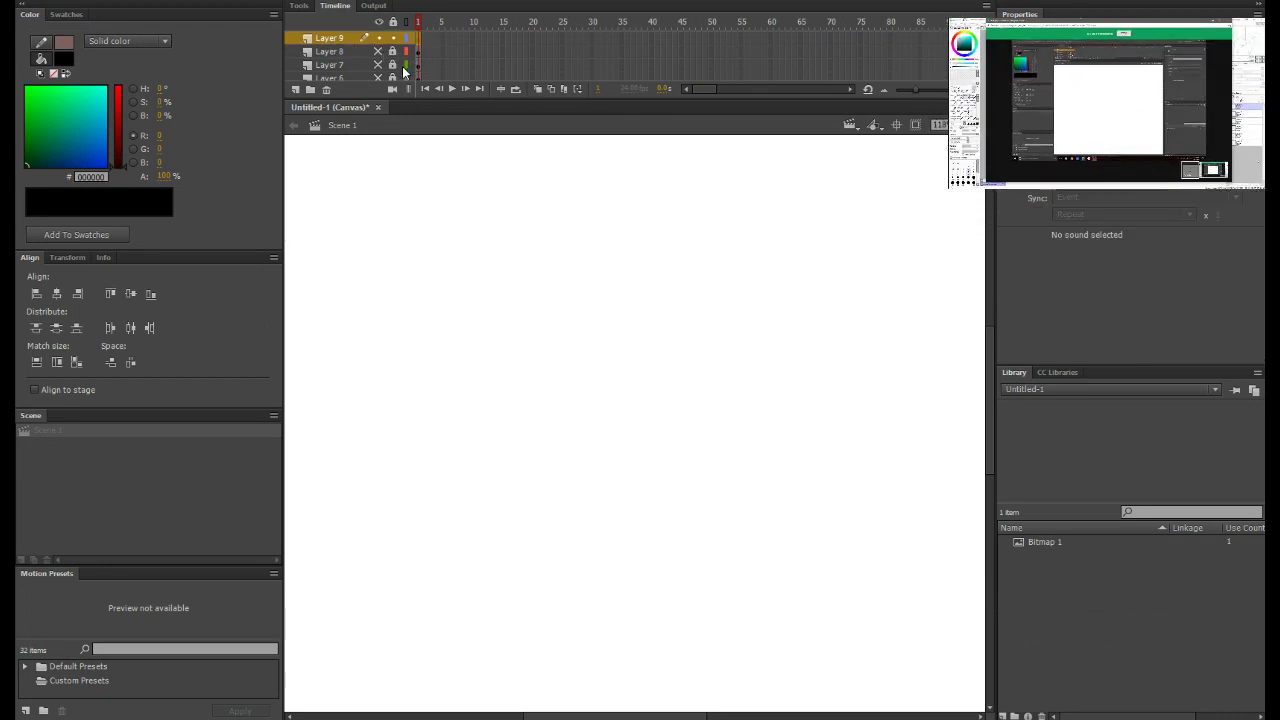
pyautogui.scroll(-5, 348, 60)
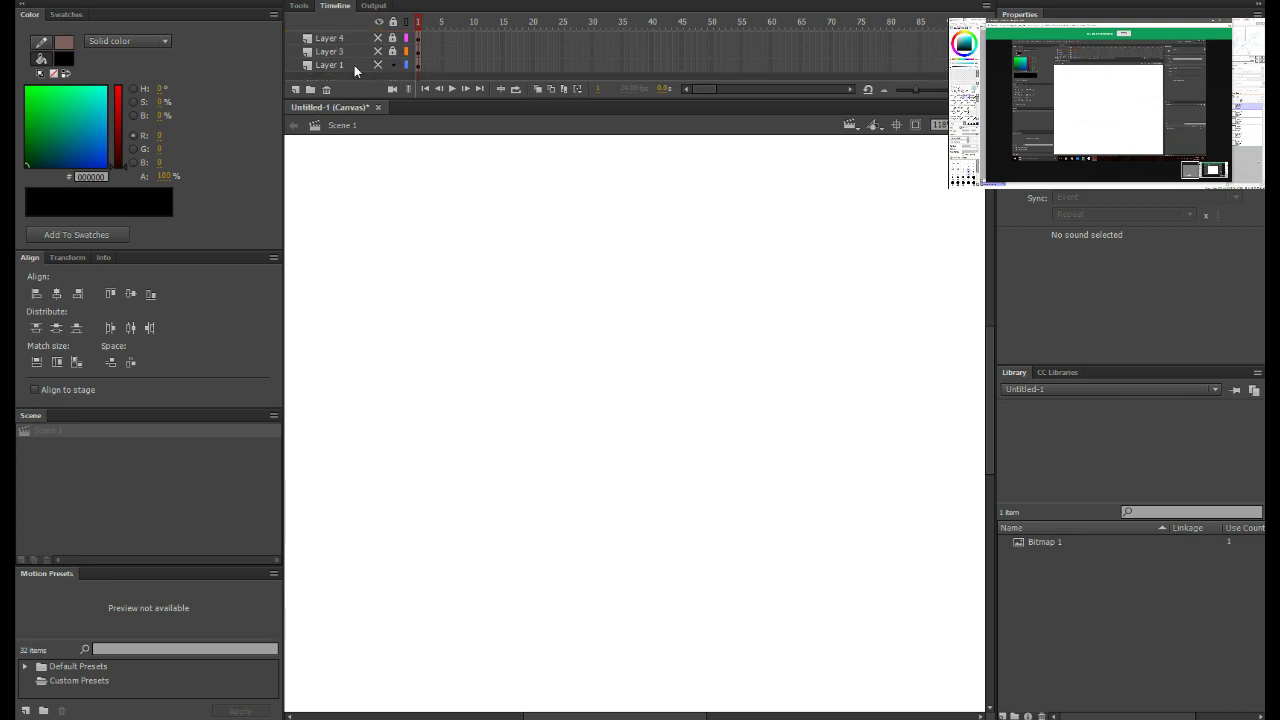
pyautogui.click(372, 63)
pyautogui.click(378, 64)
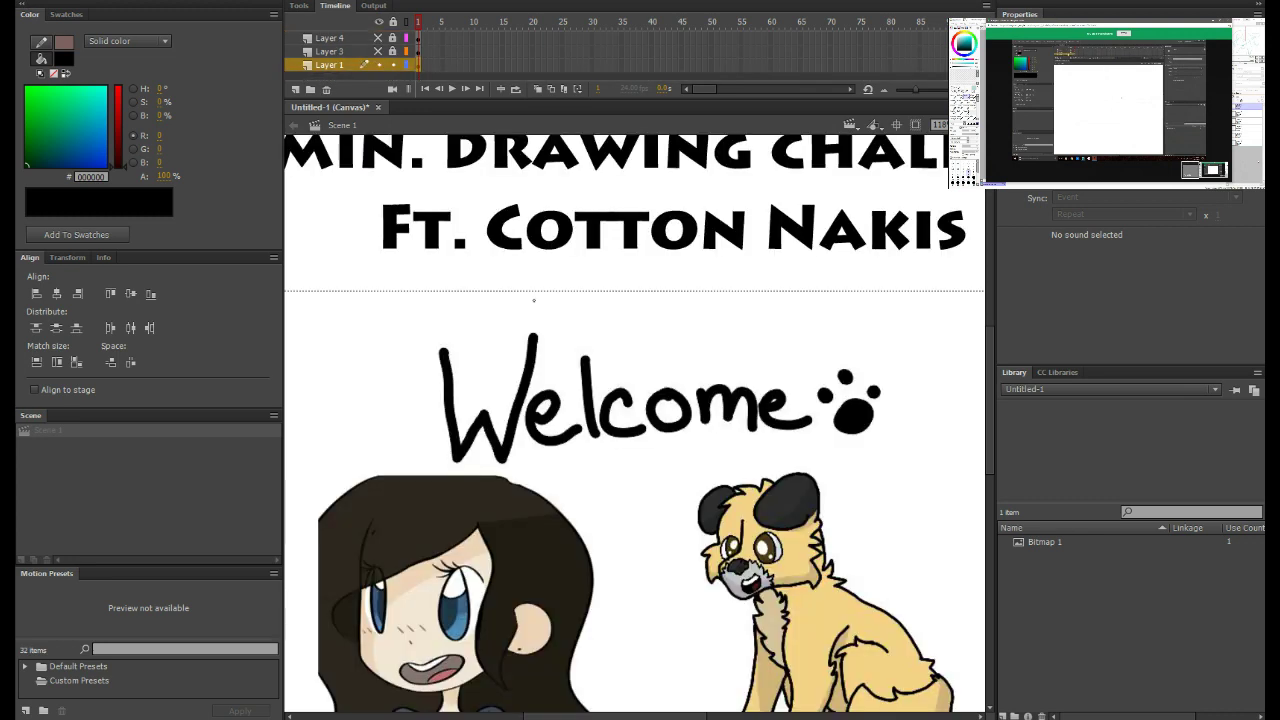
pyautogui.click(560, 305)
pyautogui.hotkey('ctrl', '-')
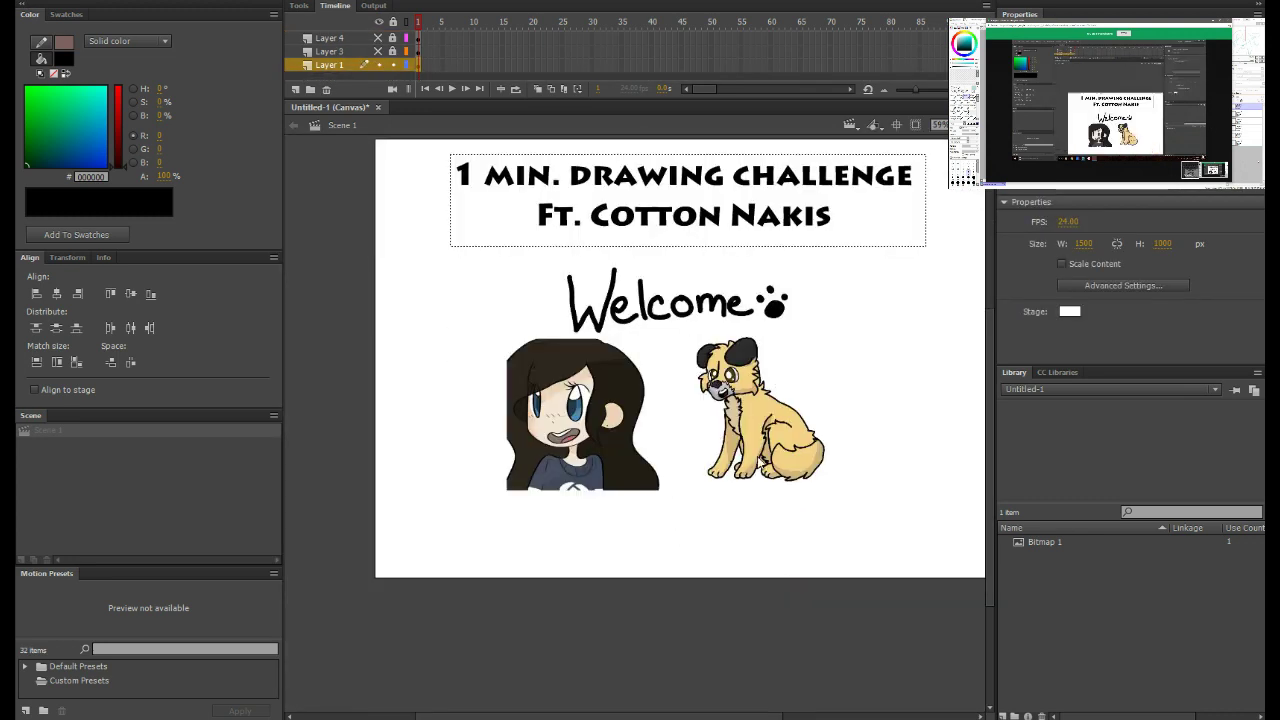